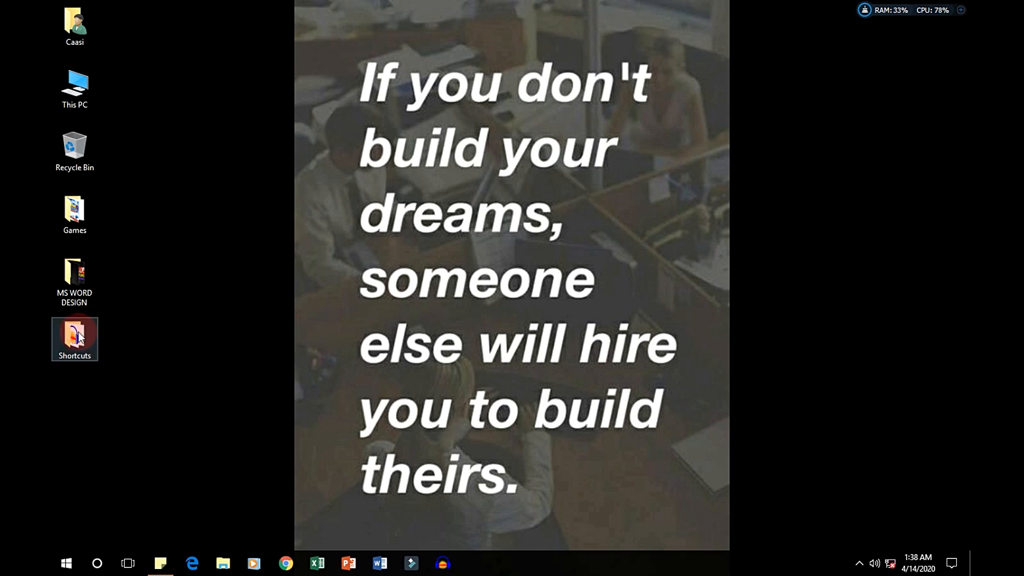
- View the MICROSOFT WORD DESIGN sample image from the MS WORD DESIGN folder, minimise both windows and refresh the desktop
{"action": "double_click", "coordinate": [67, 291]}
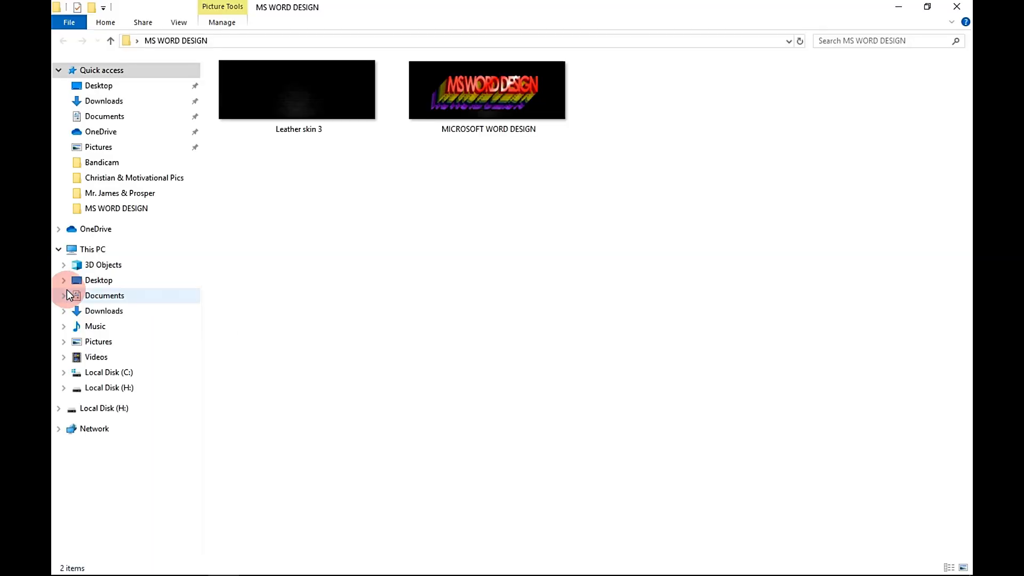
{"action": "left_click", "coordinate": [417, 86]}
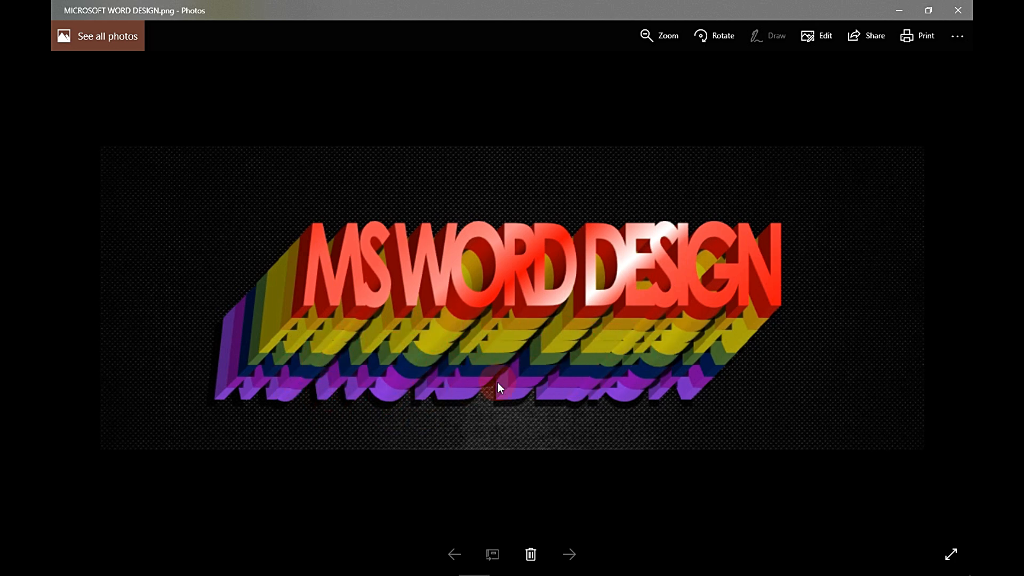
{"action": "left_click", "coordinate": [928, 10]}
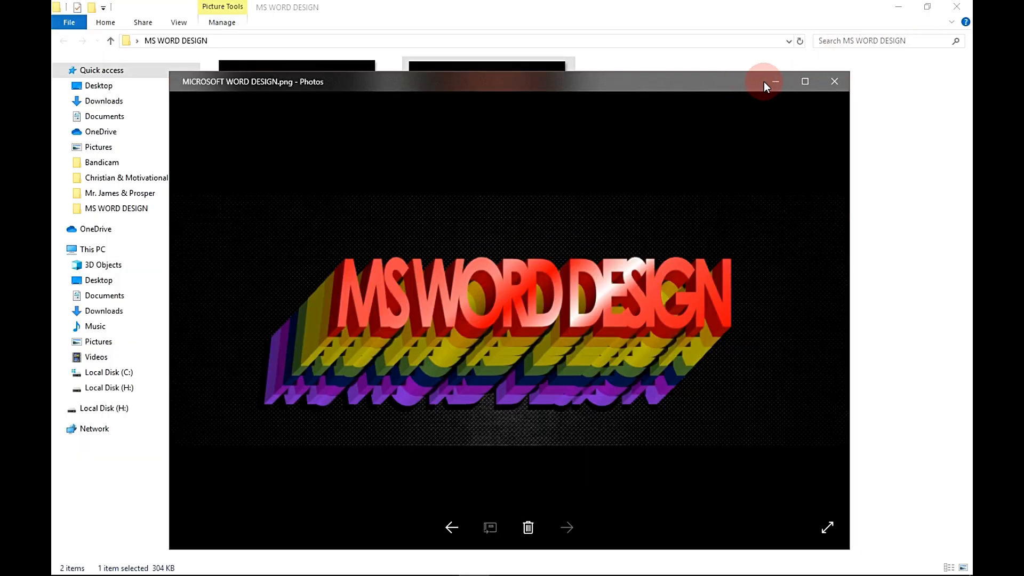
{"action": "left_click", "coordinate": [767, 83]}
{"action": "left_click", "coordinate": [721, 206]}
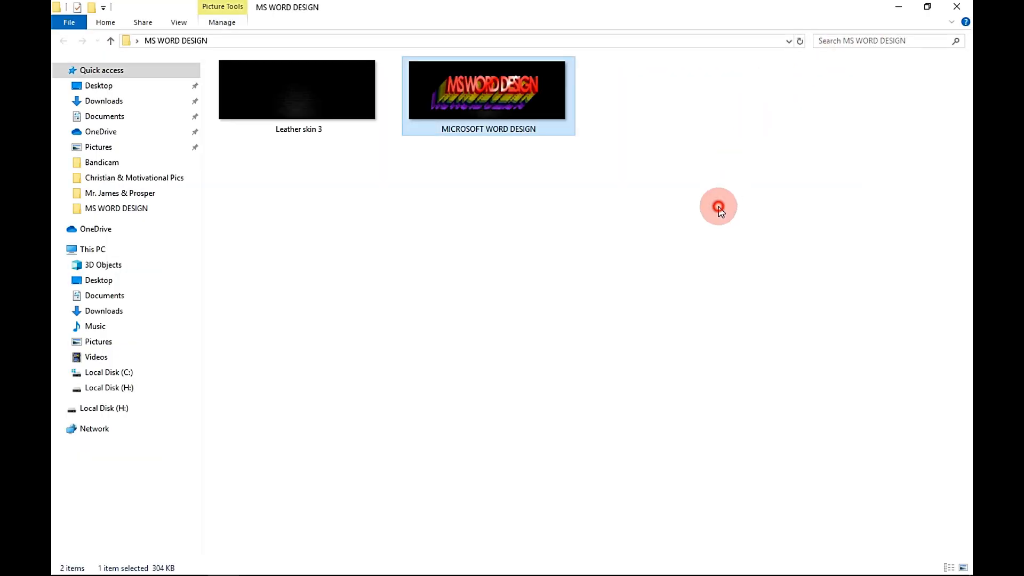
{"action": "left_click", "coordinate": [902, 8]}
{"action": "right_click", "coordinate": [510, 66]}
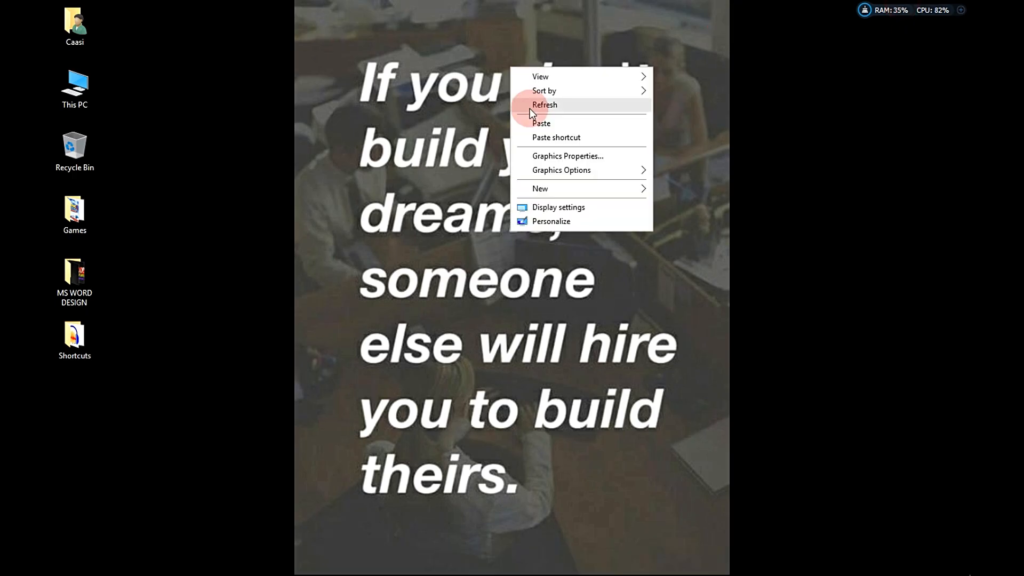
{"action": "left_click", "coordinate": [530, 108]}
- Start Word and create a blank document
{"action": "mouse_move", "coordinate": [215, 570]}
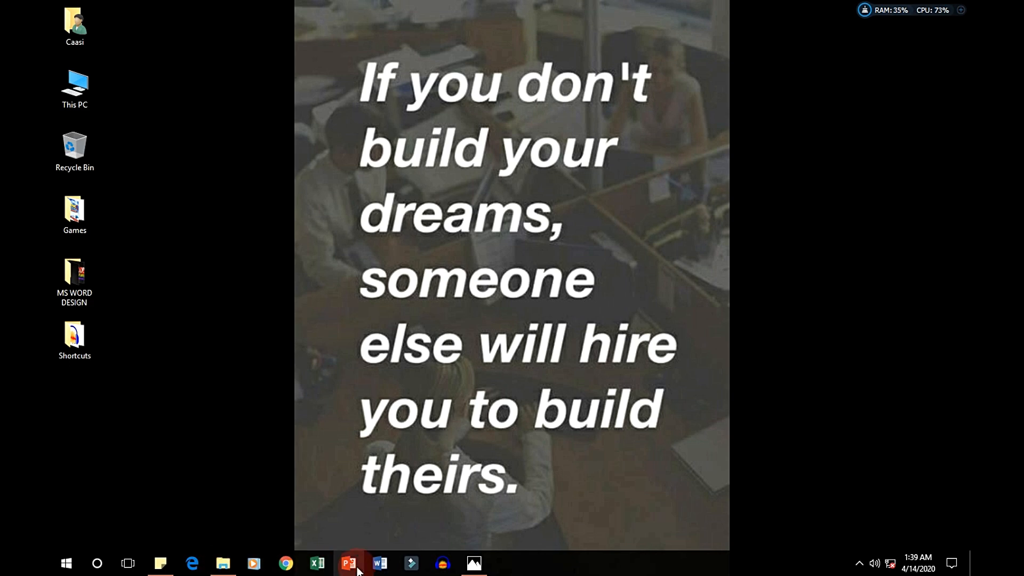
{"action": "left_click", "coordinate": [379, 564]}
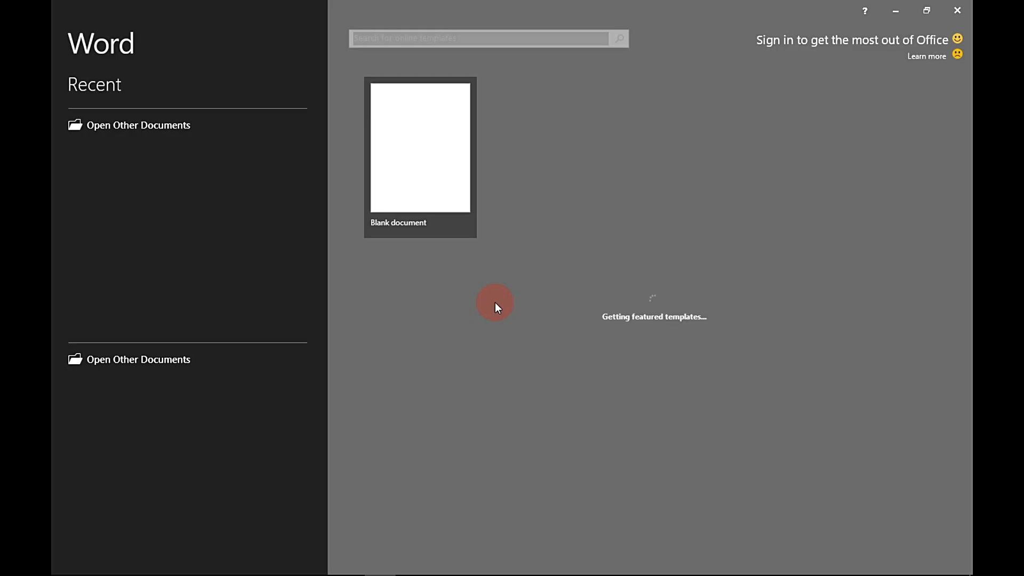
{"action": "left_click", "coordinate": [421, 121]}
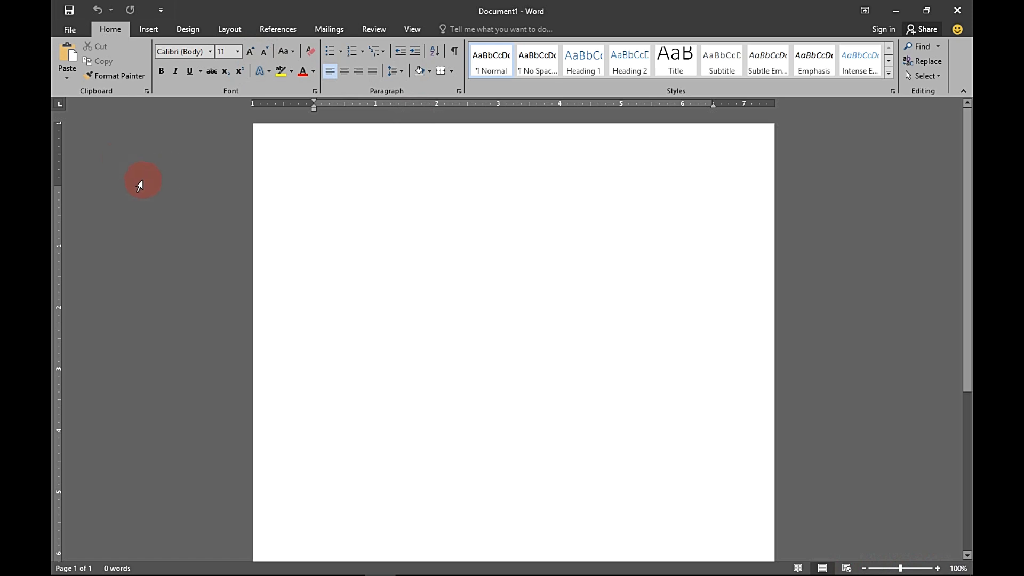
- Set a custom paper size 10.11" wide by 3.74" high for the whole document, letting Word fix the margins
{"action": "left_click", "coordinate": [223, 30]}
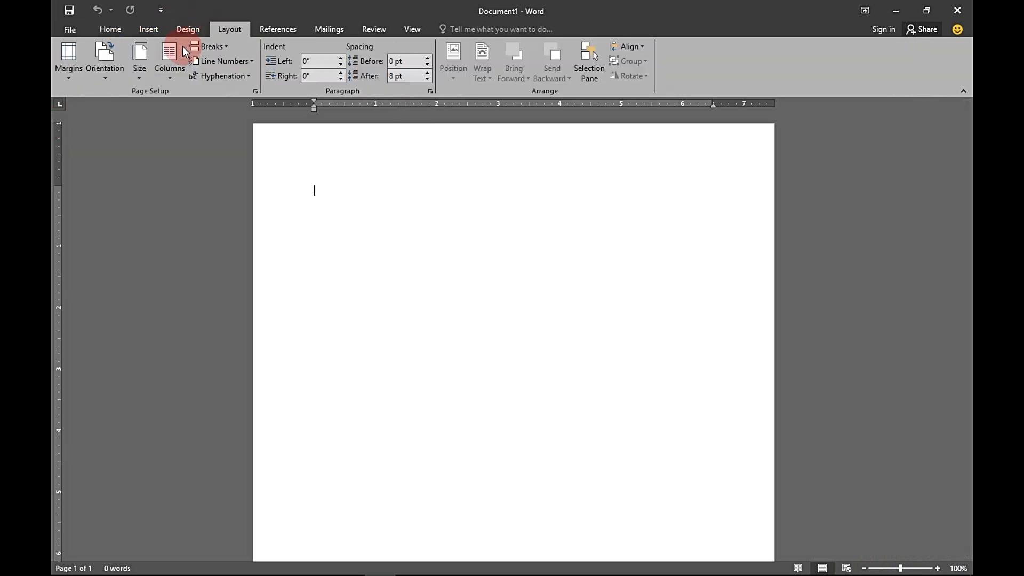
{"action": "left_click", "coordinate": [139, 69]}
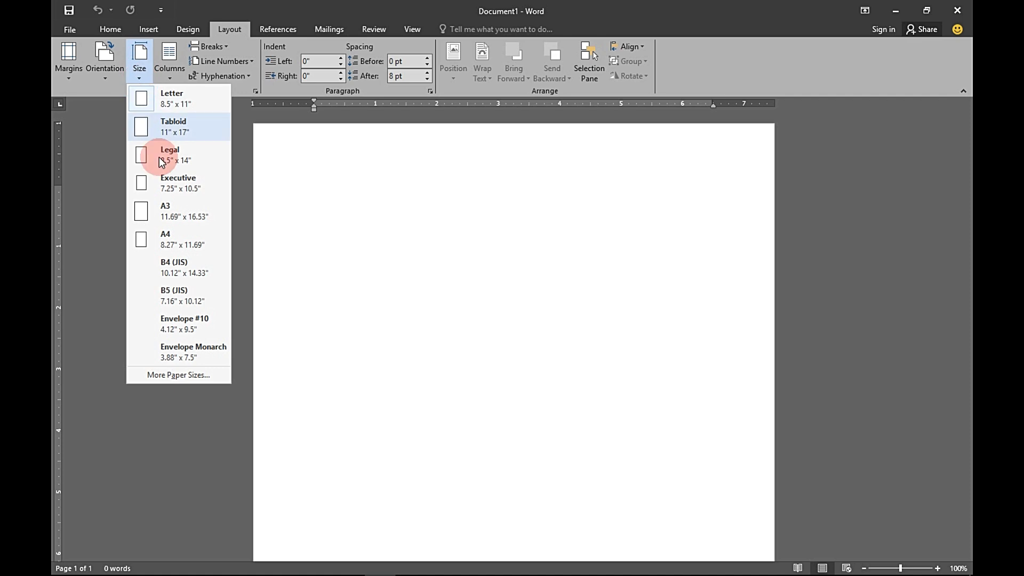
{"action": "left_click", "coordinate": [176, 374]}
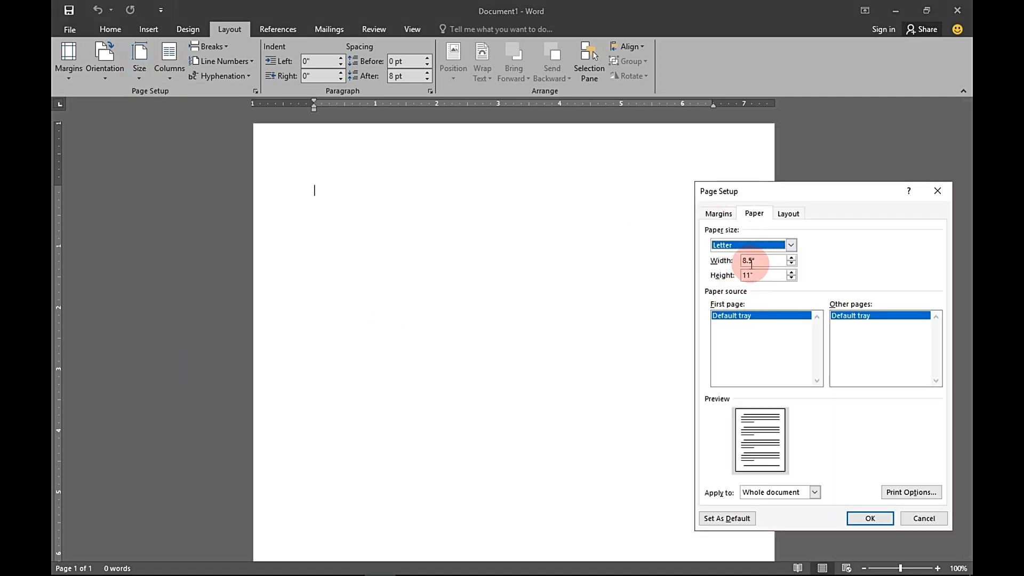
{"action": "left_click_drag", "start_coordinate": [751, 263], "coordinate": [747, 265]}
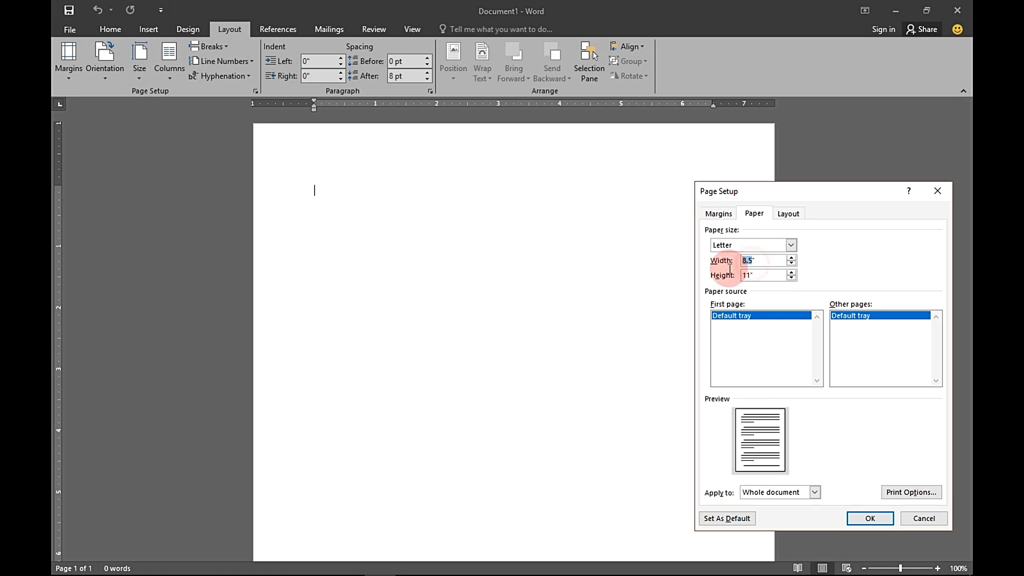
{"action": "type", "text": "10.11"}
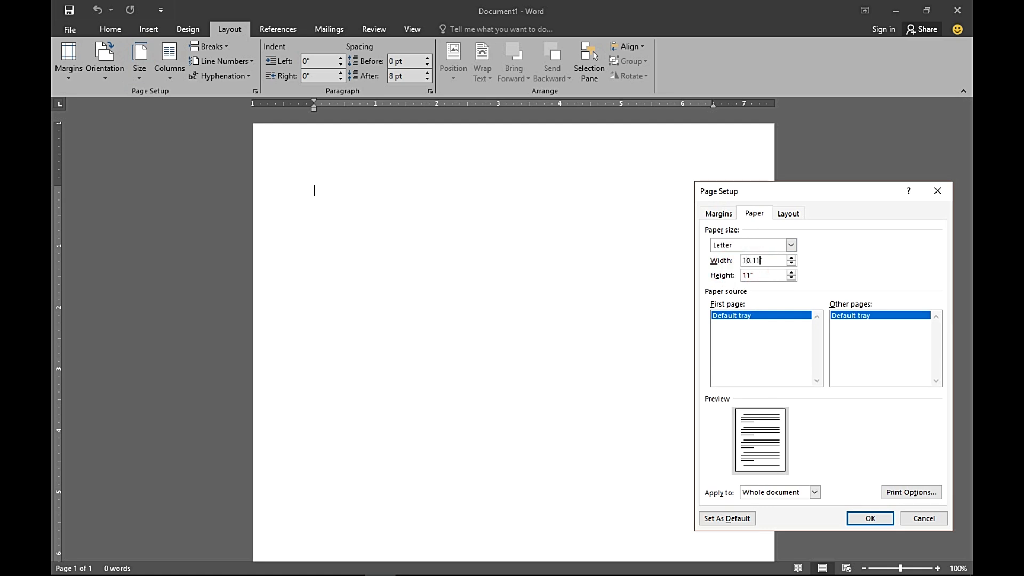
{"action": "key", "text": "Tab"}
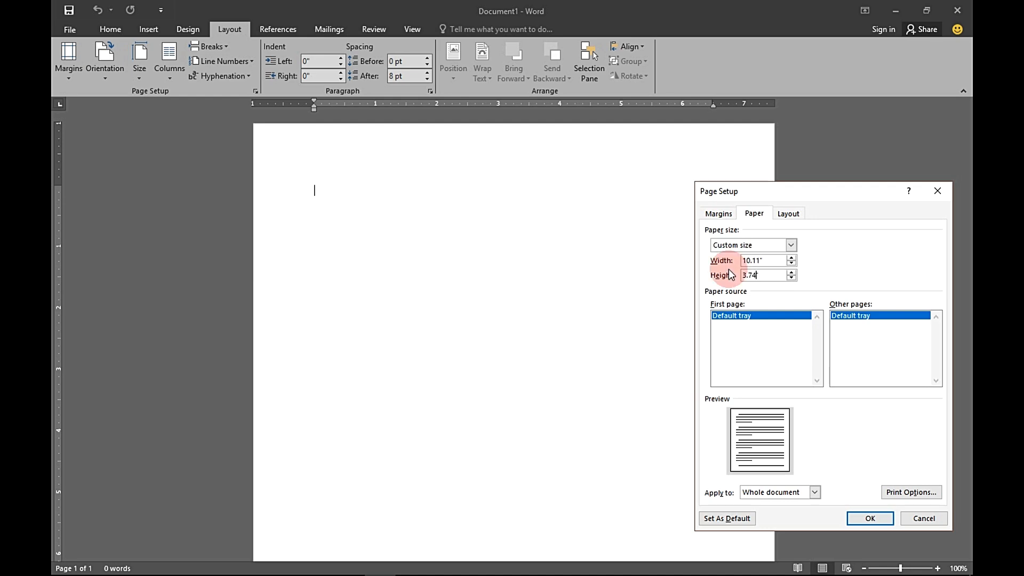
{"action": "left_click", "coordinate": [870, 519]}
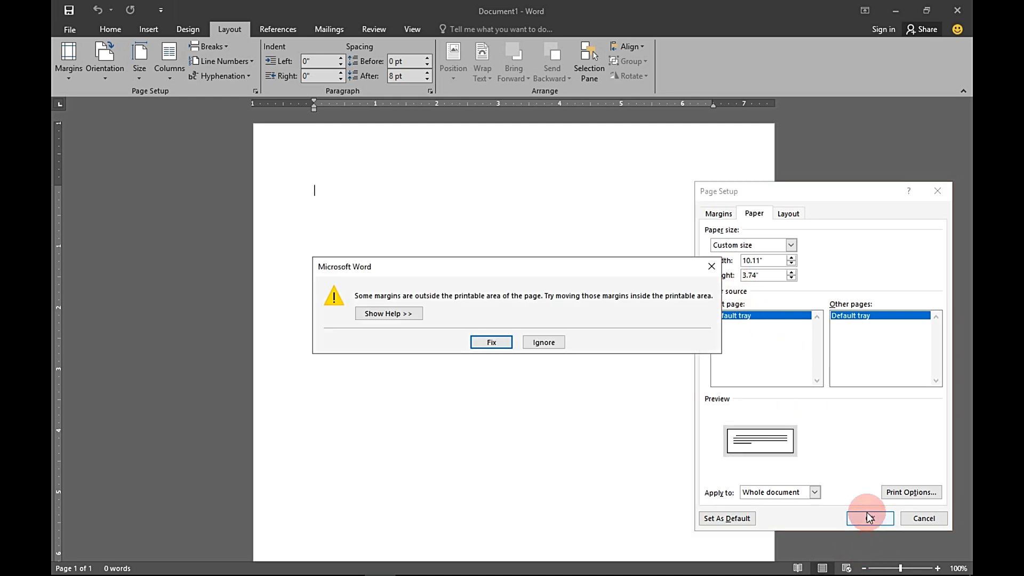
{"action": "left_click", "coordinate": [504, 342]}
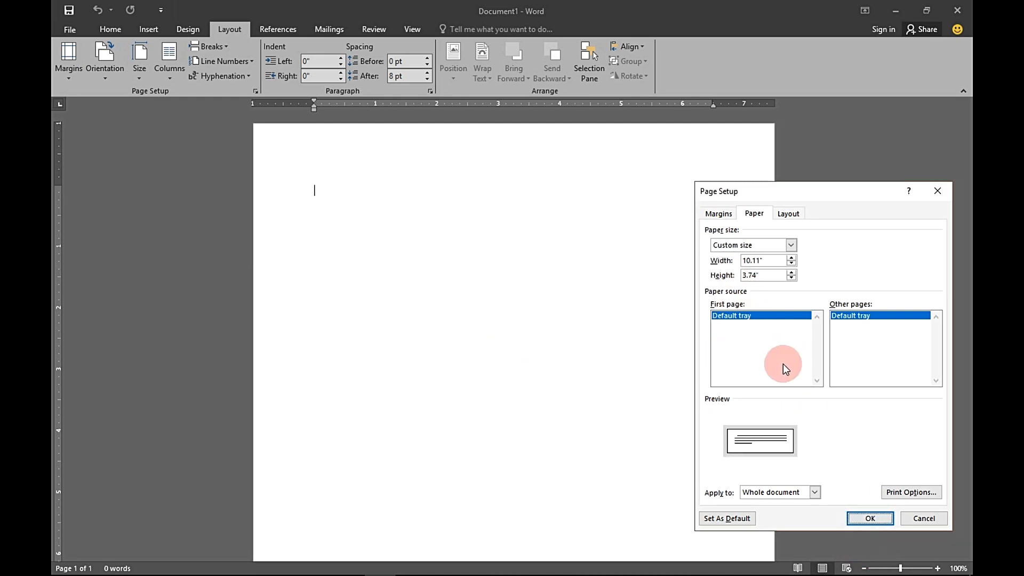
{"action": "left_click", "coordinate": [870, 518]}
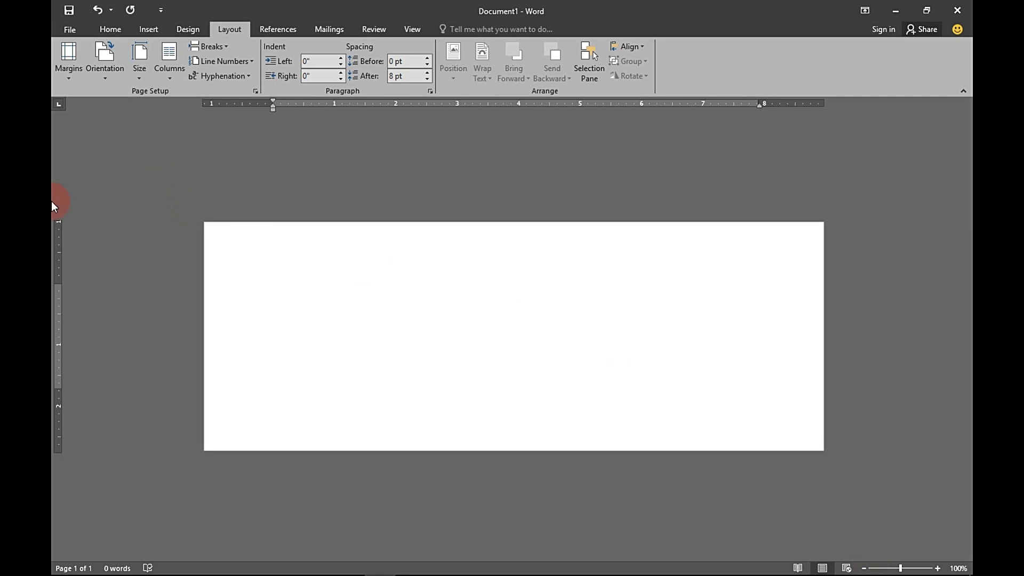
- Reduce the top and left page margins so the text area starts at the page's edges
{"action": "left_click_drag", "start_coordinate": [58, 283], "coordinate": [62, 224]}
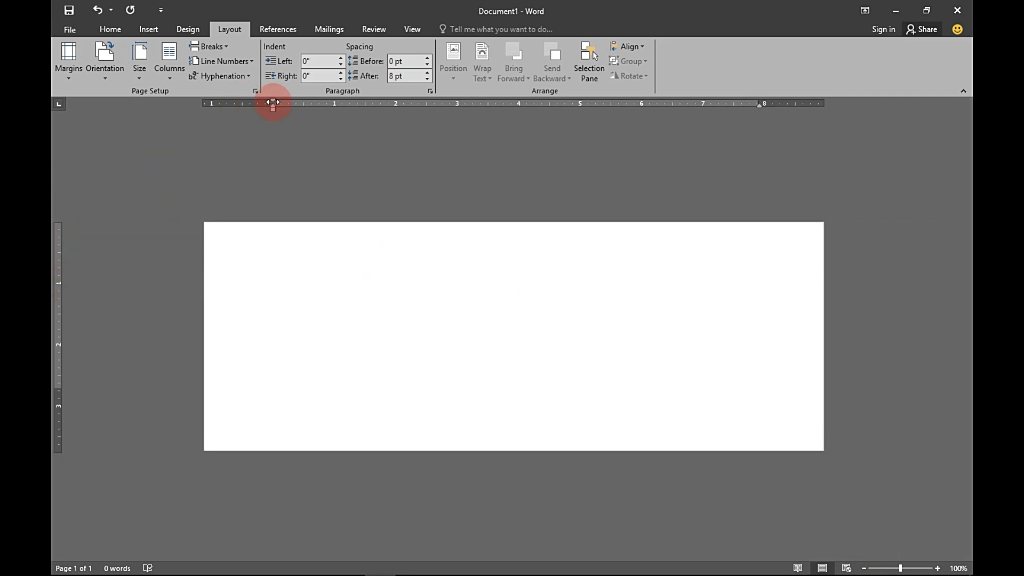
{"action": "left_click_drag", "start_coordinate": [270, 104], "coordinate": [203, 104]}
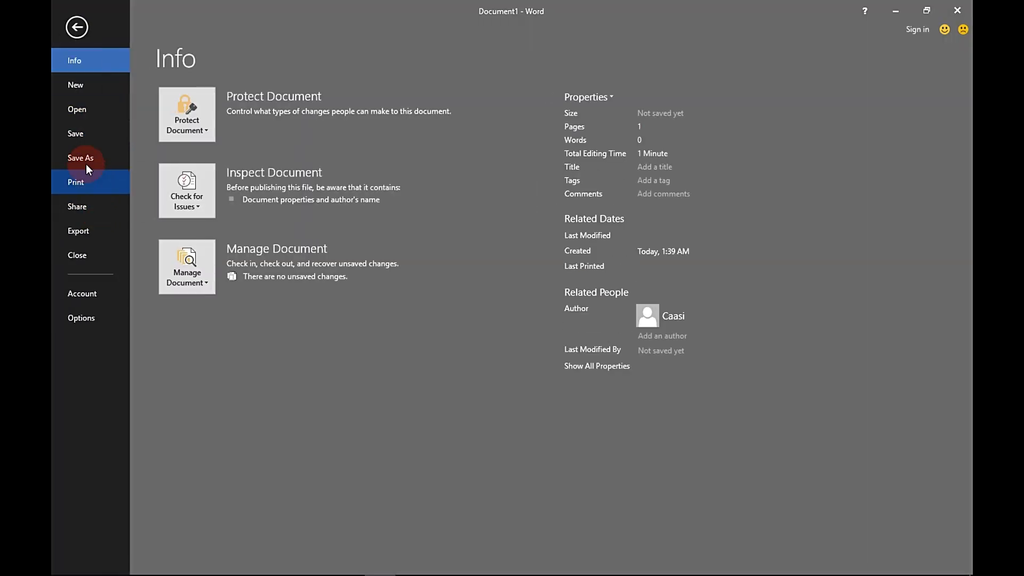
- Save the document as MS WORD DESIGN in the MS WORD DESIGN folder on the Desktop
{"action": "left_click", "coordinate": [86, 161]}
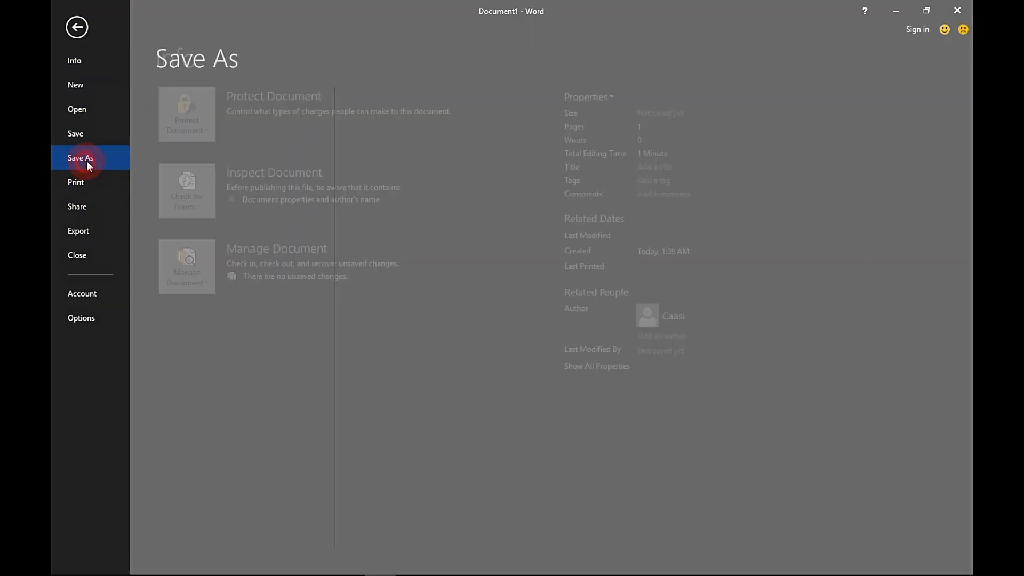
{"action": "left_click", "coordinate": [201, 201]}
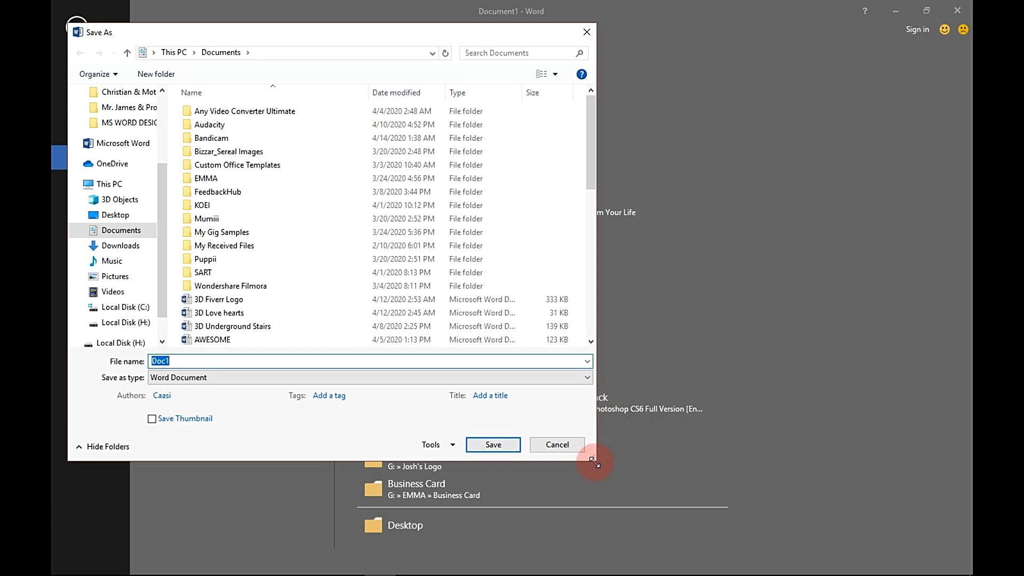
{"action": "left_click_drag", "start_coordinate": [594, 462], "coordinate": [713, 491]}
{"action": "left_click", "coordinate": [118, 216]}
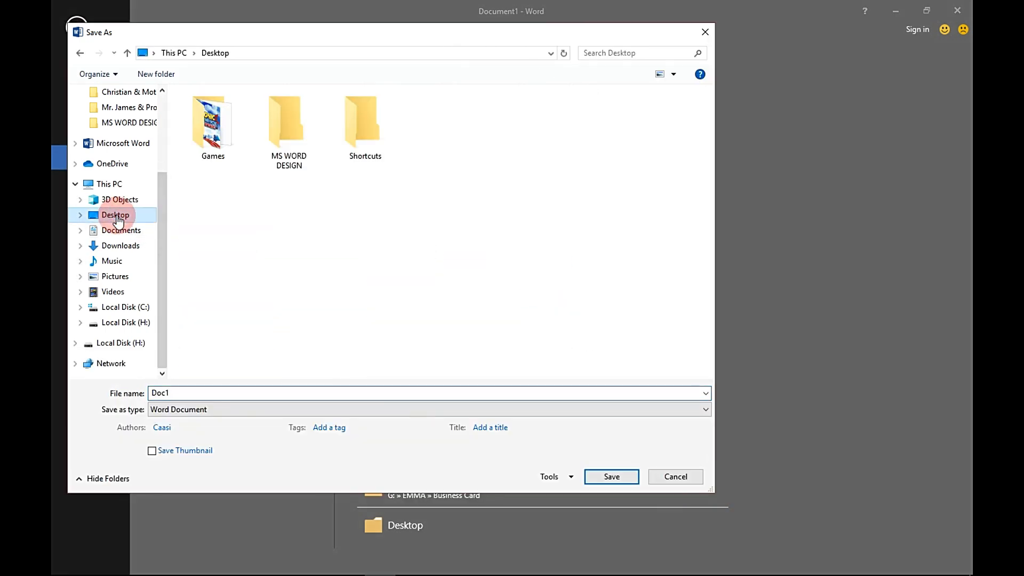
{"action": "double_click", "coordinate": [293, 139]}
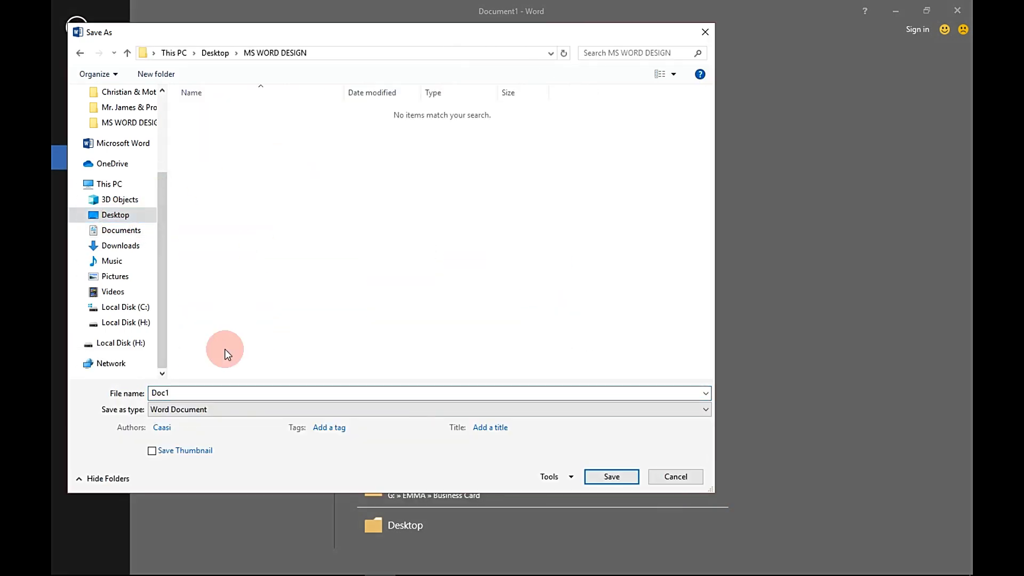
{"action": "double_click", "coordinate": [228, 393]}
{"action": "type", "text": "MS"}
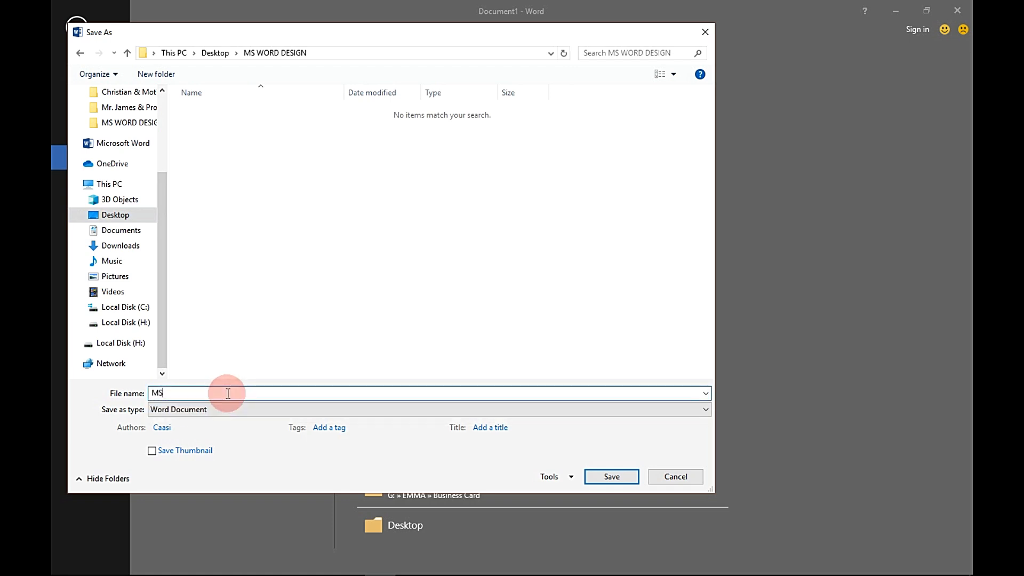
{"action": "type", "text": " WORD DESIGN"}
{"action": "left_click", "coordinate": [595, 475]}
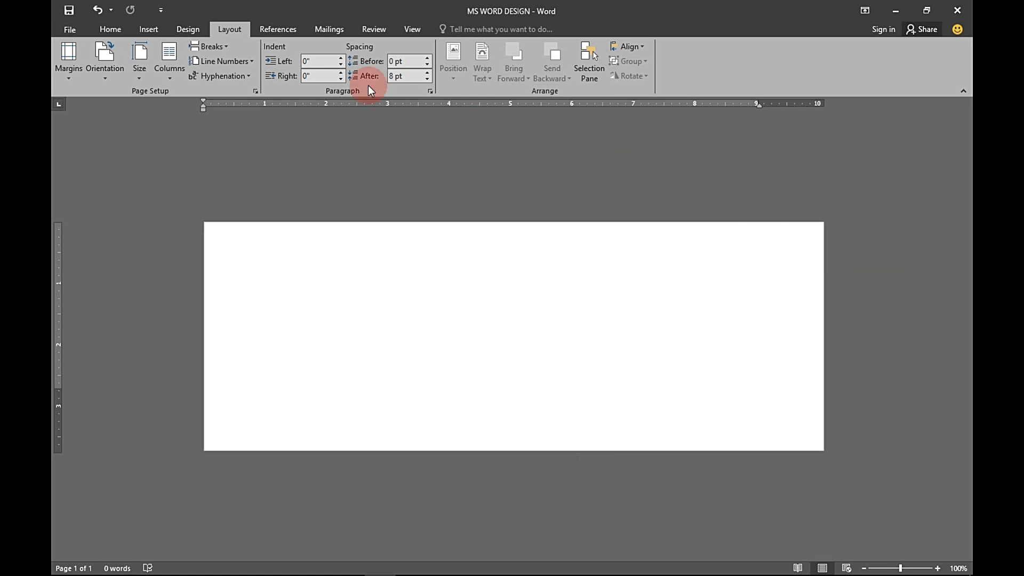
- Insert the picture Leather skin 3 from the Desktop's MS WORD DESIGN folder into the page
{"action": "left_click", "coordinate": [150, 30]}
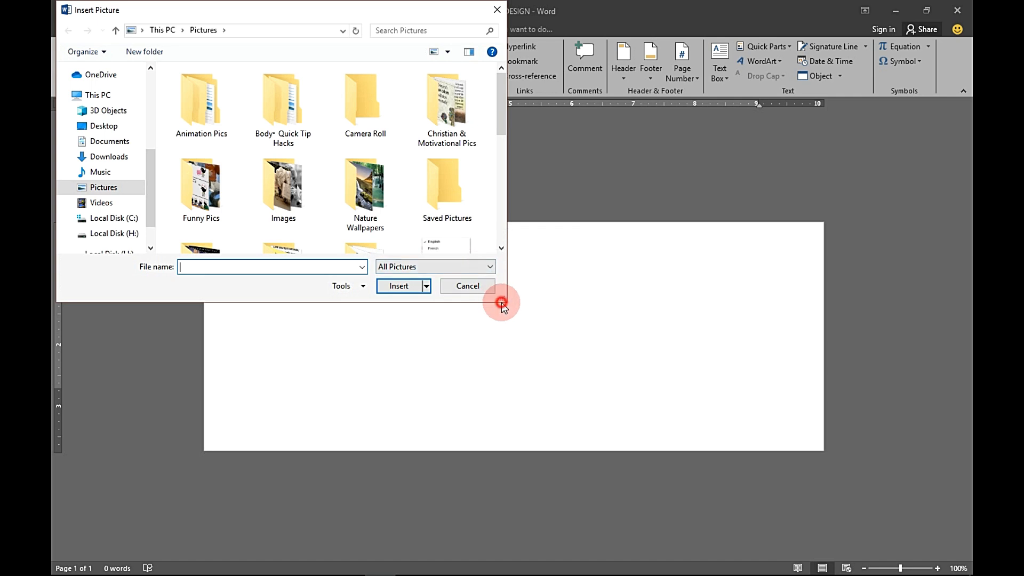
{"action": "left_click_drag", "start_coordinate": [500, 298], "coordinate": [668, 434]}
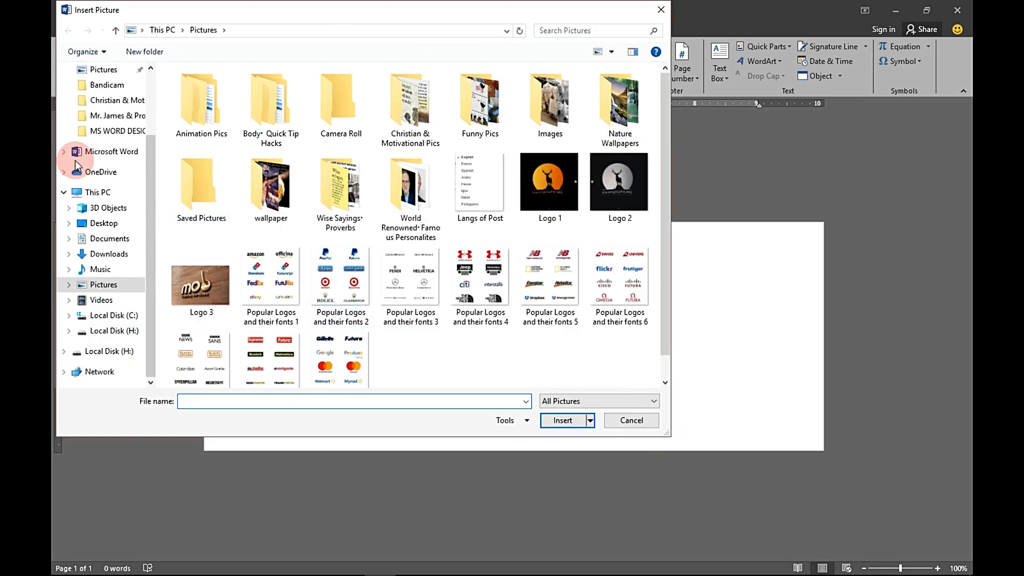
{"action": "left_click", "coordinate": [103, 223]}
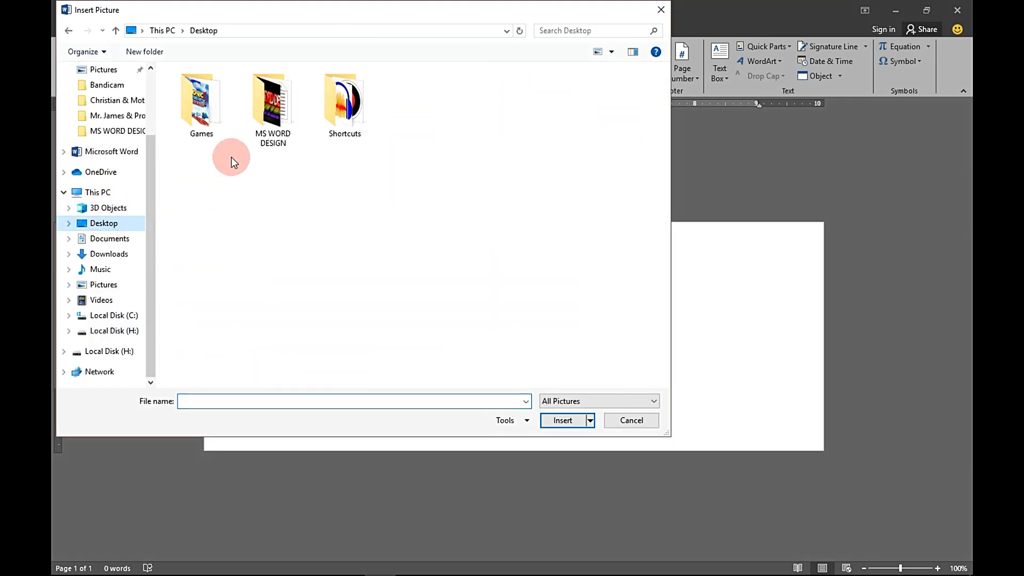
{"action": "double_click", "coordinate": [267, 115]}
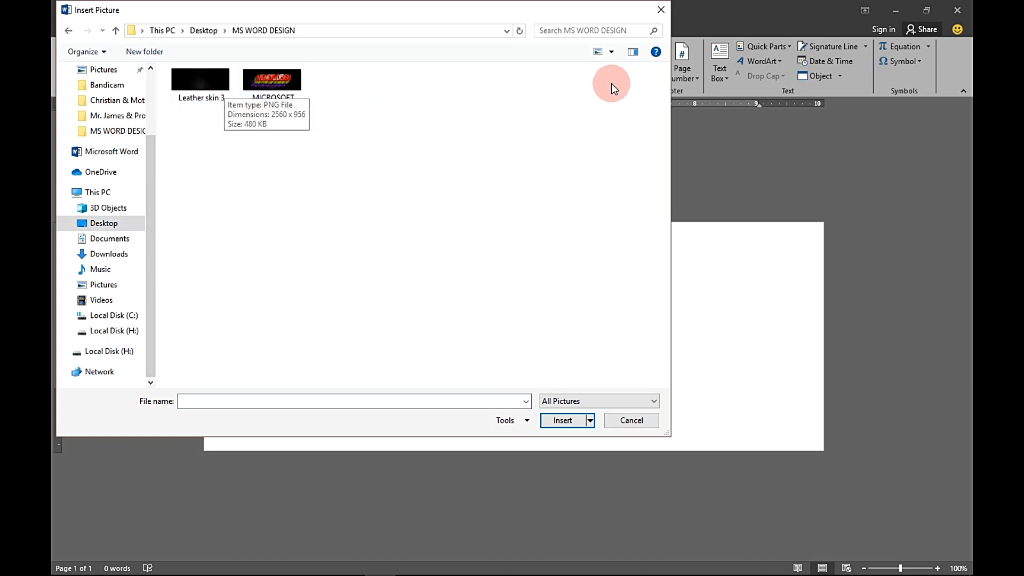
{"action": "left_click", "coordinate": [611, 52]}
{"action": "left_click", "coordinate": [632, 24]}
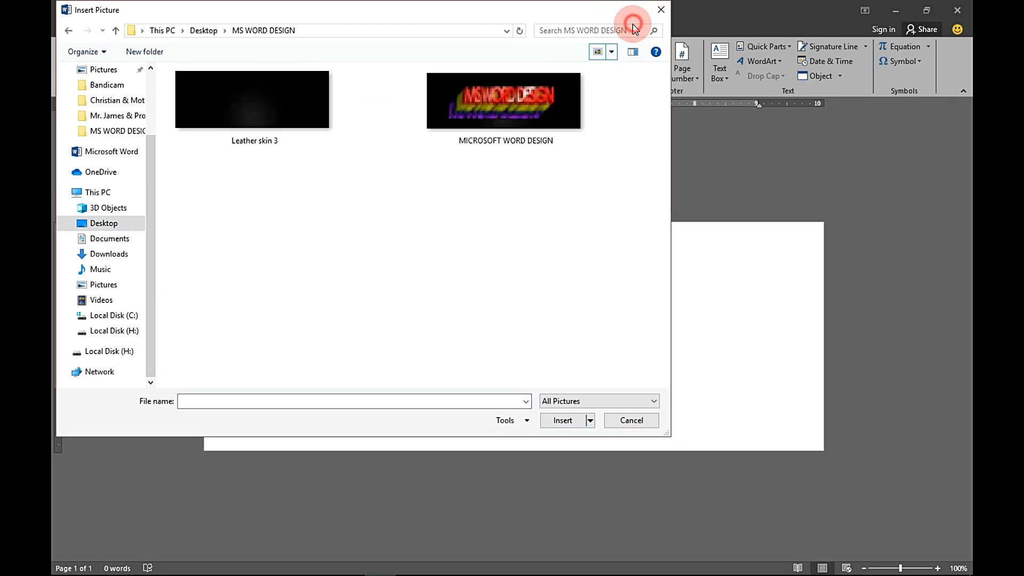
{"action": "left_click", "coordinate": [267, 99]}
{"action": "left_click", "coordinate": [564, 421]}
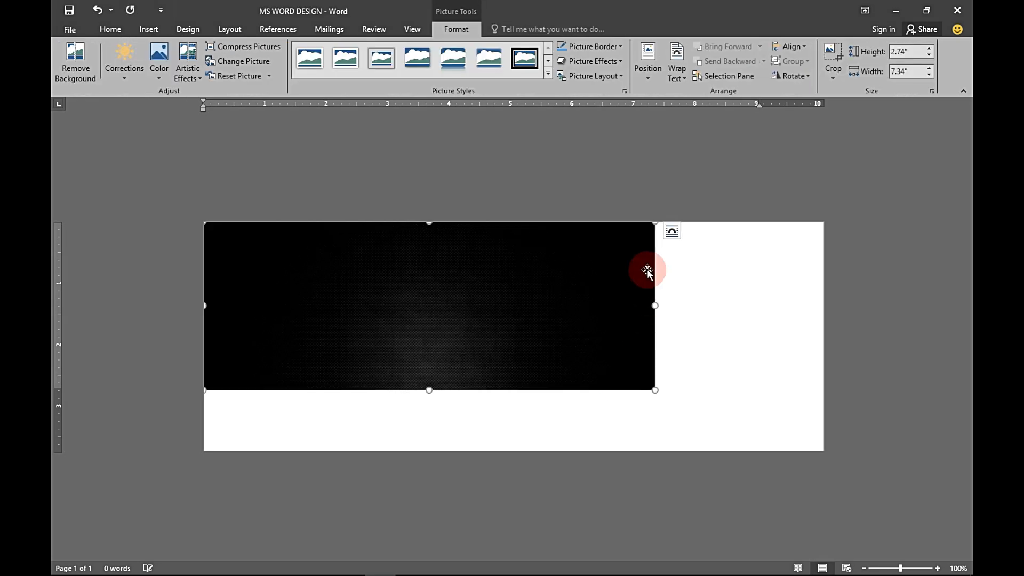
- Set the picture's text wrapping to Behind Text and fix its position on the page
{"action": "left_click", "coordinate": [671, 235]}
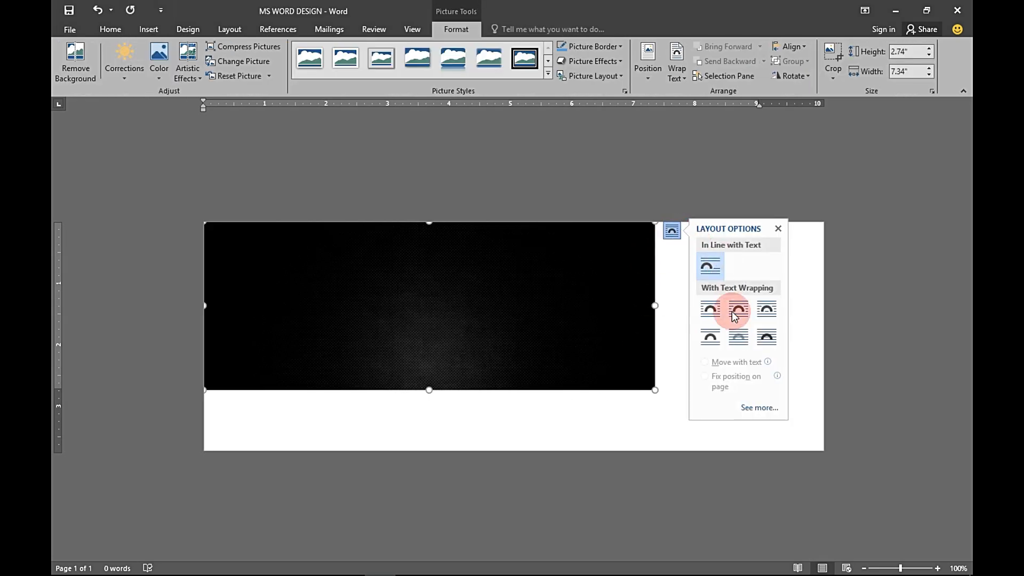
{"action": "left_click", "coordinate": [738, 338]}
{"action": "left_click", "coordinate": [720, 380]}
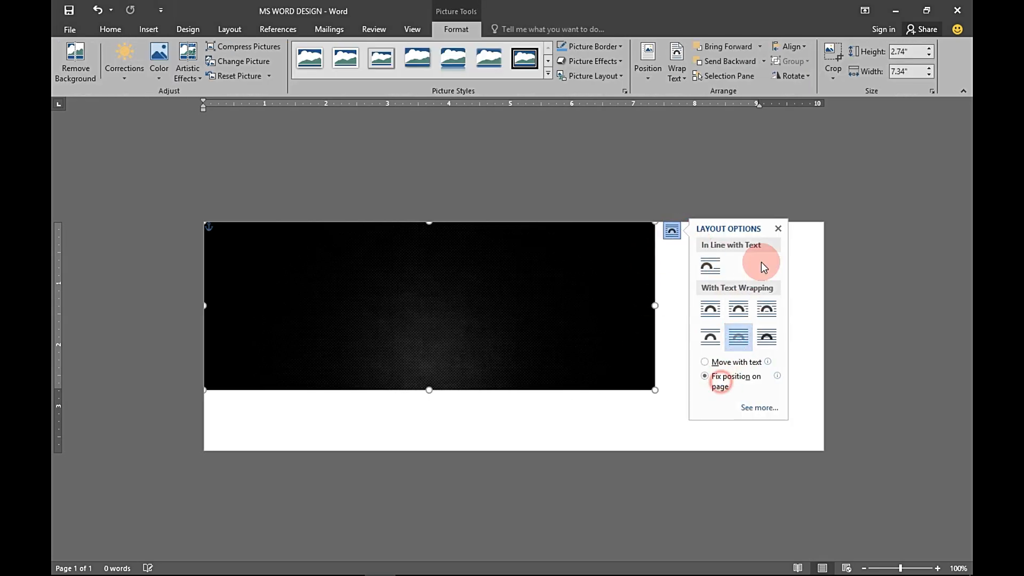
{"action": "left_click", "coordinate": [778, 229]}
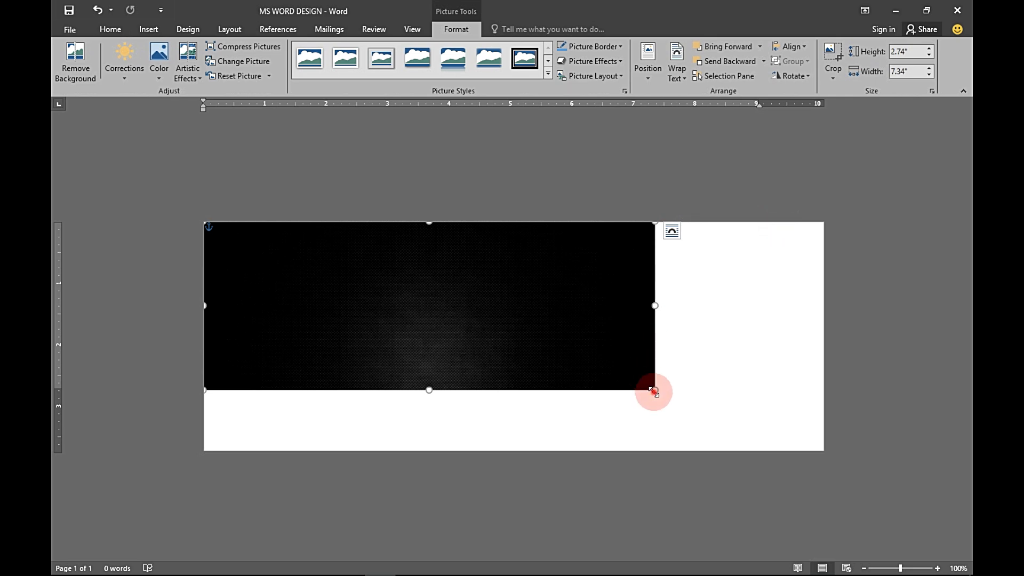
- Enlarge the leather picture to cover the page, unlock its aspect ratio, and set its height to 3.74" and width to 10.11"
{"action": "left_click_drag", "start_coordinate": [654, 390], "coordinate": [815, 446]}
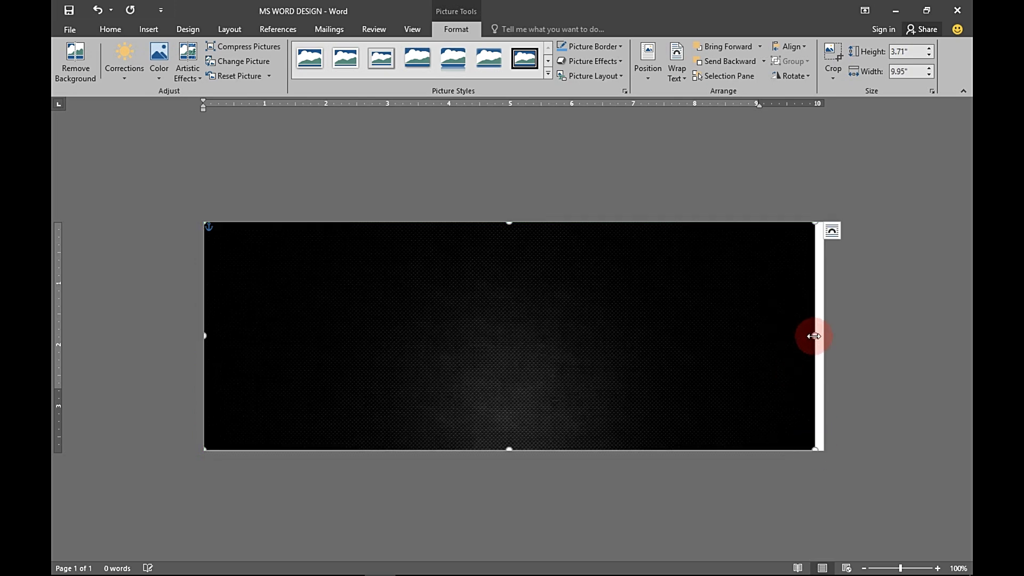
{"action": "left_click_drag", "start_coordinate": [813, 336], "coordinate": [823, 336]}
{"action": "right_click", "coordinate": [754, 315]}
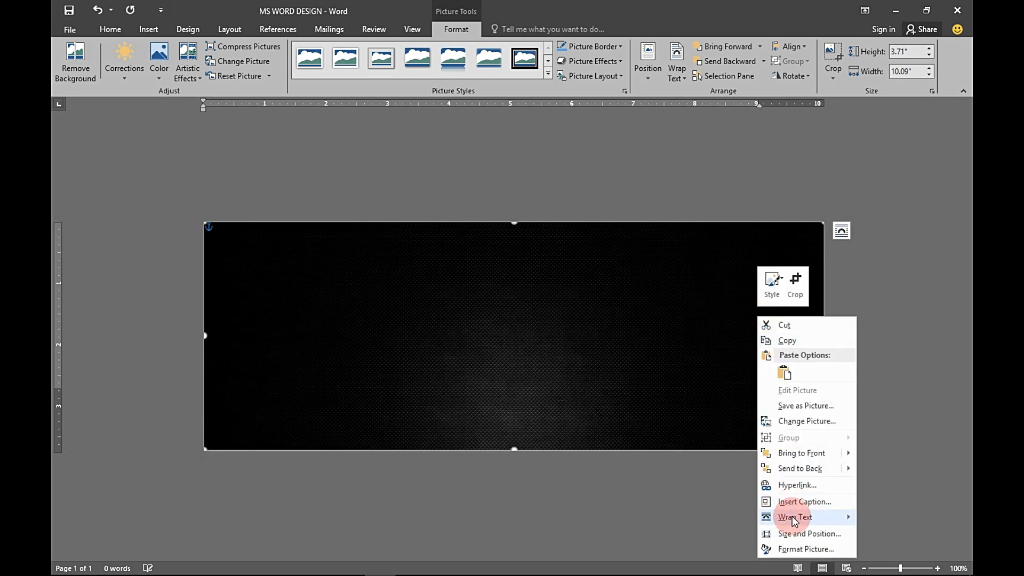
{"action": "left_click", "coordinate": [789, 533]}
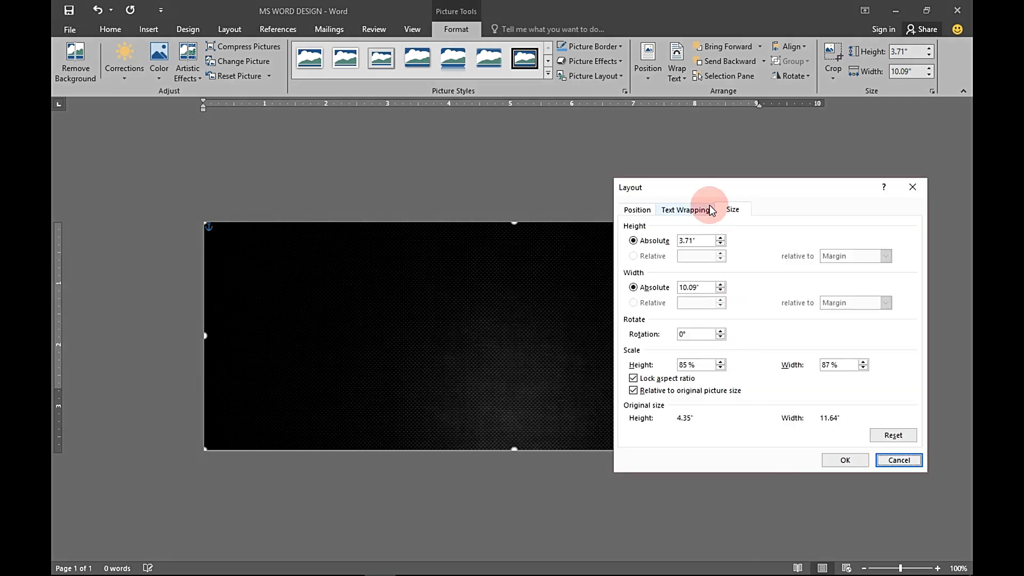
{"action": "left_click", "coordinate": [691, 242]}
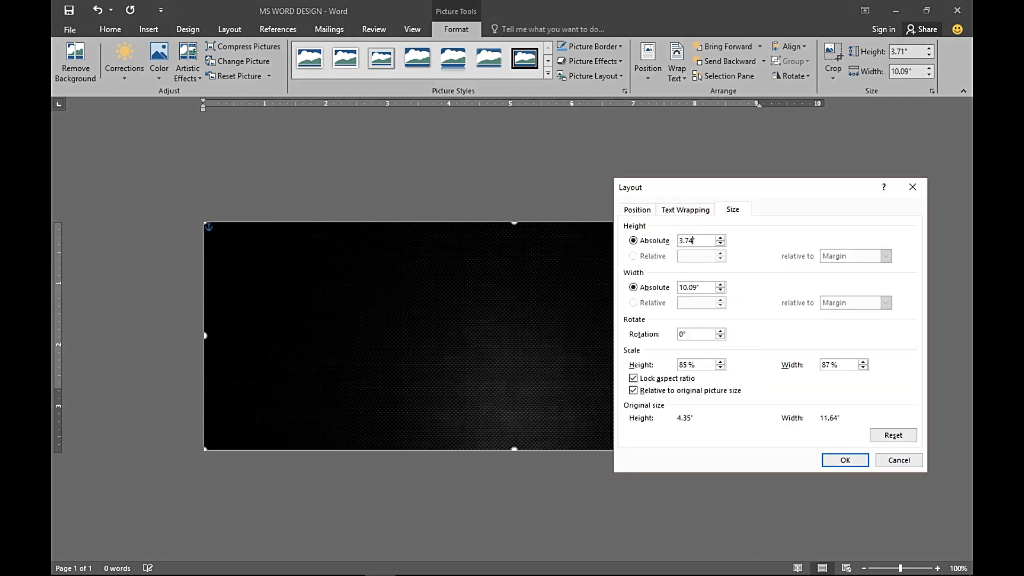
{"action": "type", "text": "4"}
{"action": "left_click", "coordinate": [697, 289]}
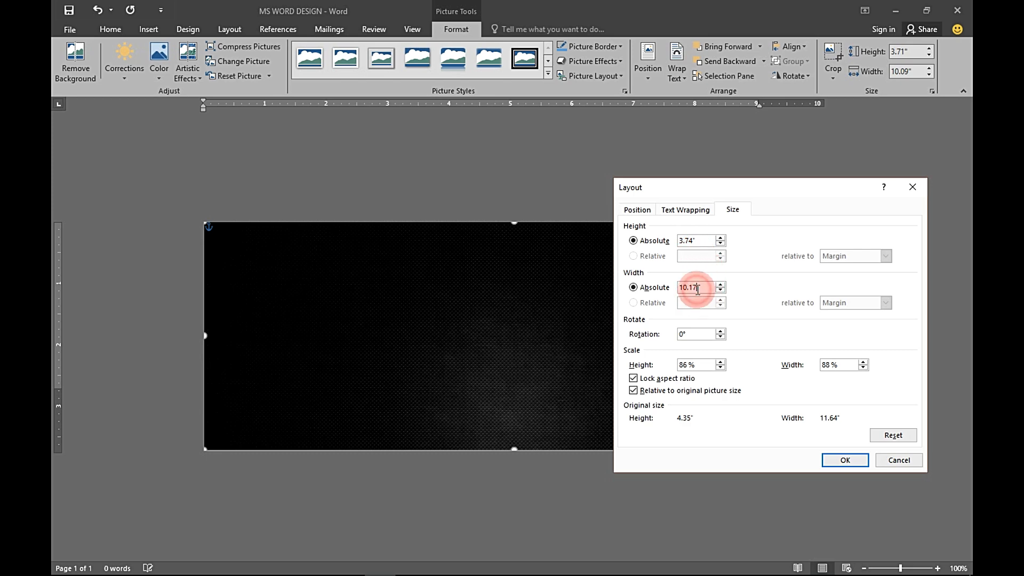
{"action": "left_click", "coordinate": [633, 378]}
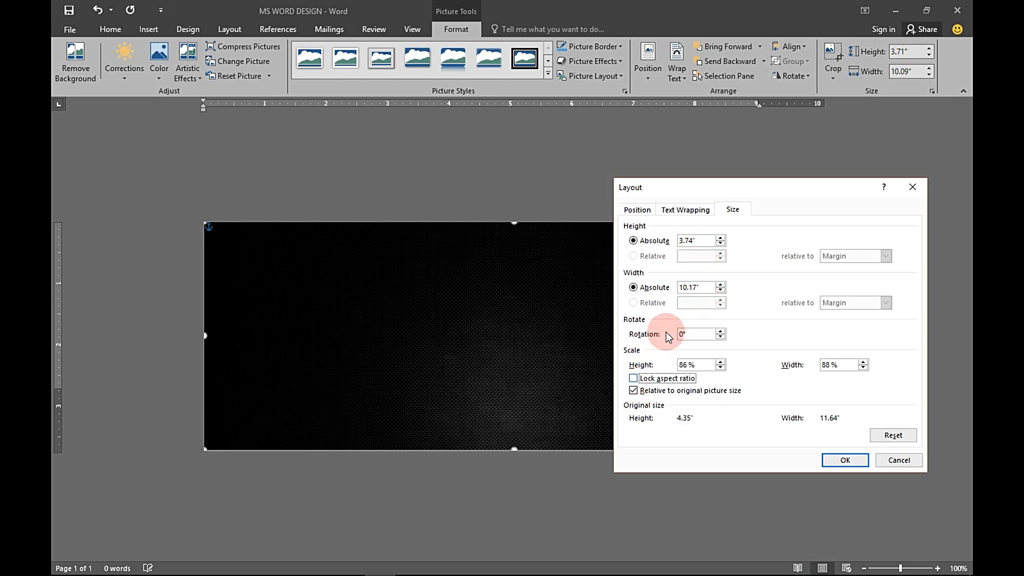
{"action": "left_click", "coordinate": [695, 283]}
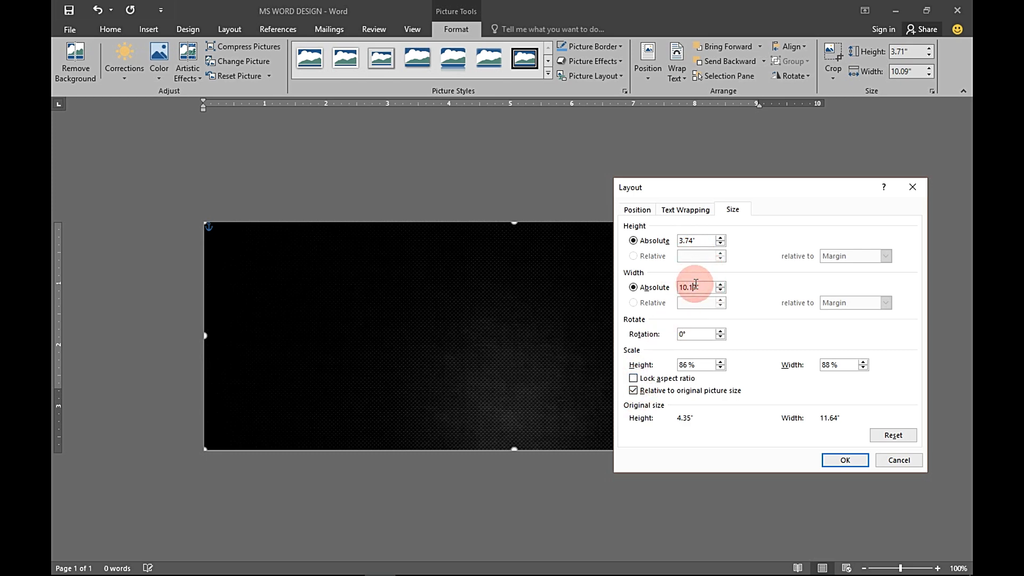
{"action": "key", "text": "BackSpace"}
{"action": "type", "text": "1"}
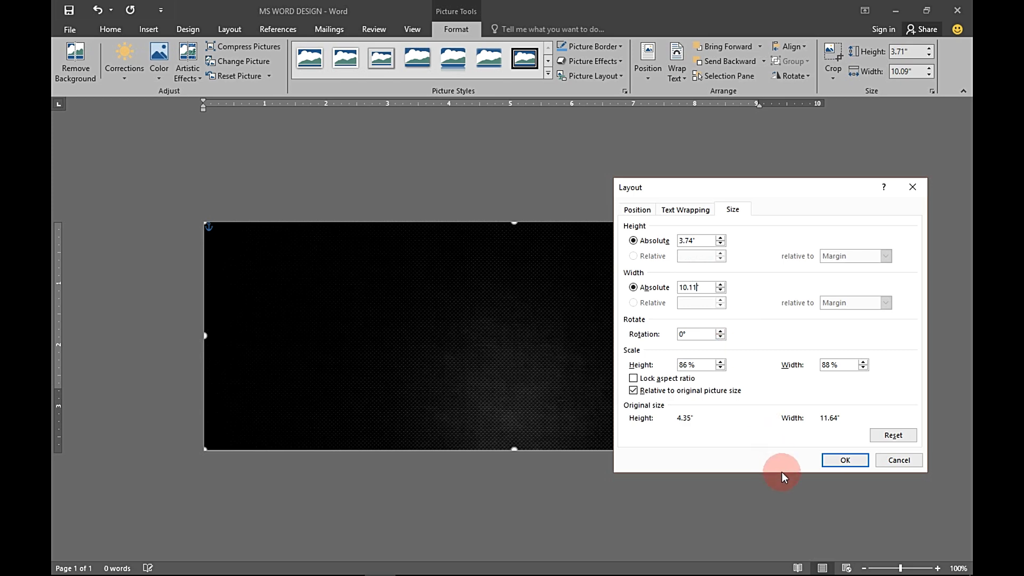
{"action": "left_click", "coordinate": [829, 460]}
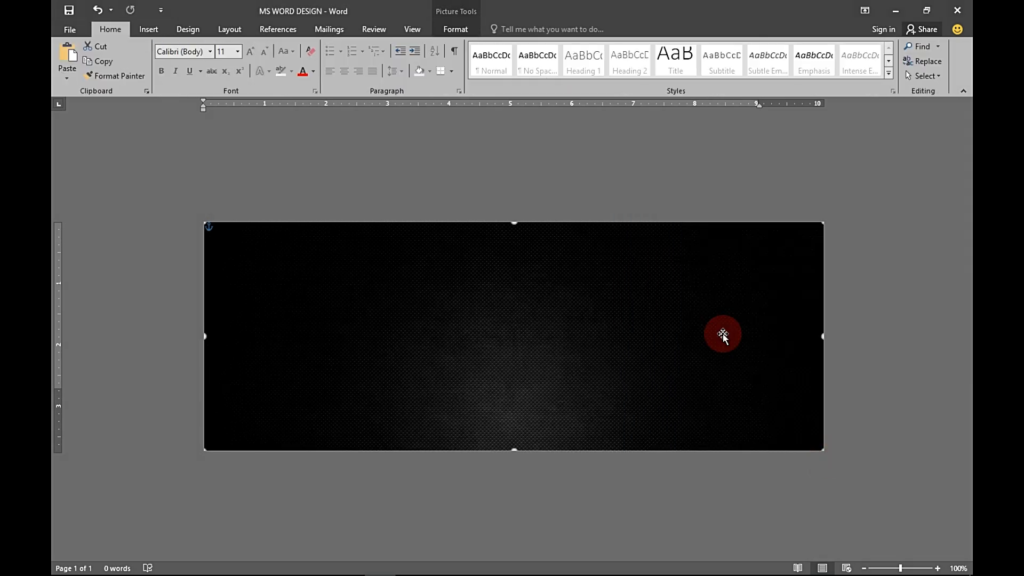
- Sharpen the leather picture by 50%, set its brightness to 0% and contrast to +20%, and save the document
{"action": "left_click", "coordinate": [452, 29]}
{"action": "left_click", "coordinate": [126, 58]}
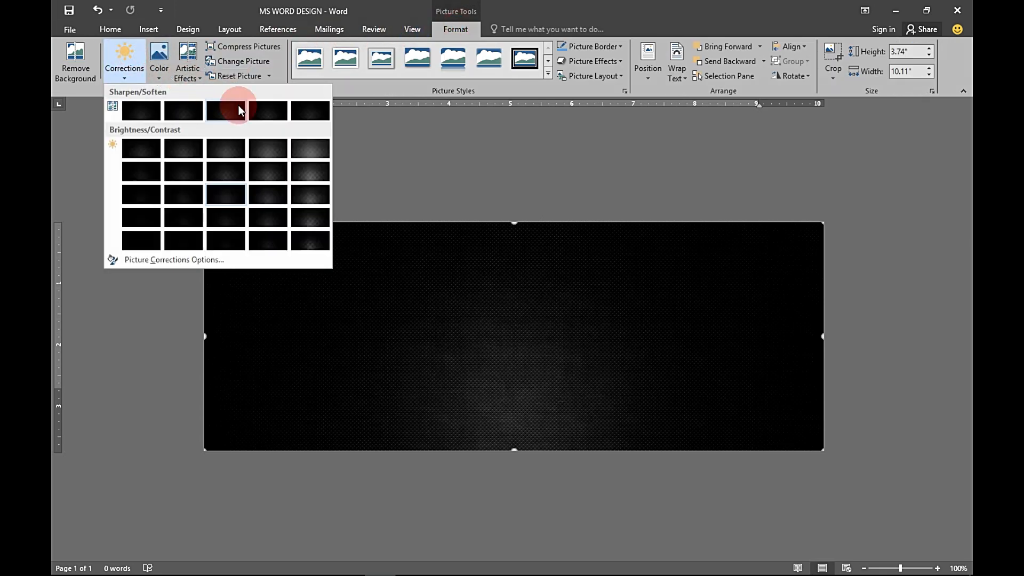
{"action": "left_click", "coordinate": [306, 112]}
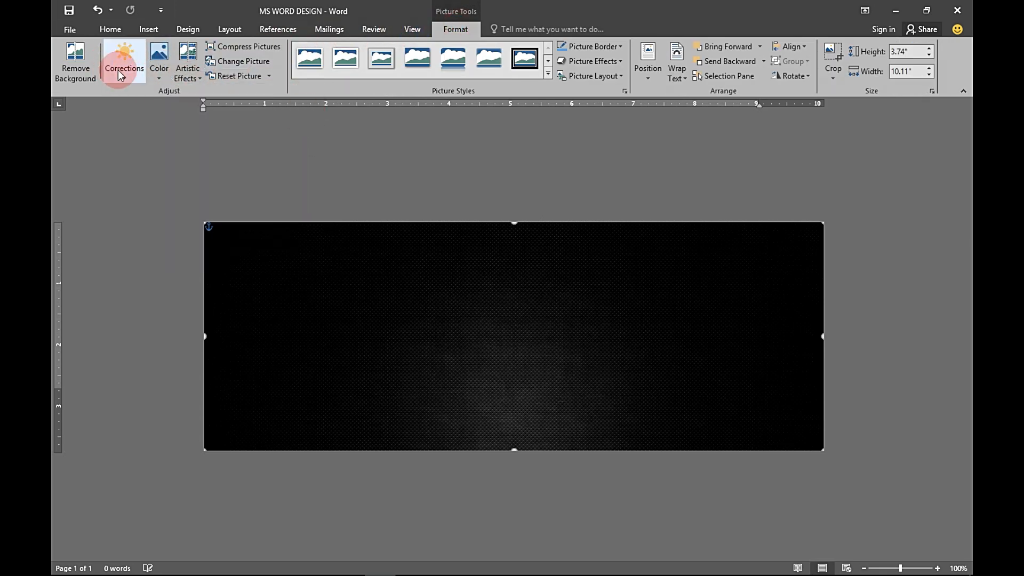
{"action": "left_click", "coordinate": [119, 73]}
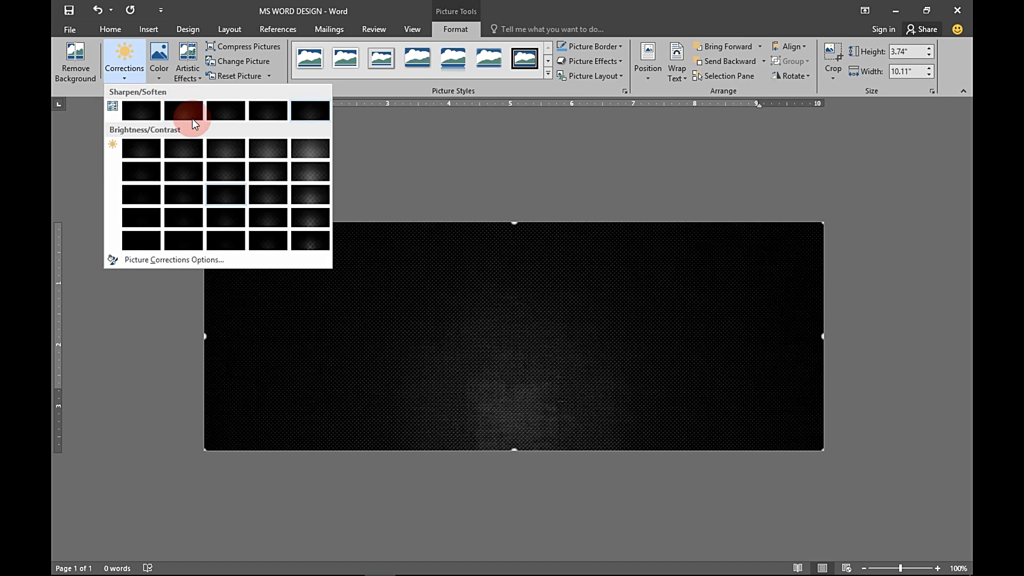
{"action": "left_click", "coordinate": [232, 214]}
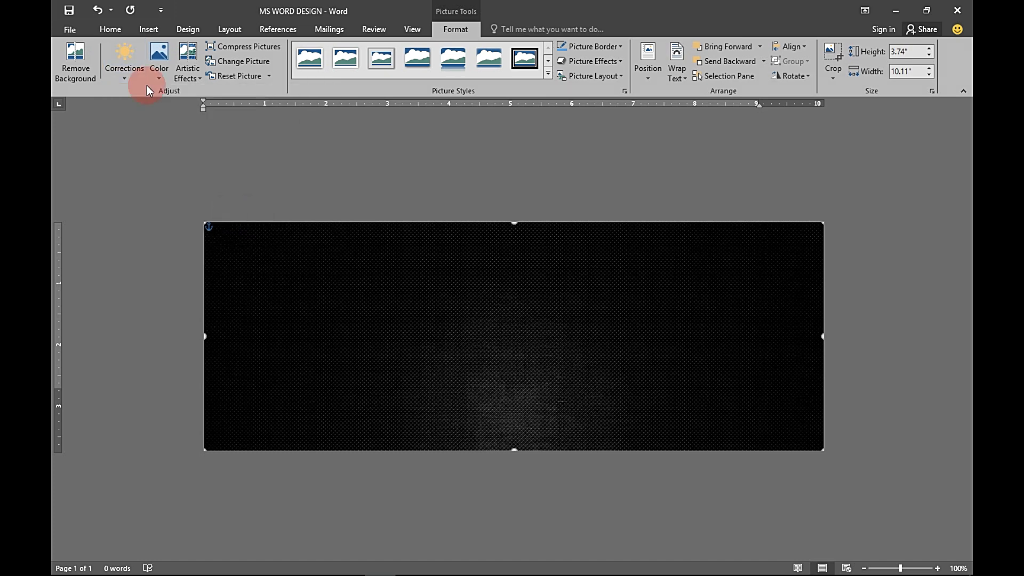
{"action": "left_click", "coordinate": [126, 67]}
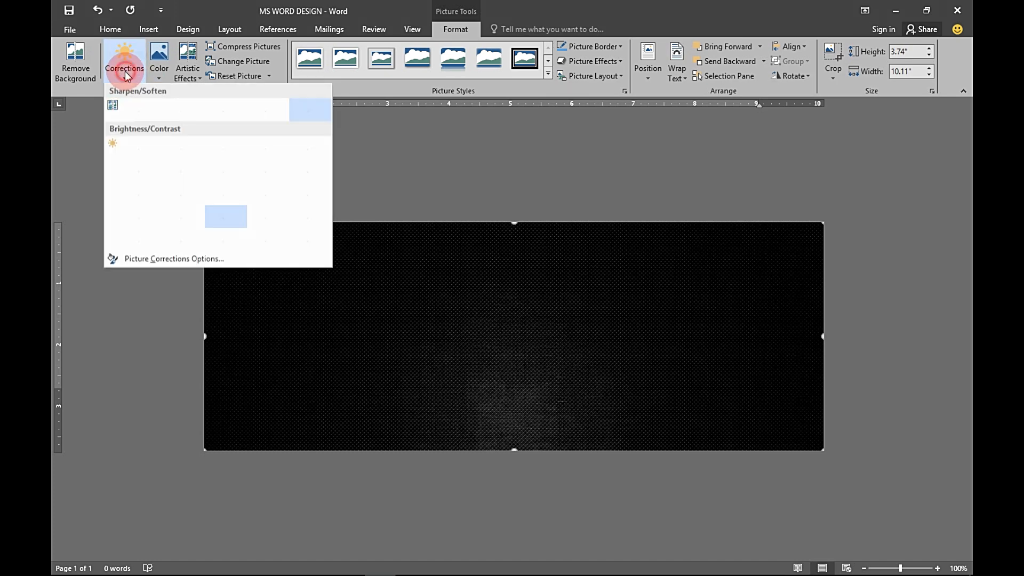
{"action": "left_click", "coordinate": [213, 259]}
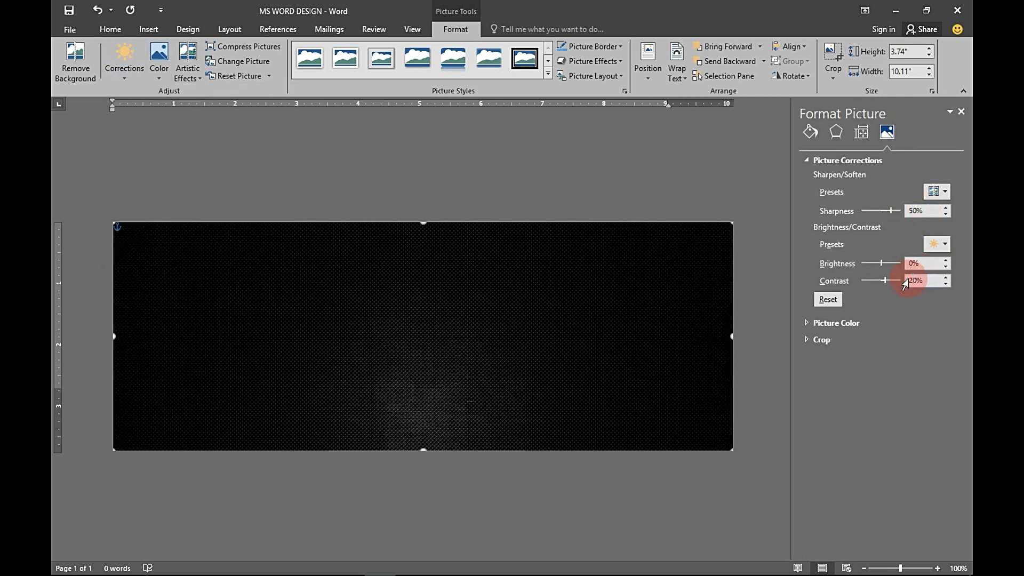
{"action": "left_click", "coordinate": [757, 256]}
{"action": "key", "text": "ctrl+s"}
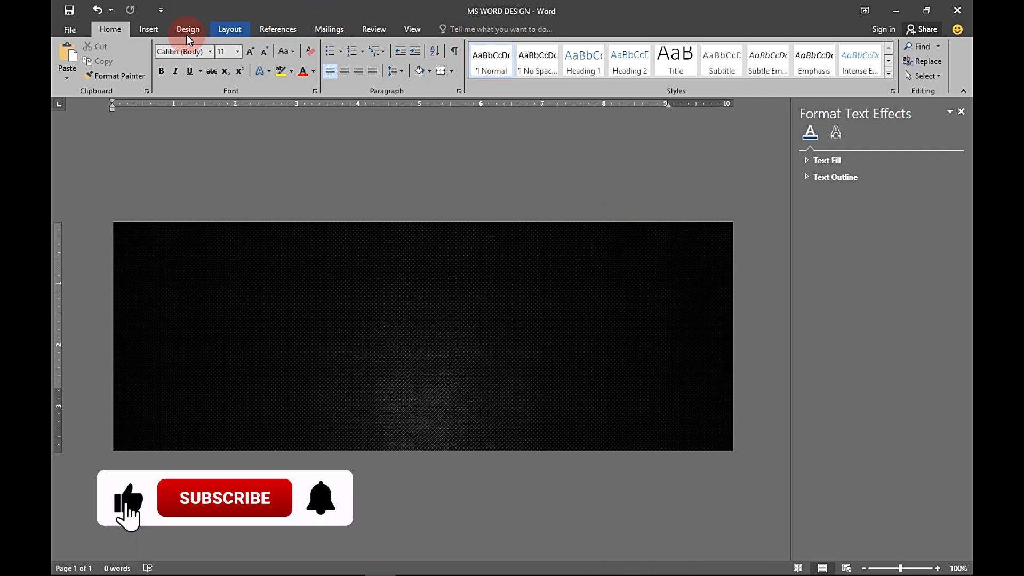
- Draw a text box about 7.83" wide and 1.34" high across the lower half of the leather background
{"action": "left_click", "coordinate": [148, 30]}
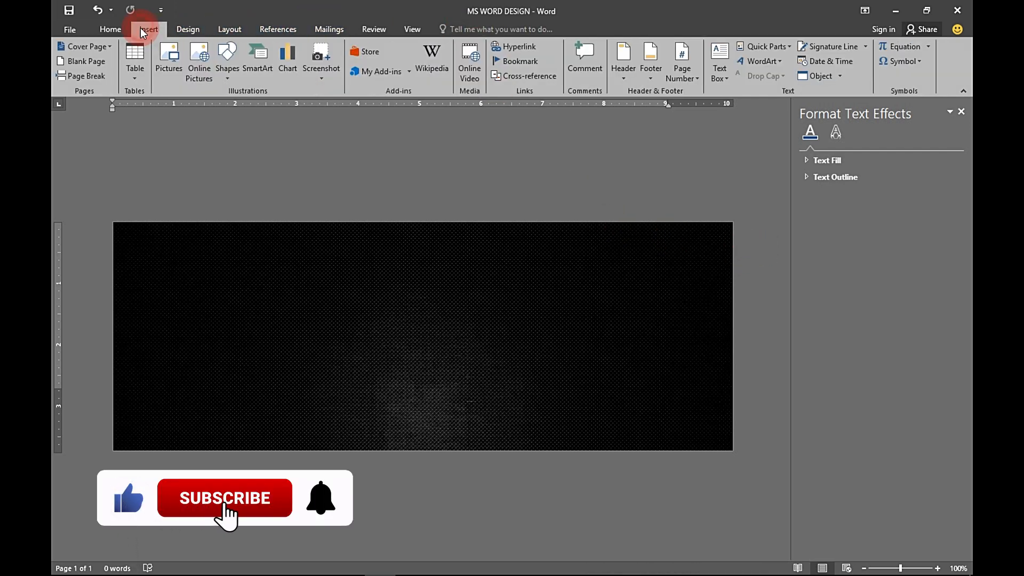
{"action": "left_click", "coordinate": [228, 77]}
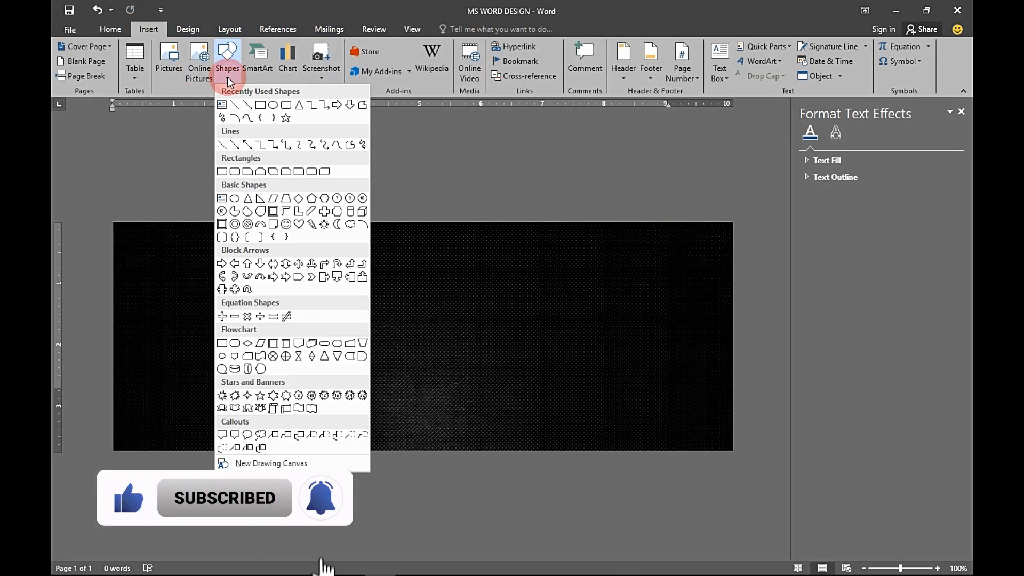
{"action": "left_click", "coordinate": [222, 105]}
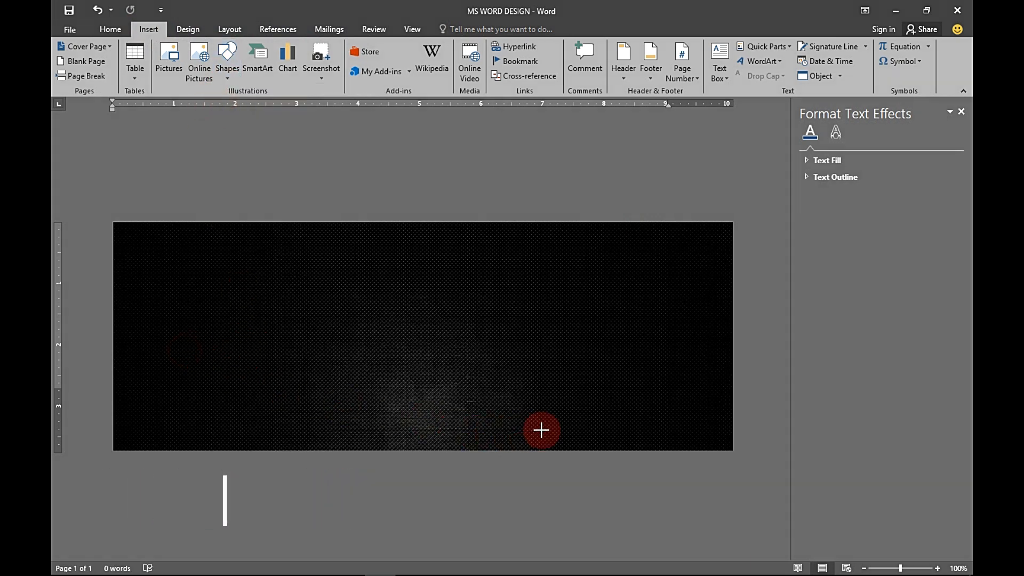
{"action": "left_click_drag", "start_coordinate": [653, 430], "coordinate": [665, 434]}
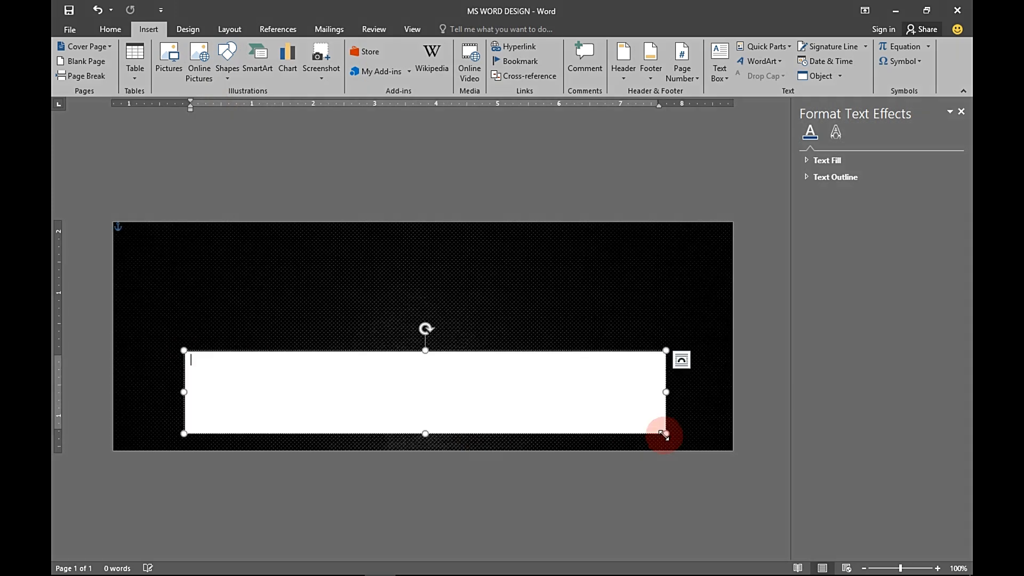
- Set the text box's wrapping to In Front of Text and fix its position on the page
{"action": "left_click", "coordinate": [683, 358]}
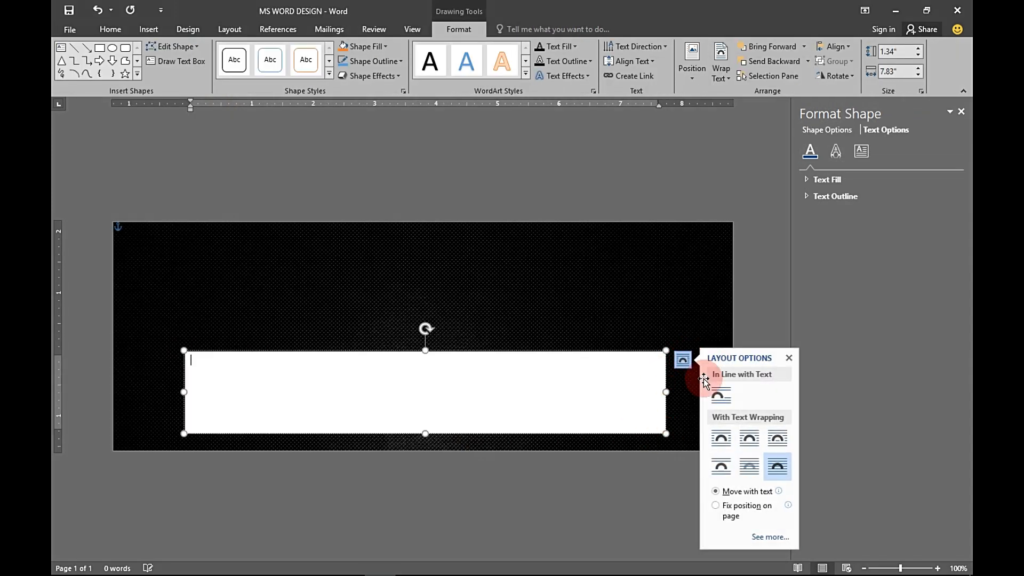
{"action": "left_click", "coordinate": [774, 468]}
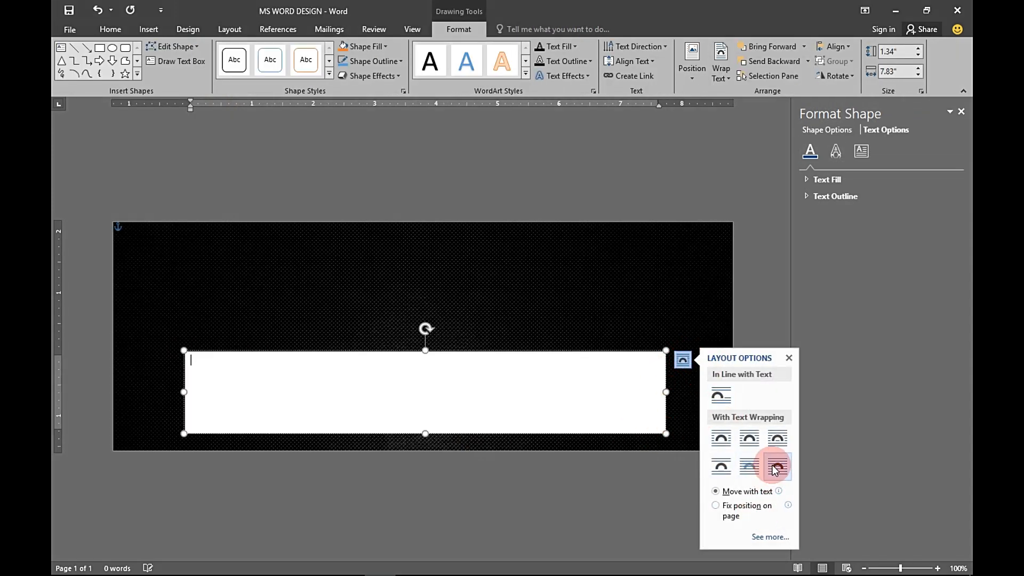
{"action": "left_click", "coordinate": [731, 505]}
{"action": "left_click", "coordinate": [789, 358]}
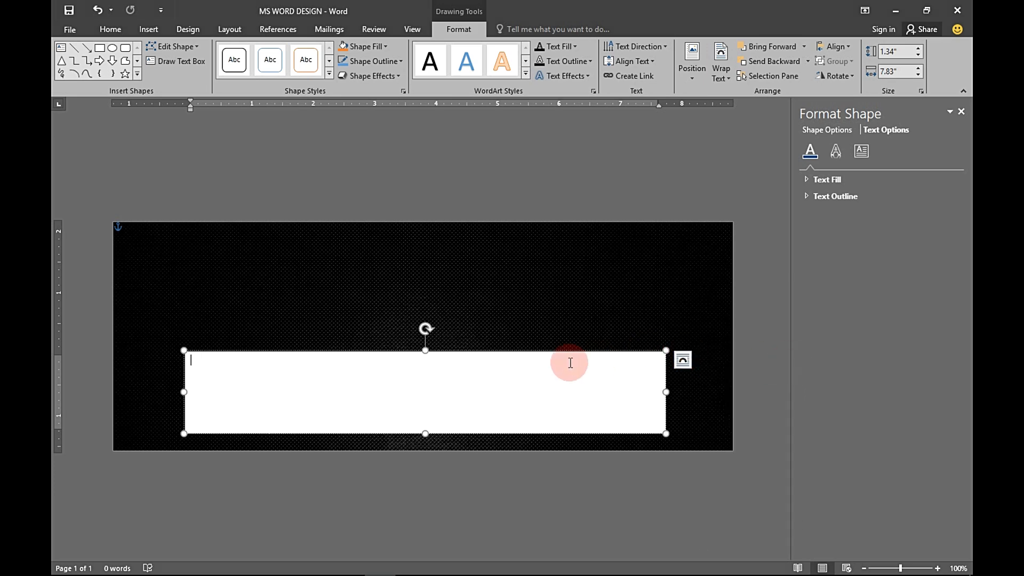
- Set the text box's width to 7.16" and move the box slightly up and to the left on the page
{"action": "right_click", "coordinate": [540, 350]}
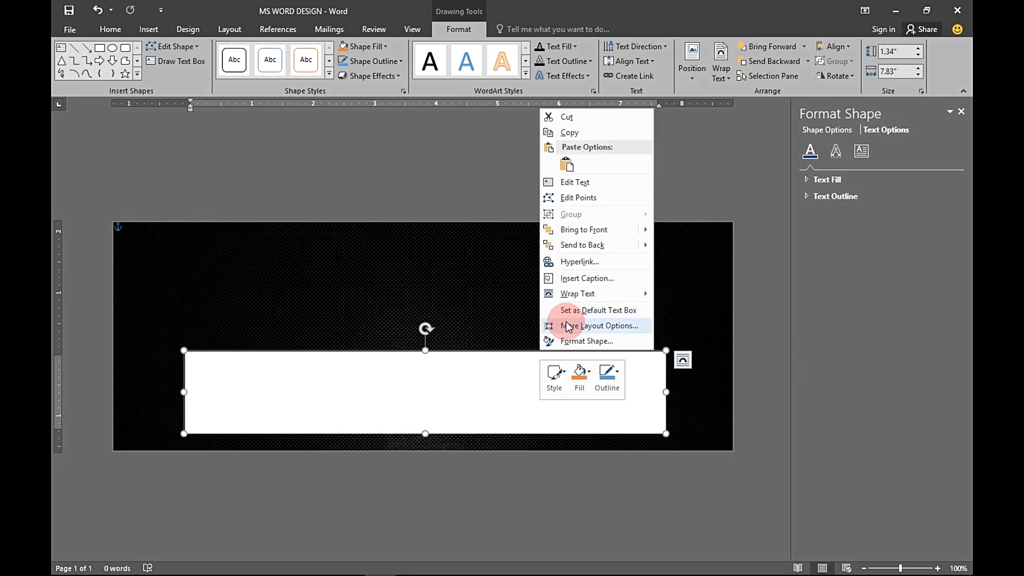
{"action": "left_click", "coordinate": [566, 324]}
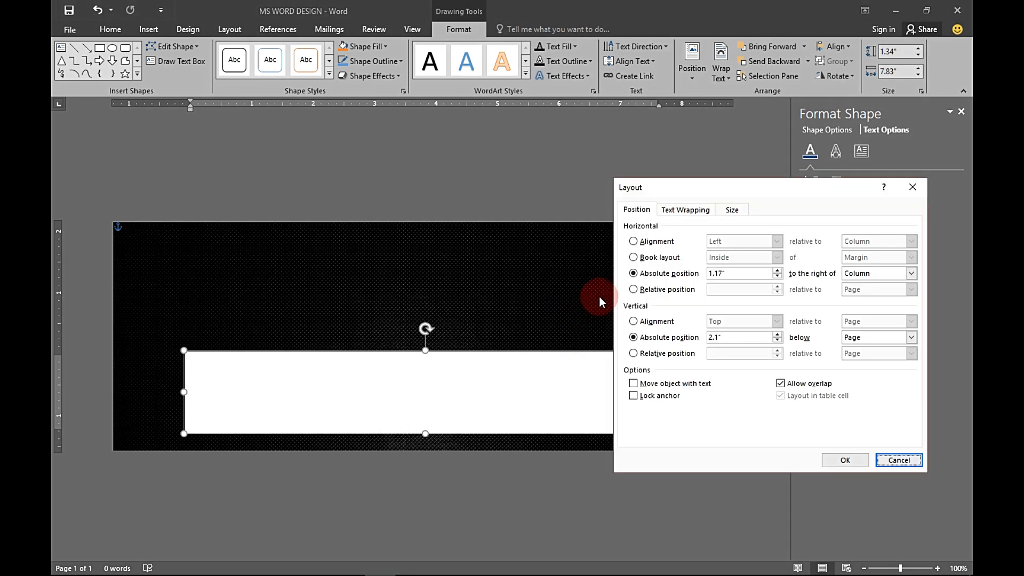
{"action": "left_click", "coordinate": [735, 209]}
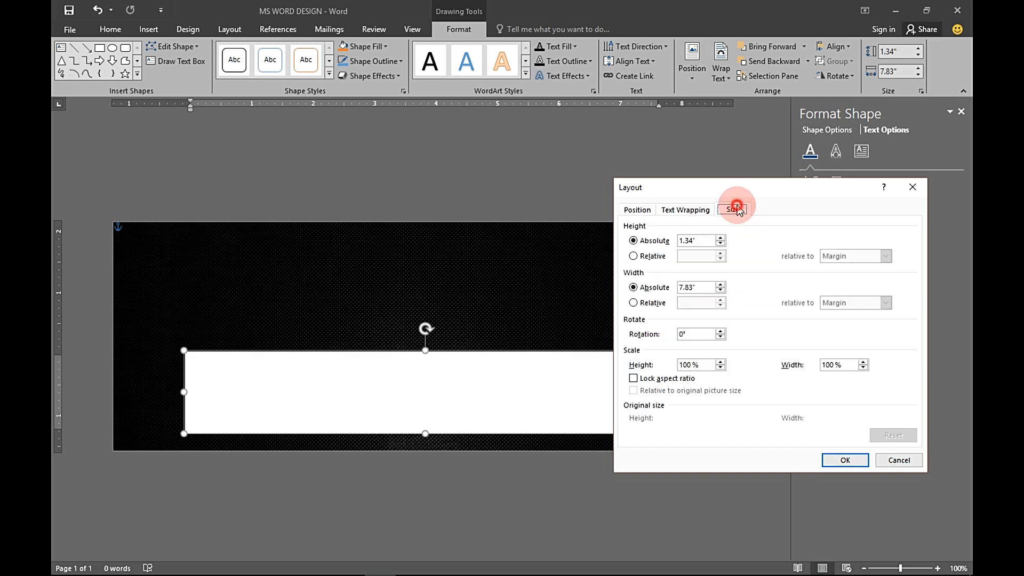
{"action": "left_click", "coordinate": [693, 243]}
{"action": "left_click", "coordinate": [690, 288]}
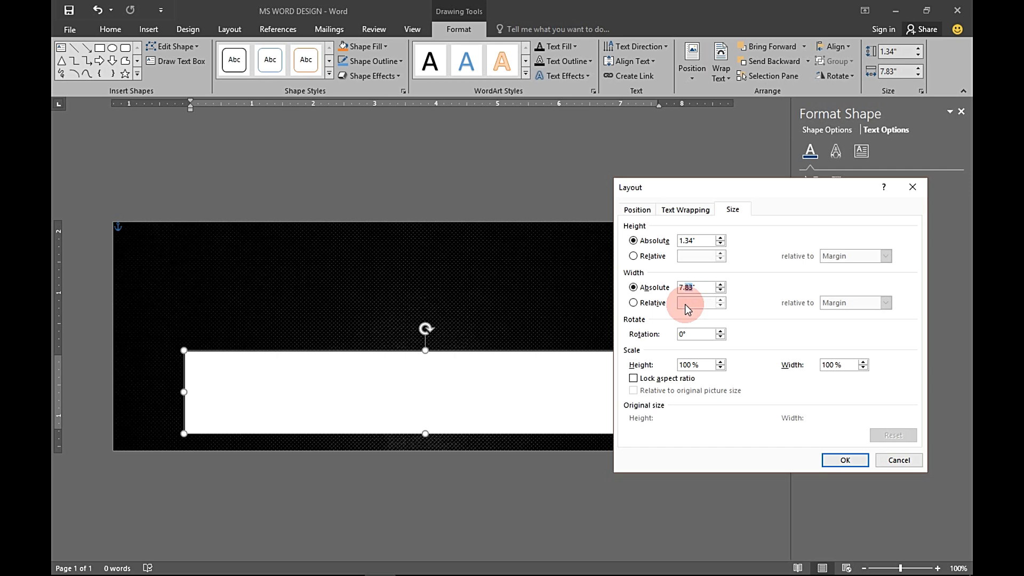
{"action": "type", "text": "7.16"}
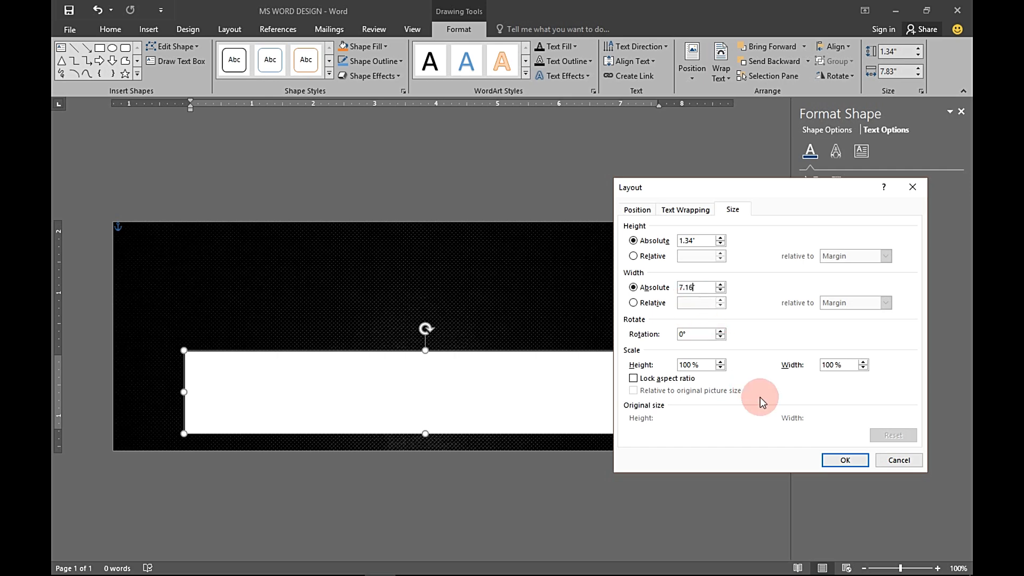
{"action": "left_click", "coordinate": [838, 460]}
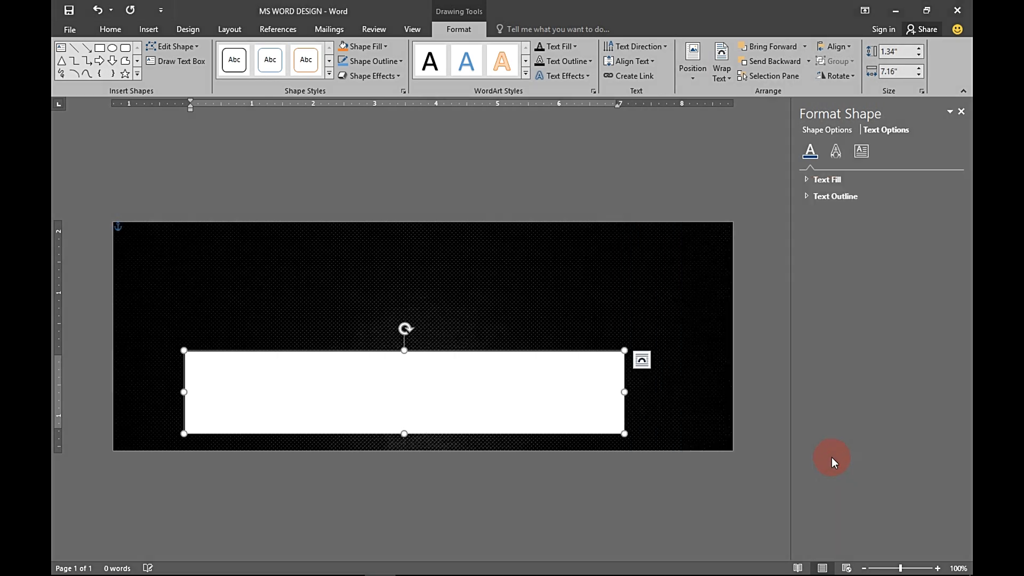
{"action": "left_click", "coordinate": [516, 398]}
{"action": "left_click_drag", "start_coordinate": [383, 353], "coordinate": [365, 344]}
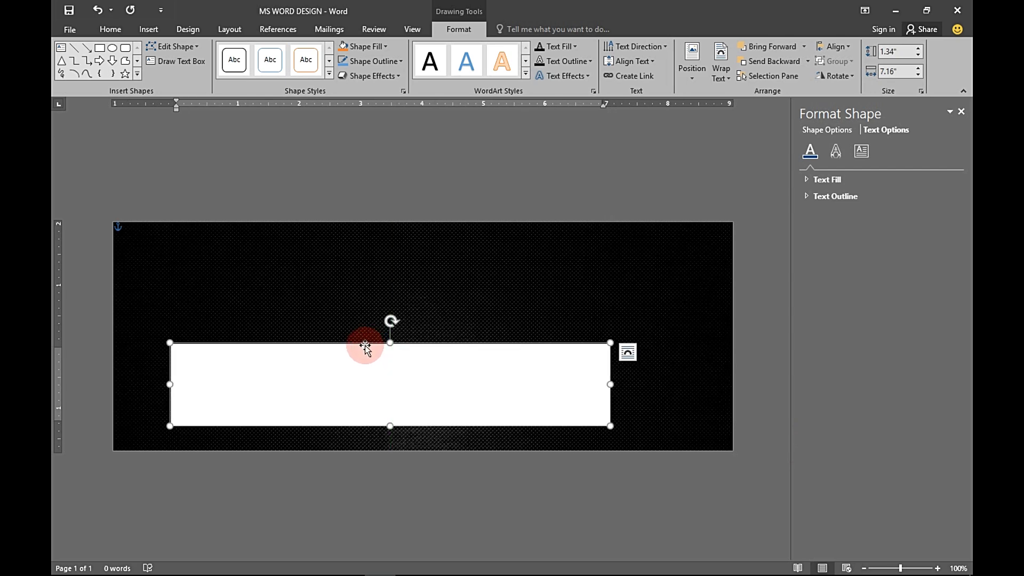
- Remove the outline and the fill from the text box so the leather background shows through
{"action": "left_click", "coordinate": [365, 63]}
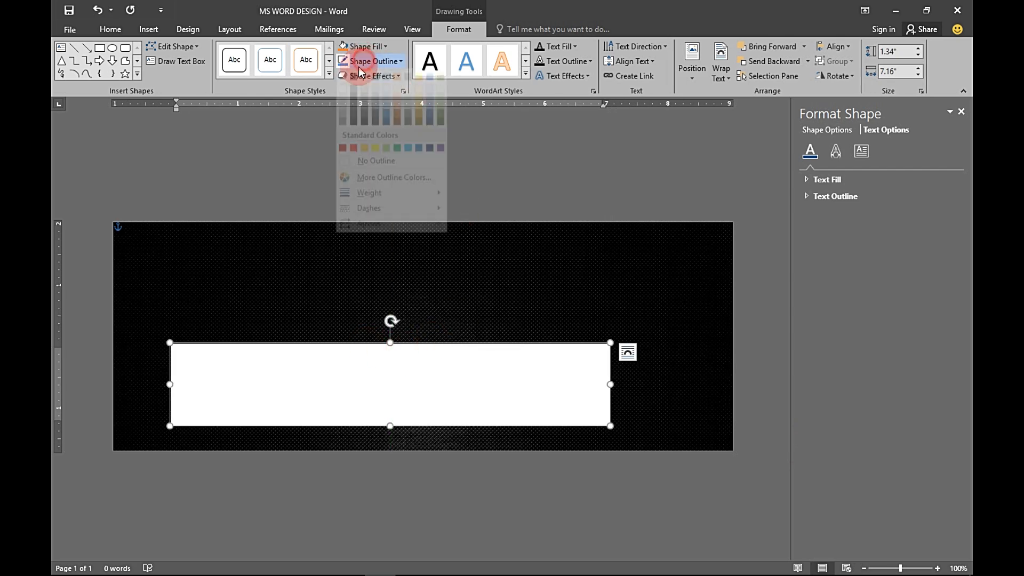
{"action": "left_click", "coordinate": [363, 174]}
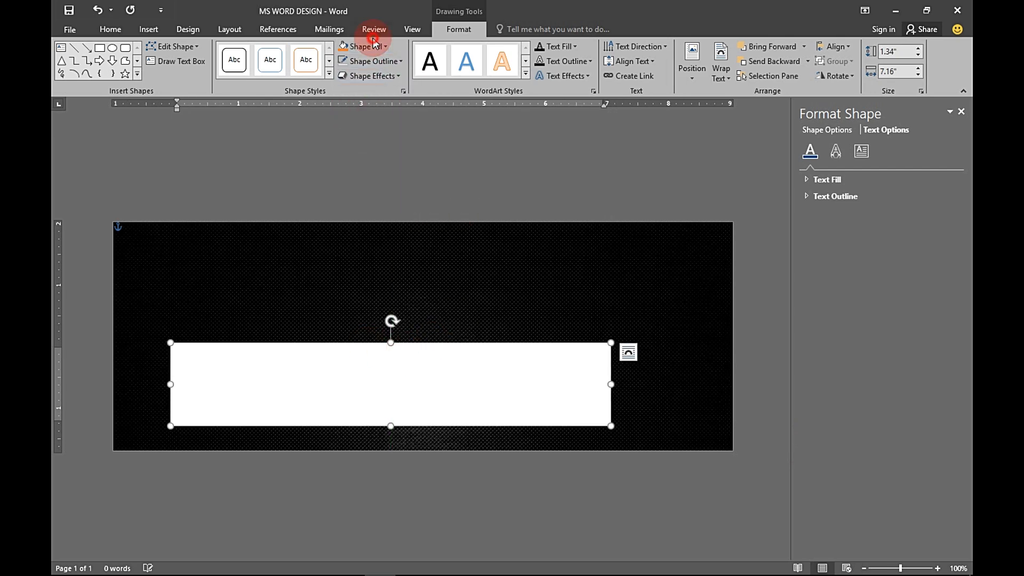
{"action": "left_click", "coordinate": [367, 46]}
{"action": "left_click", "coordinate": [361, 160]}
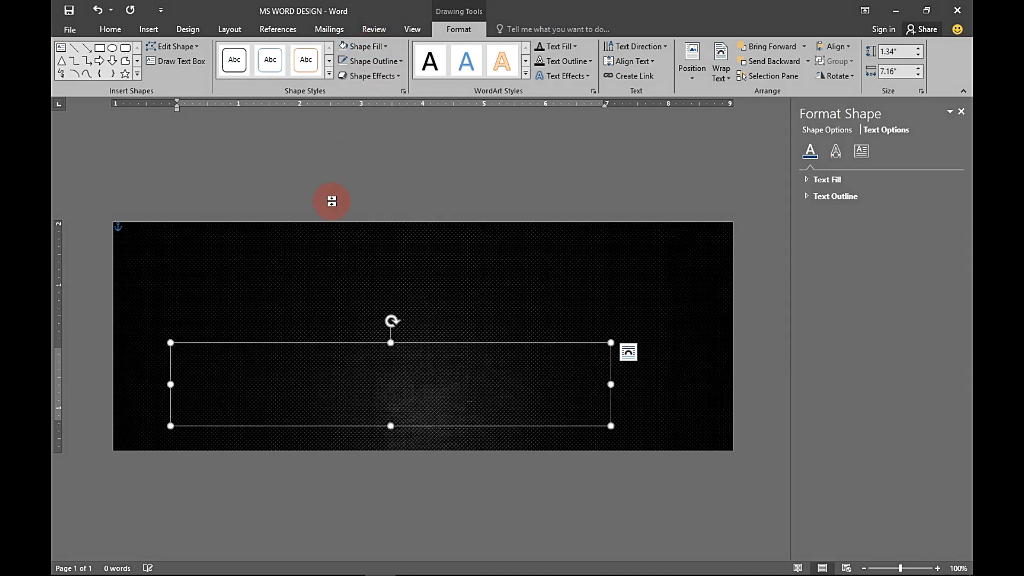
- Set the text box's font to Century Gothic, size 100, bold
{"action": "left_click", "coordinate": [393, 378]}
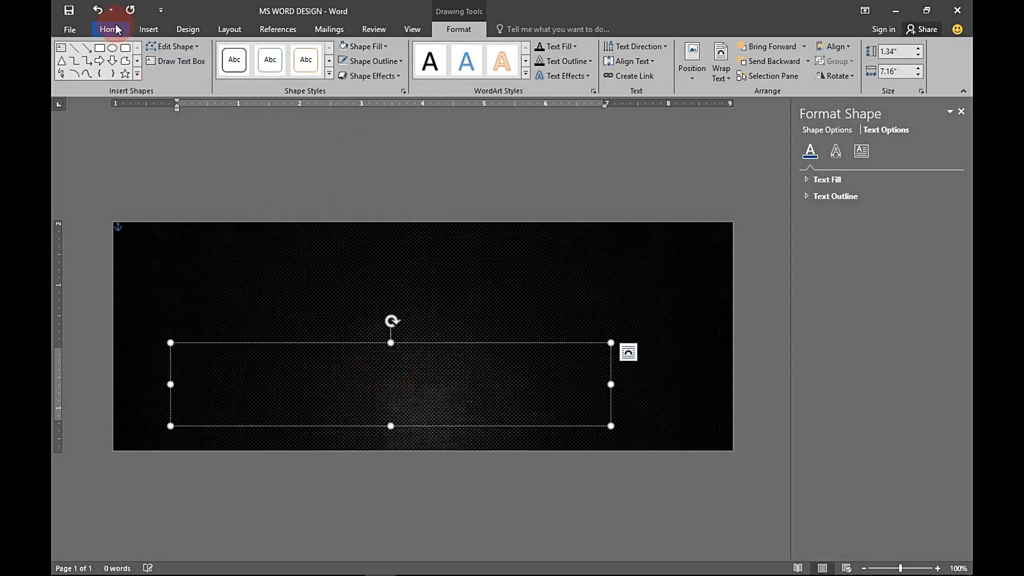
{"action": "left_click", "coordinate": [109, 29]}
{"action": "left_click", "coordinate": [215, 52]}
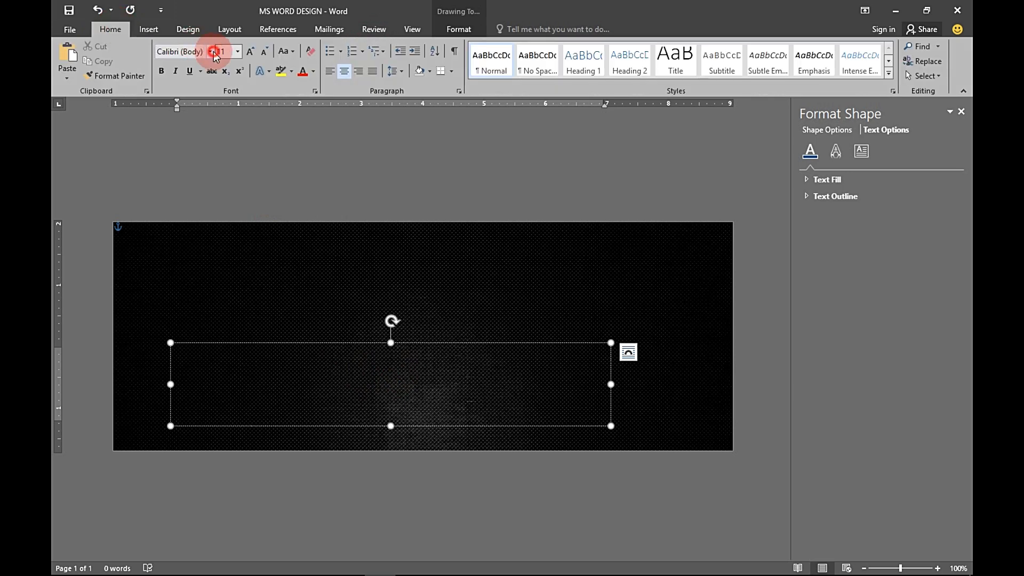
{"action": "left_click", "coordinate": [213, 51]}
{"action": "left_click", "coordinate": [218, 128]}
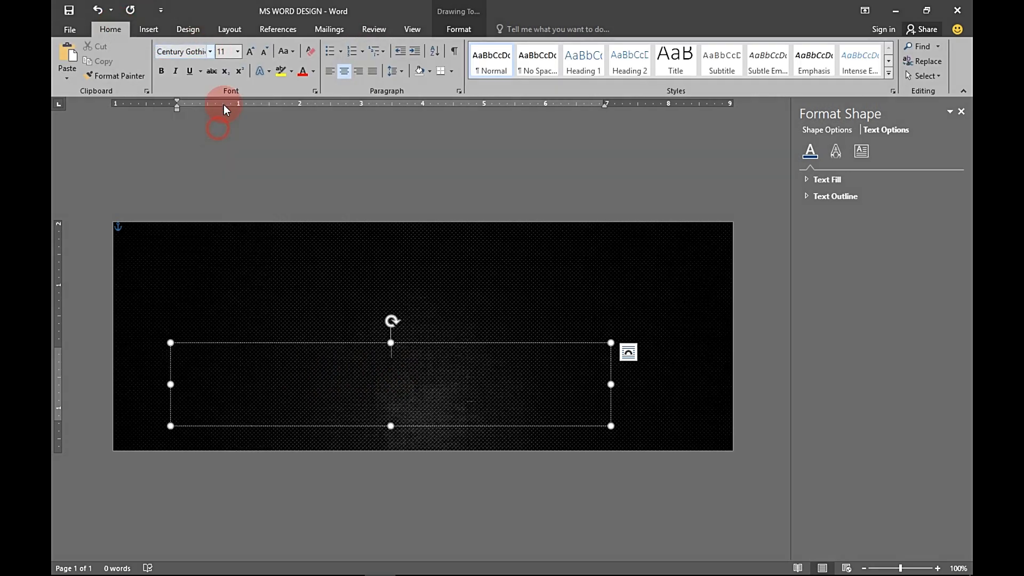
{"action": "left_click", "coordinate": [227, 52]}
{"action": "left_click", "coordinate": [226, 53]}
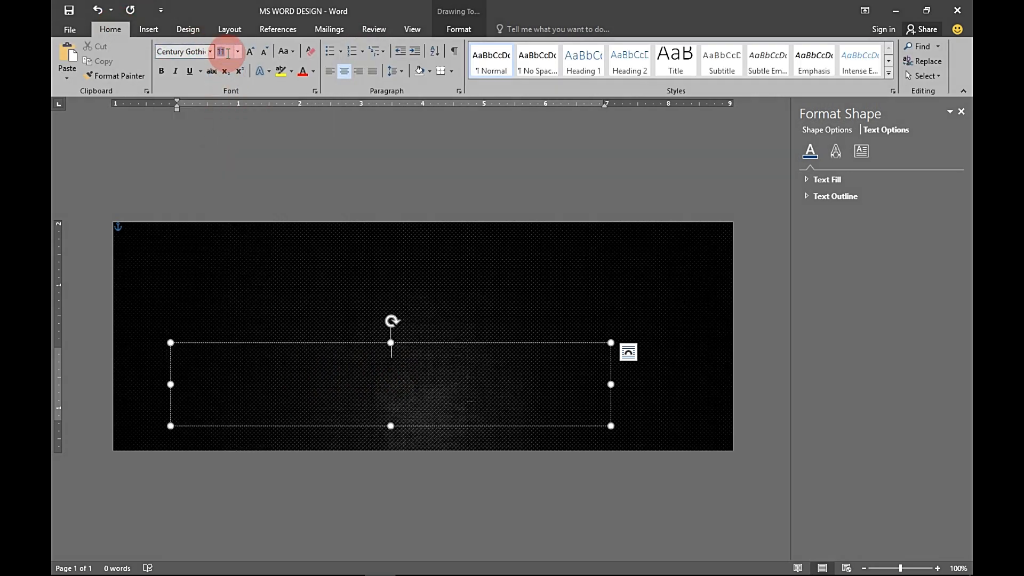
{"action": "type", "text": "1"}
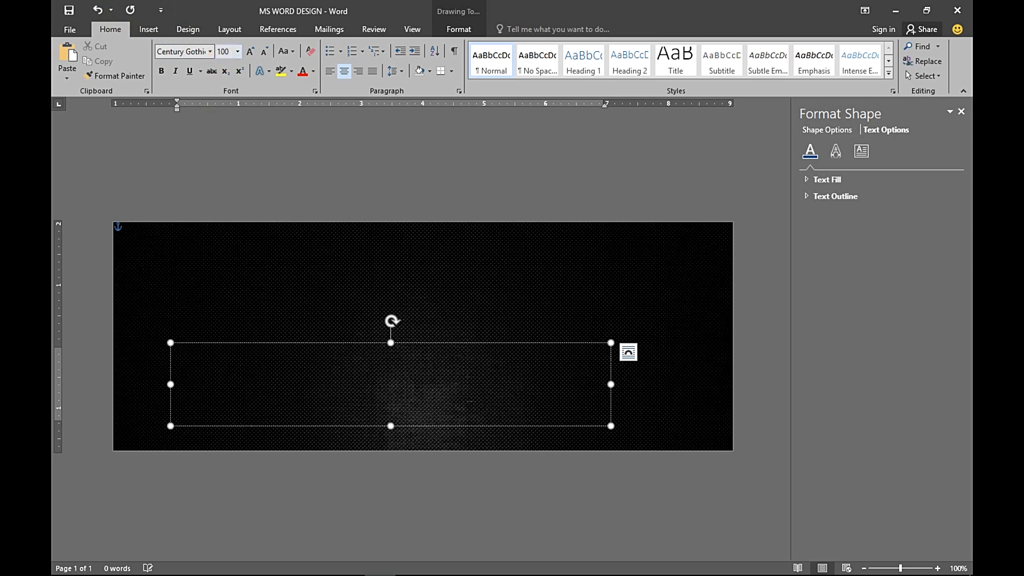
{"action": "left_click", "coordinate": [161, 71]}
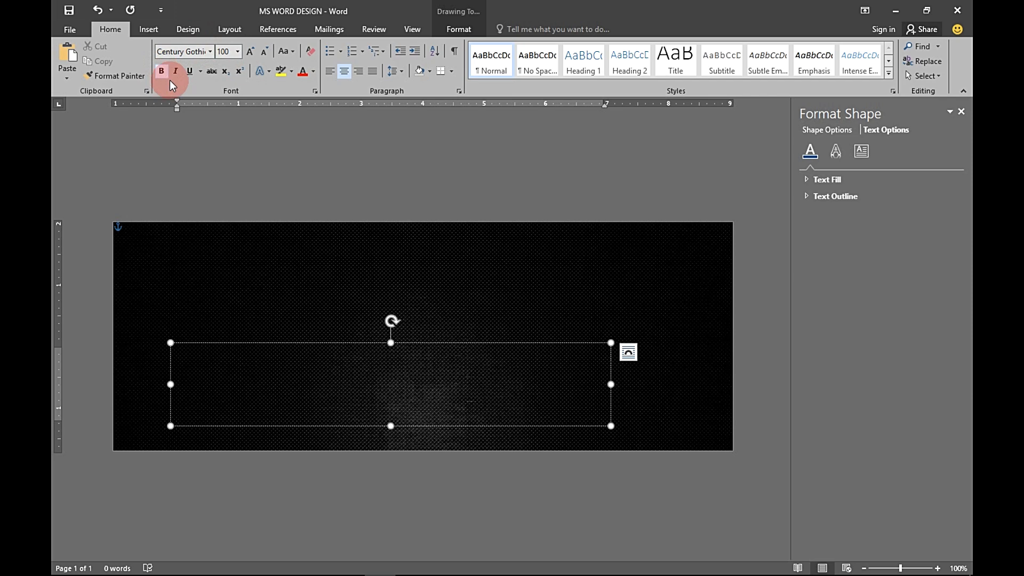
- Set the font's character scale to 65% and its character spacing to Condensed by 10 pt
{"action": "left_click", "coordinate": [316, 92]}
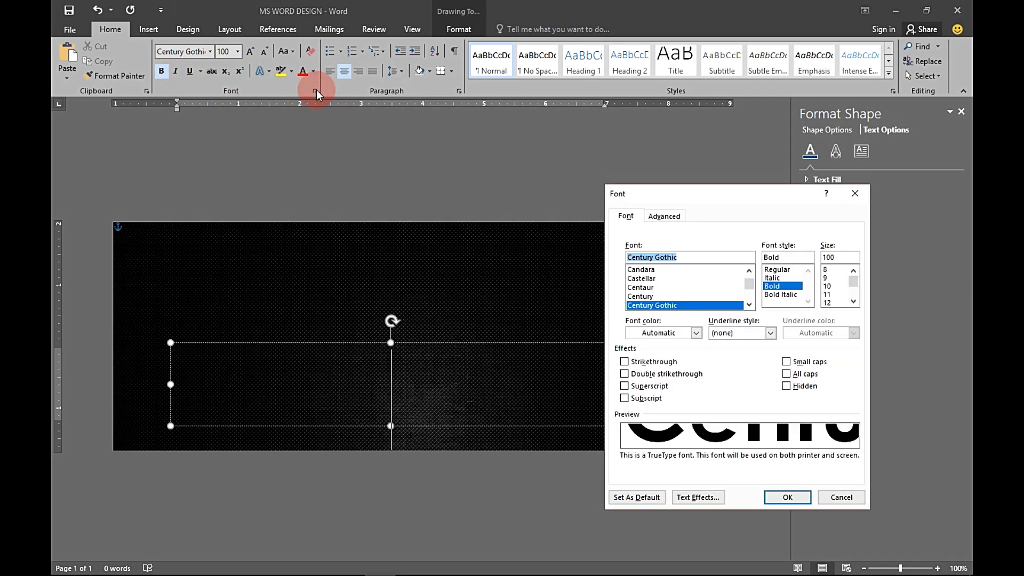
{"action": "left_click", "coordinate": [666, 218]}
{"action": "left_click", "coordinate": [676, 249]}
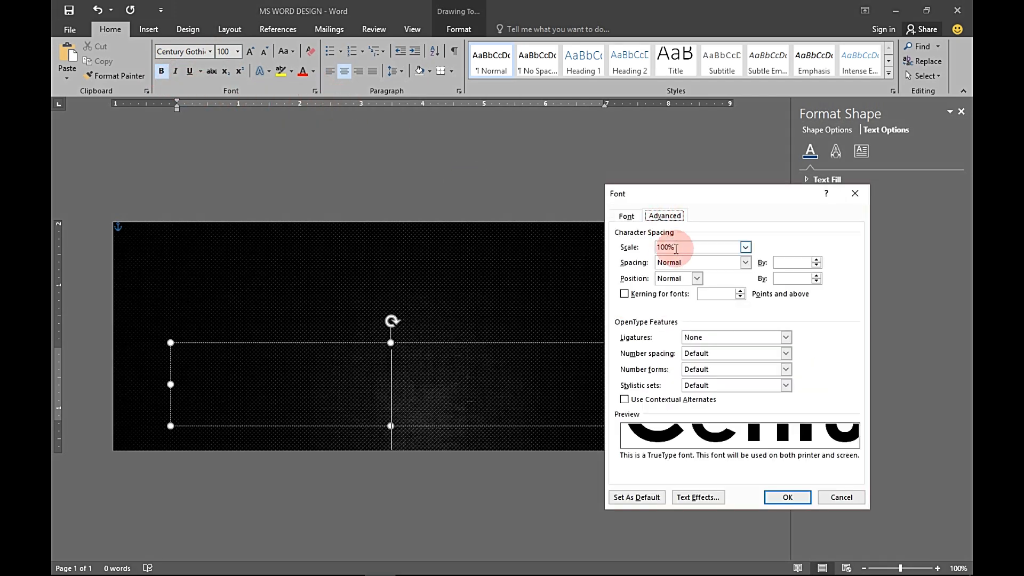
{"action": "left_click_drag", "start_coordinate": [670, 247], "coordinate": [645, 252]}
{"action": "type", "text": "6"}
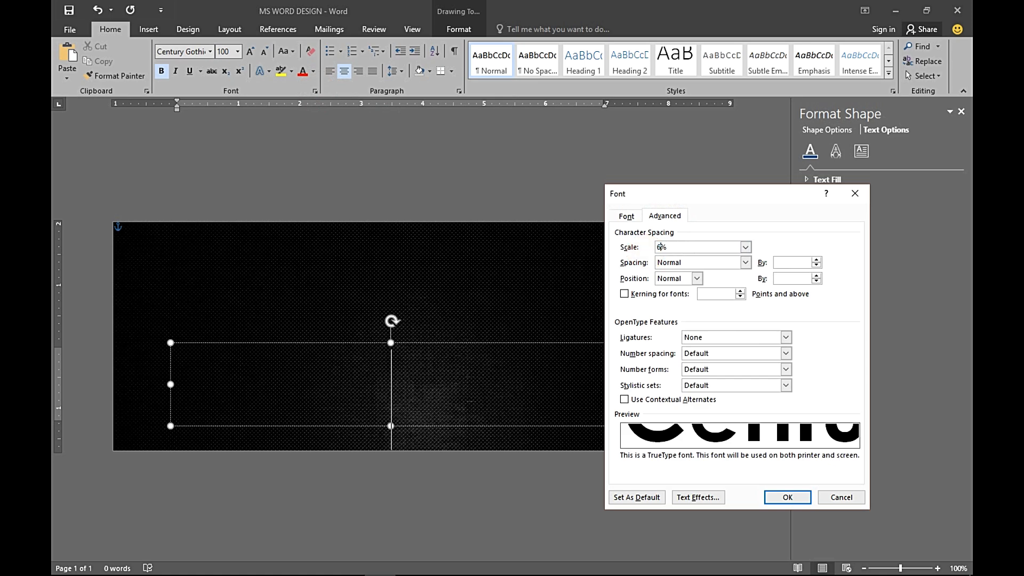
{"action": "type", "text": "5"}
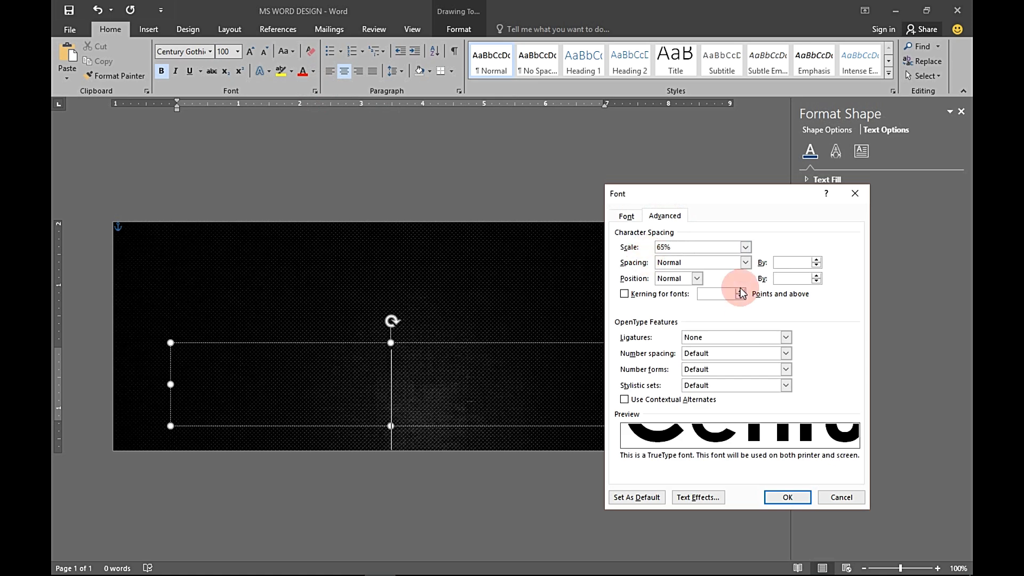
{"action": "left_click", "coordinate": [745, 262]}
{"action": "left_click", "coordinate": [725, 291]}
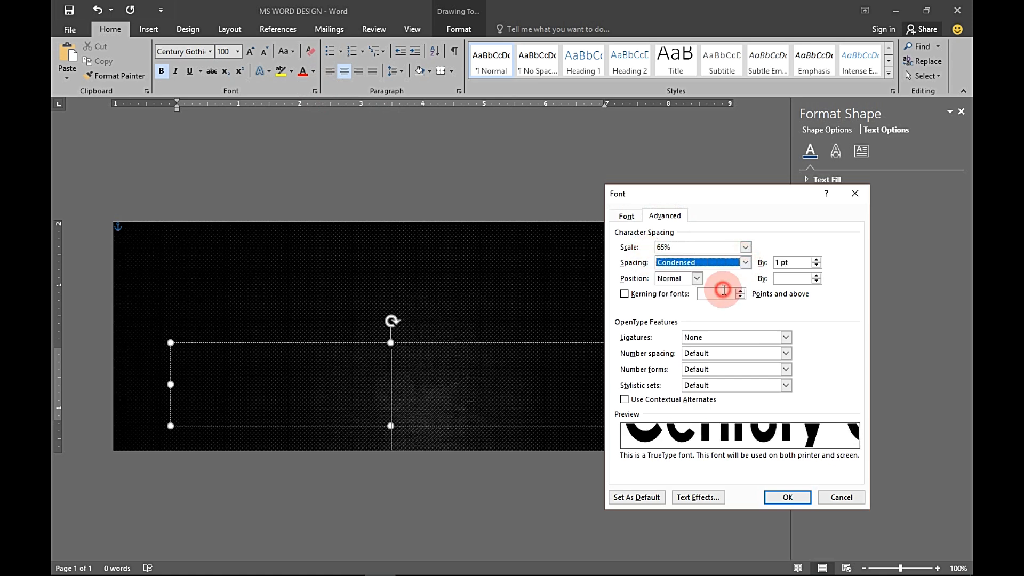
{"action": "left_click", "coordinate": [781, 264]}
{"action": "type", "text": "0"}
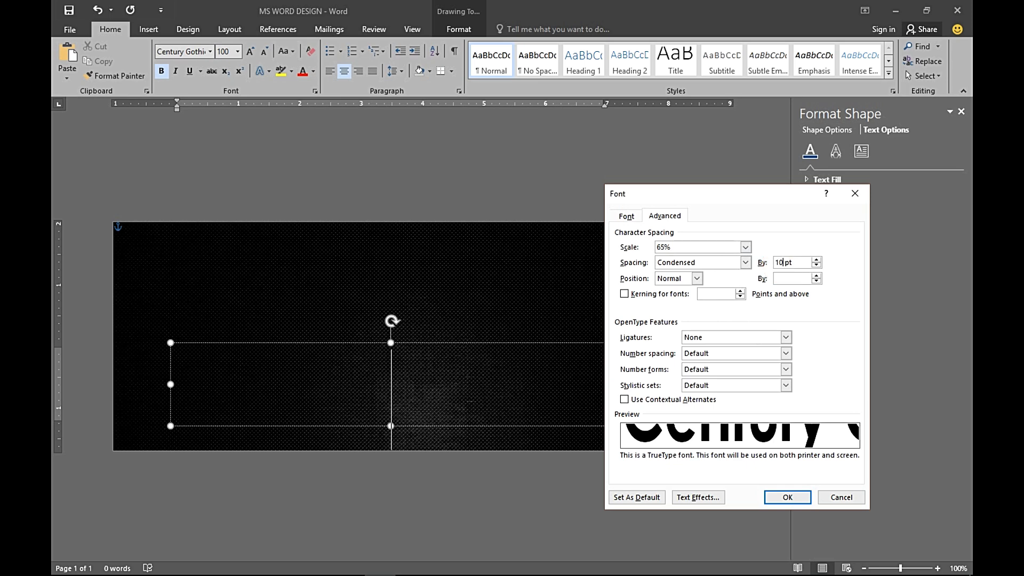
{"action": "left_click", "coordinate": [785, 497]}
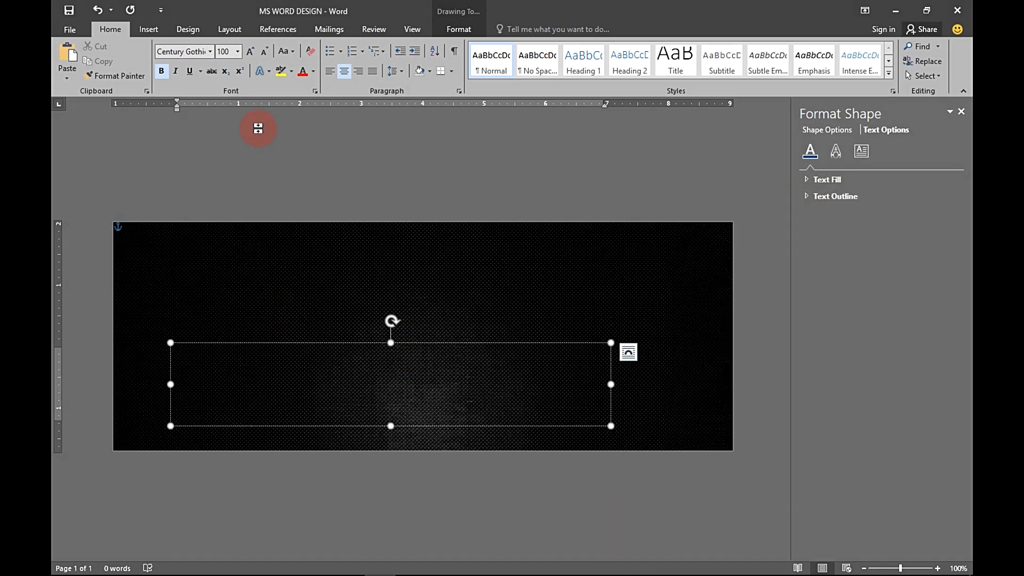
- Set the text box paragraph's spacing after to 0 pt and its line spacing to Multiple at 0.8
{"action": "left_click", "coordinate": [393, 72]}
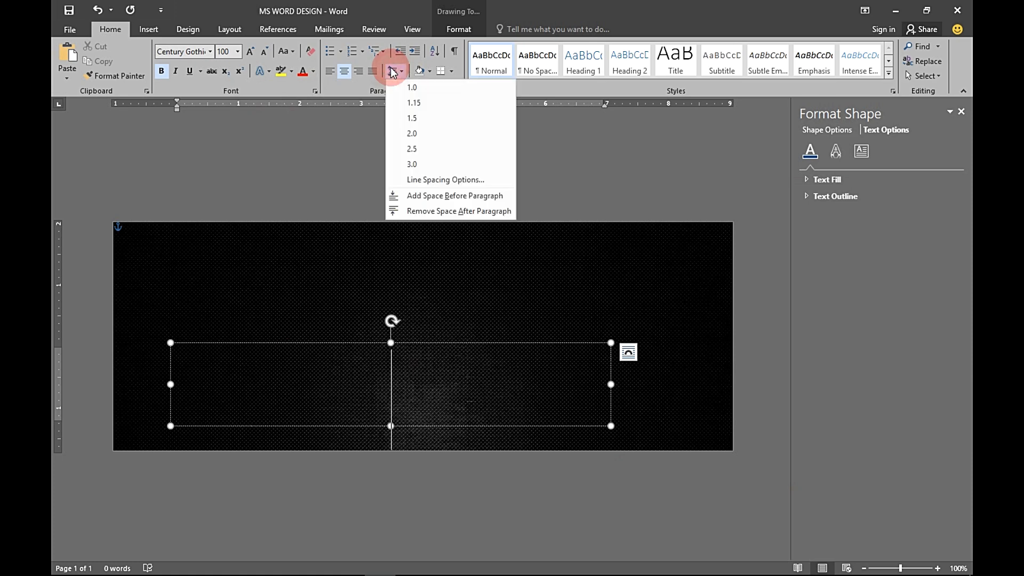
{"action": "left_click", "coordinate": [421, 180]}
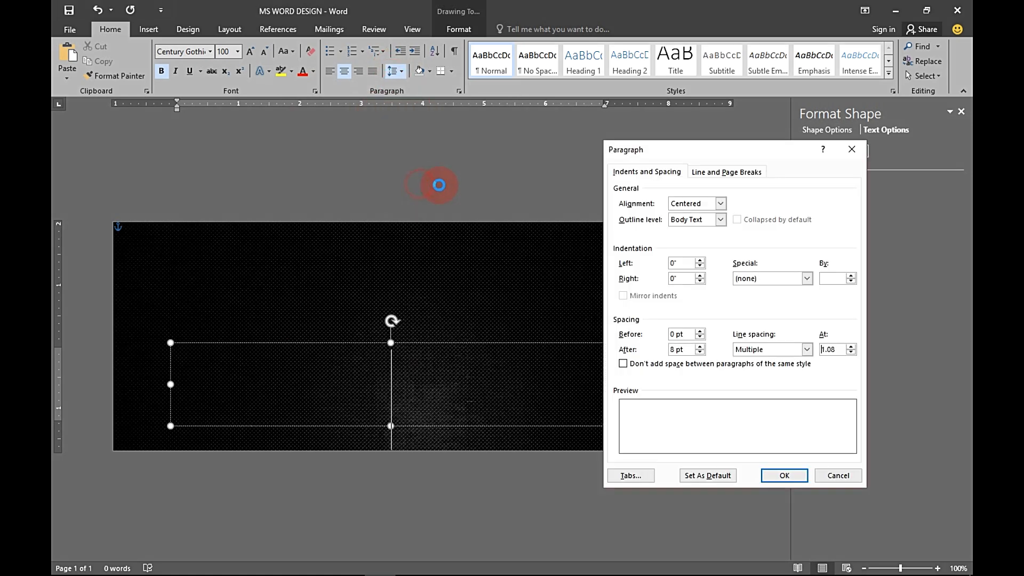
{"action": "left_click", "coordinate": [700, 353]}
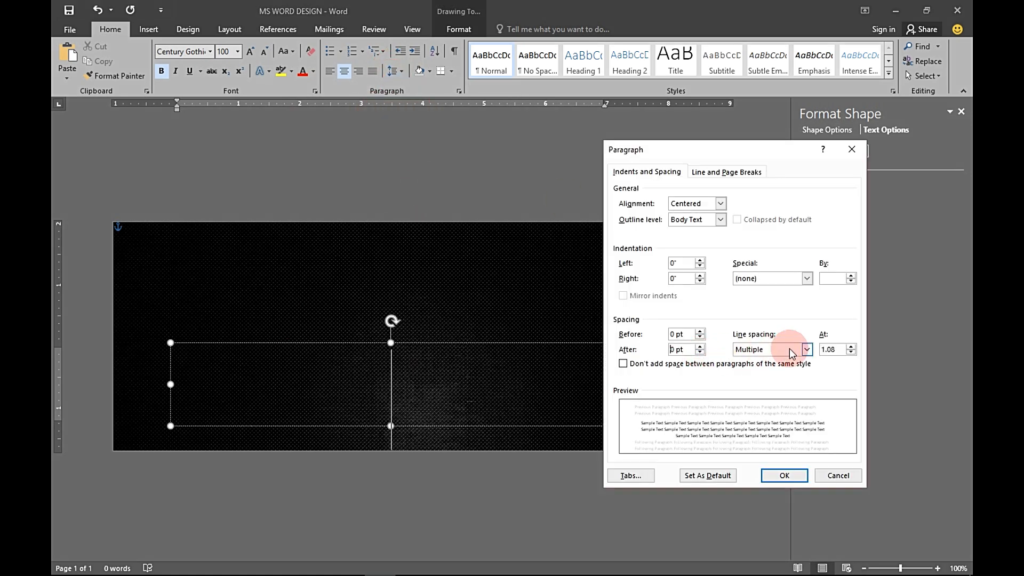
{"action": "left_click", "coordinate": [806, 350]}
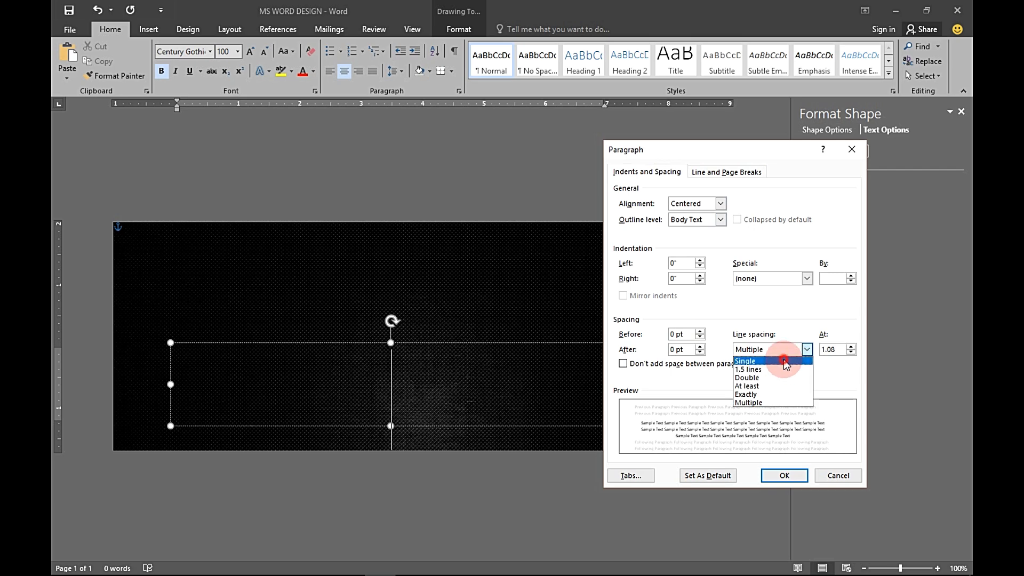
{"action": "left_click", "coordinate": [777, 361]}
{"action": "left_click", "coordinate": [825, 348]}
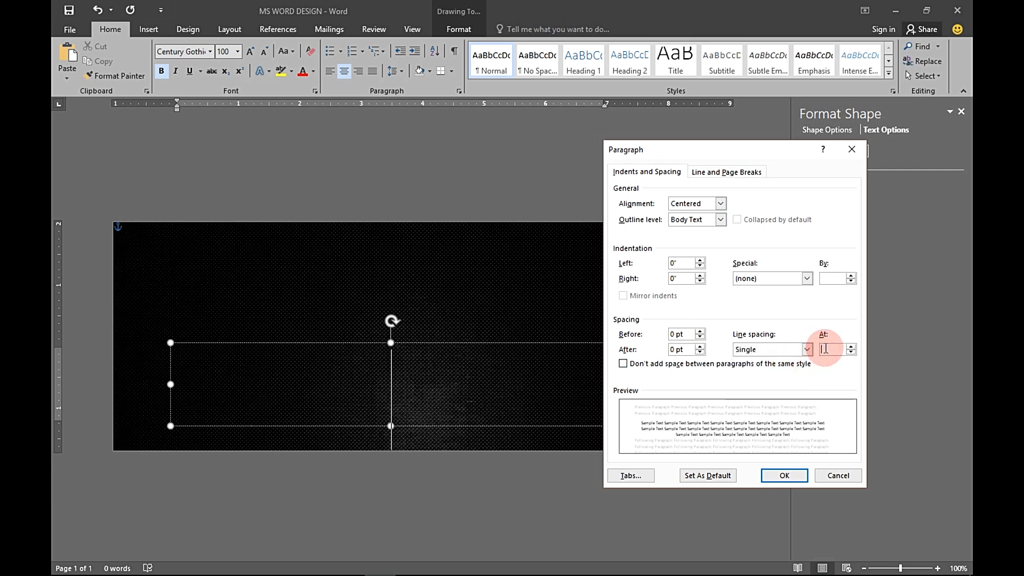
{"action": "type", "text": "0.8"}
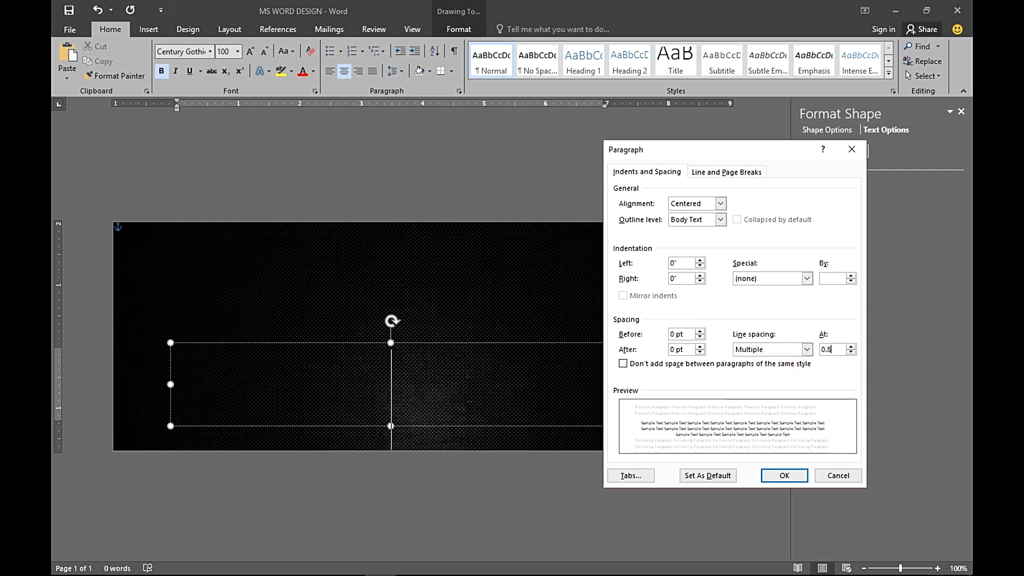
{"action": "left_click", "coordinate": [784, 474]}
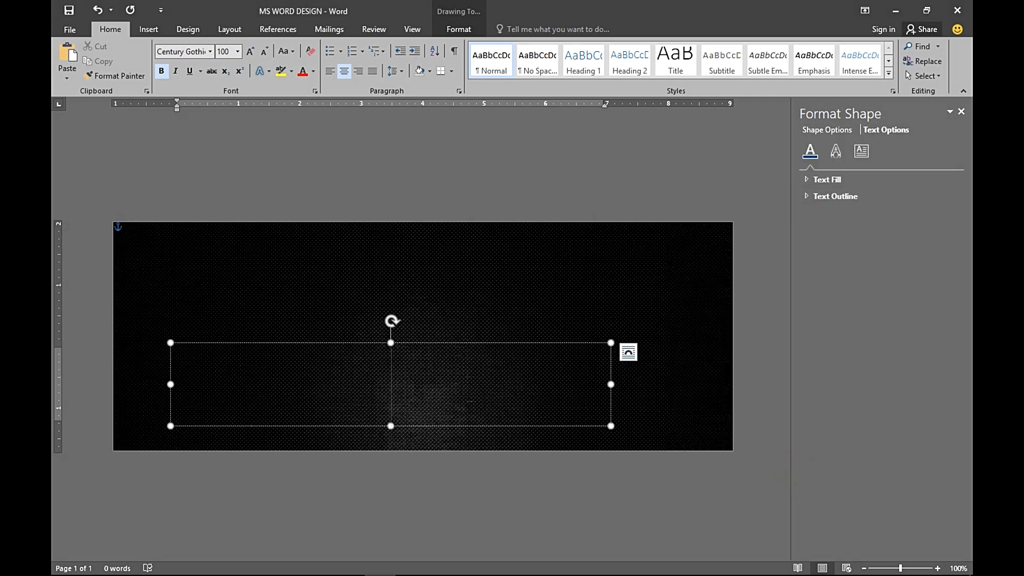
- Enter the text "MS WORD DESIGN" in the text box
{"action": "type", "text": "MS WOR"}
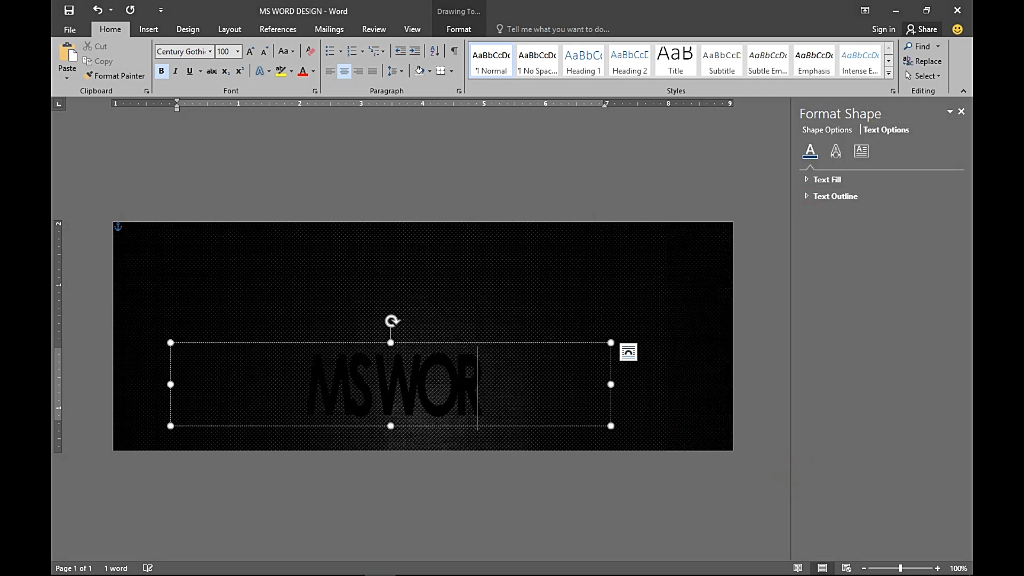
{"action": "type", "text": "D DESIGN"}
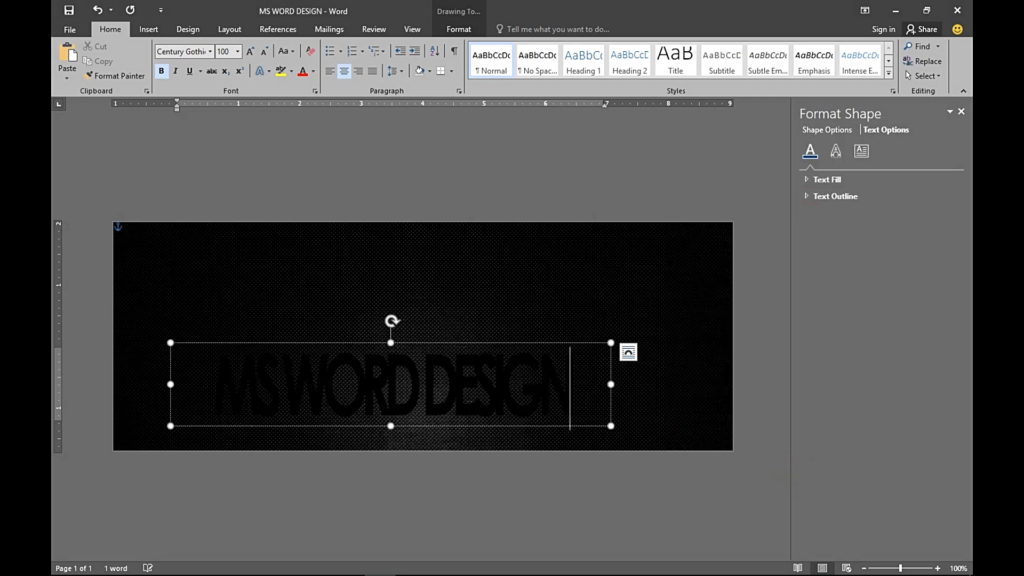
- Give the "MS WORD DESIGN" text an Offset Diagonal Bottom Left outer shadow and choose the shadow colour
{"action": "left_click", "coordinate": [836, 154]}
{"action": "left_click", "coordinate": [806, 179]}
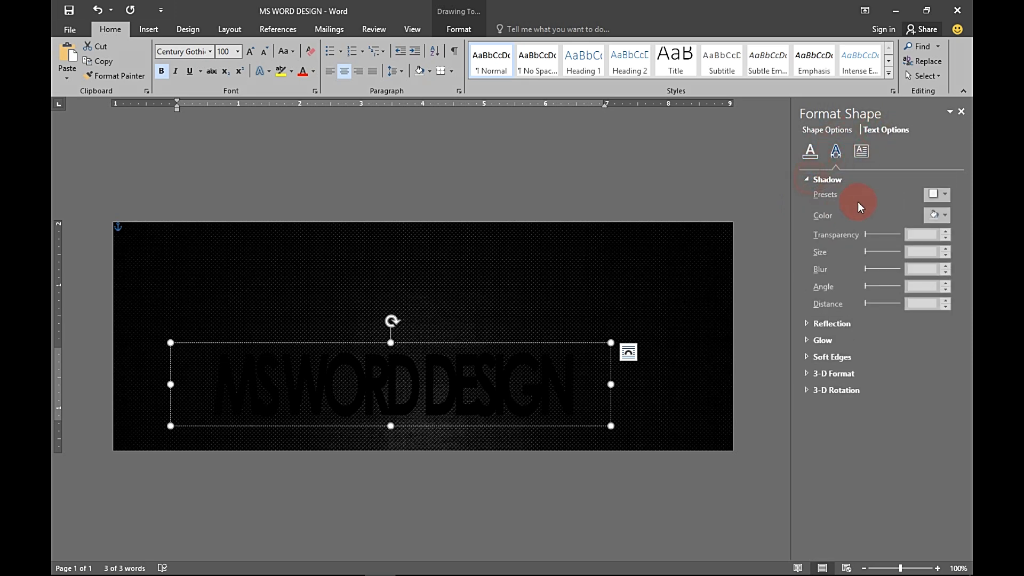
{"action": "left_click", "coordinate": [936, 196]}
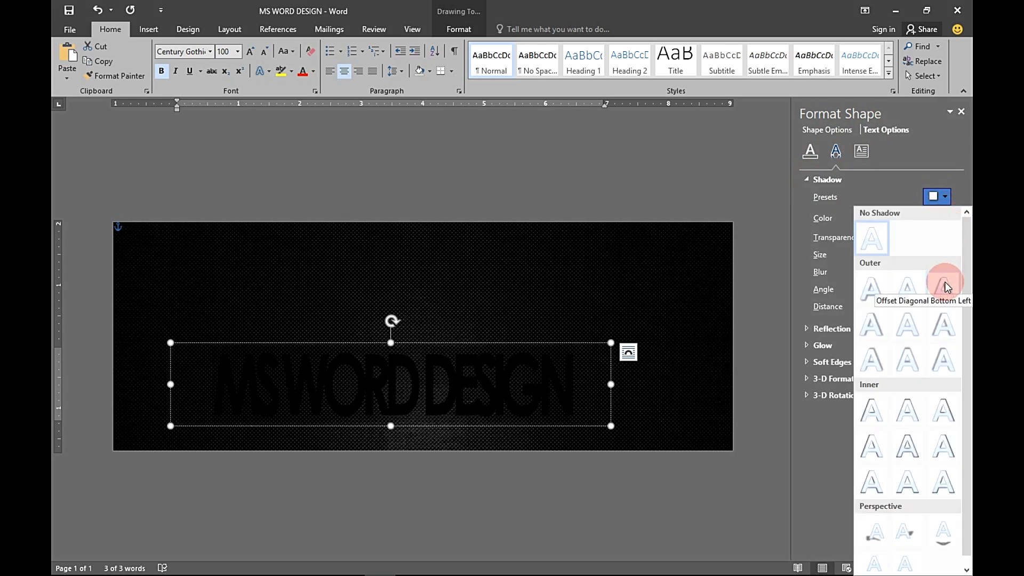
{"action": "left_click", "coordinate": [944, 287]}
{"action": "left_click", "coordinate": [945, 217]}
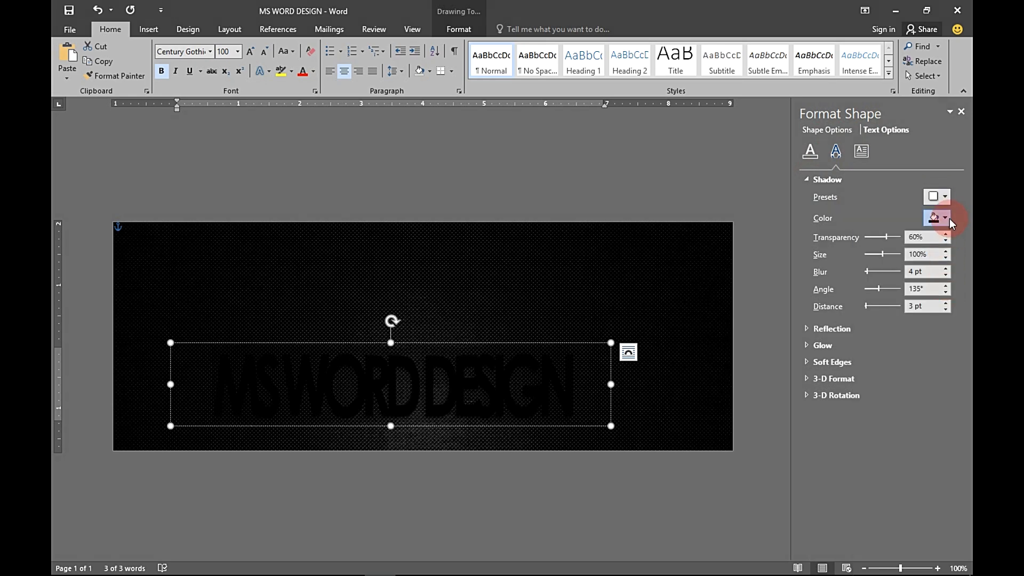
{"action": "left_click", "coordinate": [913, 247]}
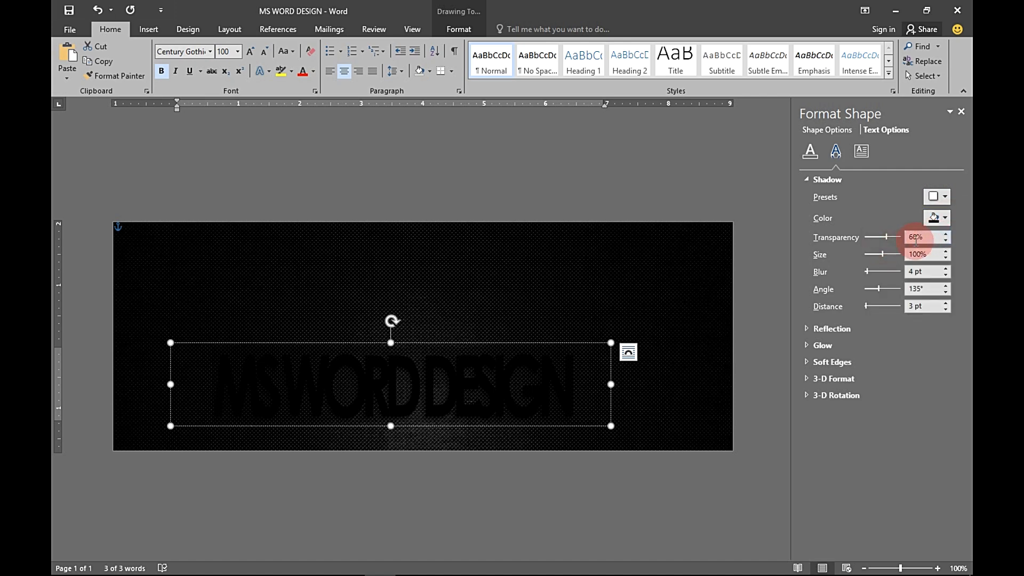
- Set the text shadow's transparency to 25%, its distance to 5 pt and its blur to 0 pt
{"action": "double_click", "coordinate": [912, 240]}
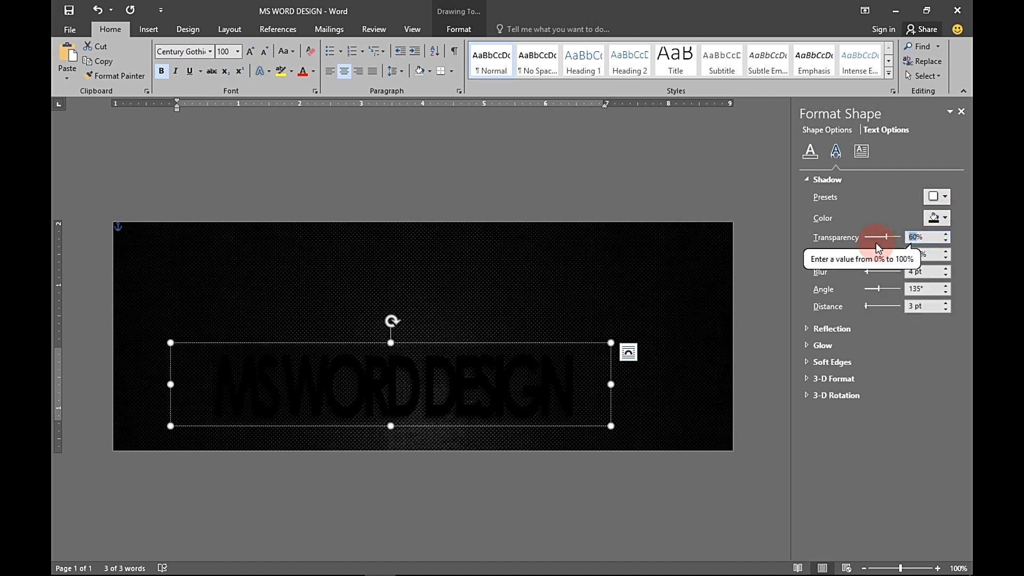
{"action": "type", "text": "25"}
{"action": "key", "text": "Return"}
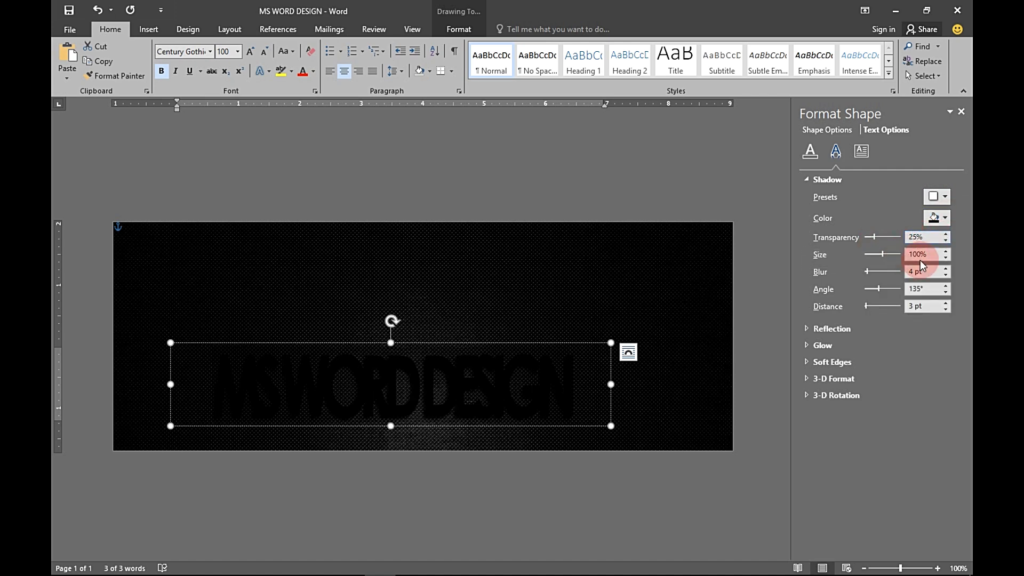
{"action": "left_click", "coordinate": [945, 269]}
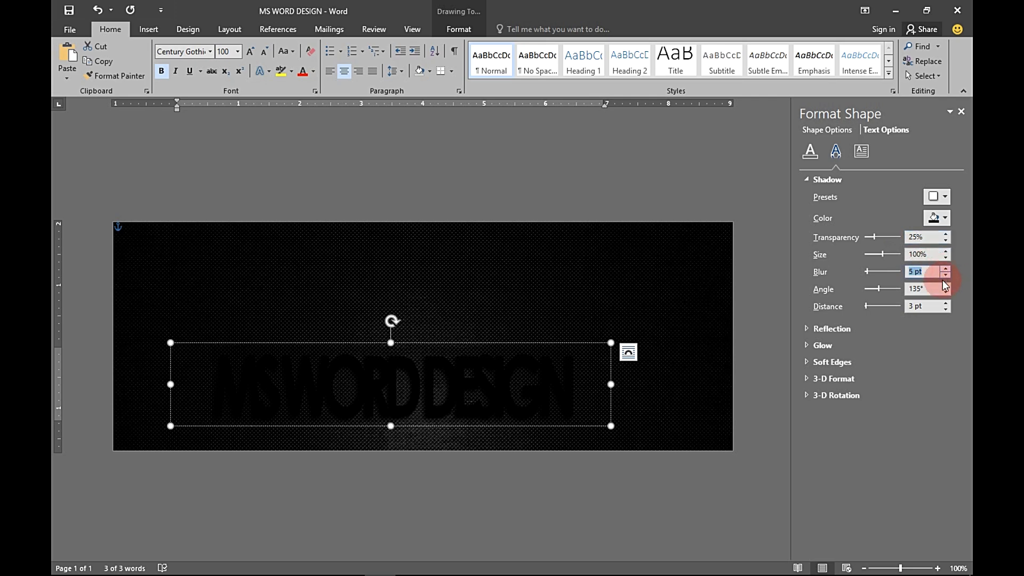
{"action": "left_click", "coordinate": [944, 302]}
{"action": "left_click", "coordinate": [944, 302]}
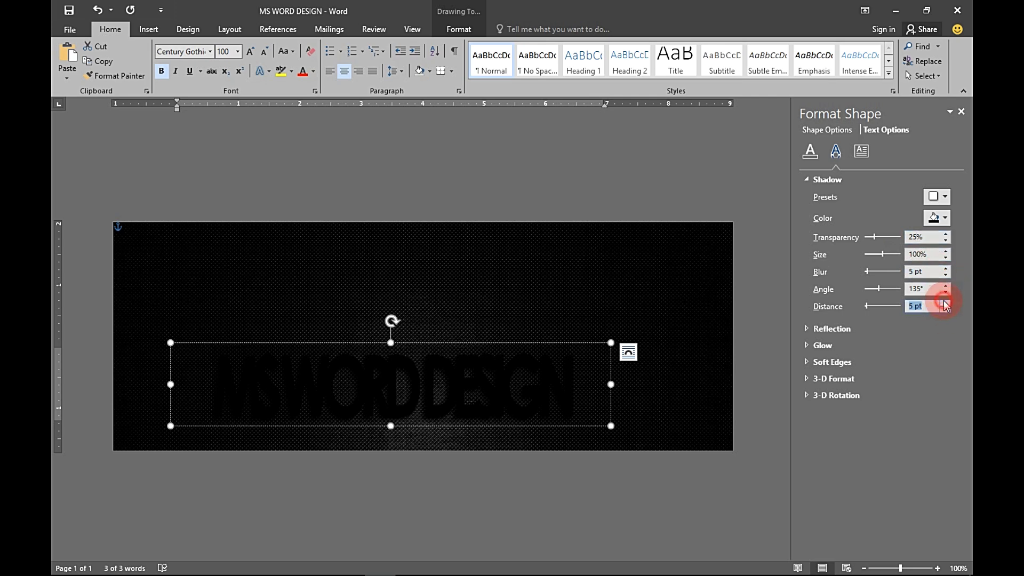
{"action": "left_click", "coordinate": [943, 275]}
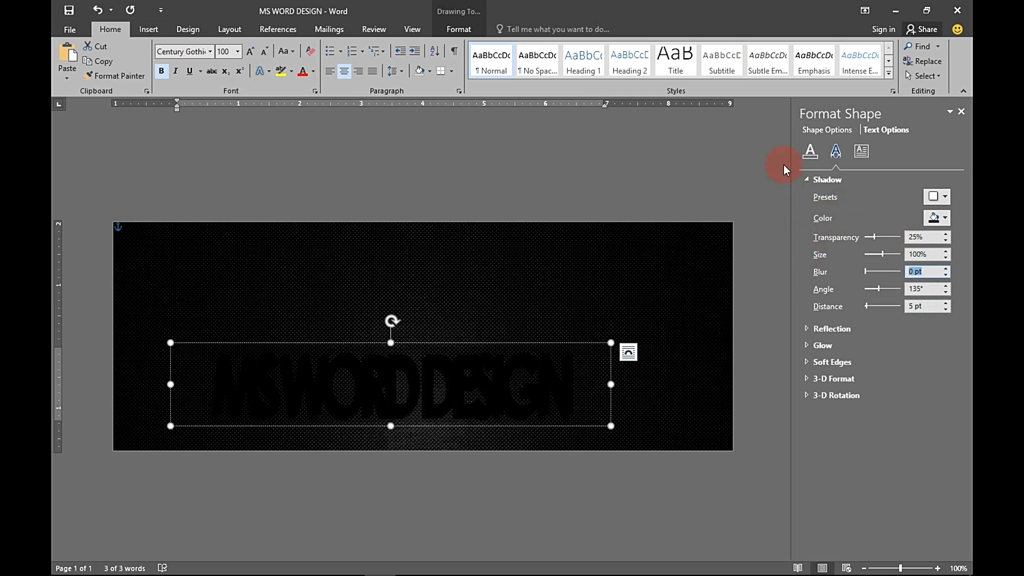
- Apply a Circle top bevel to the text and reduce the bevel's width to 0 pt
{"action": "left_click", "coordinate": [803, 180]}
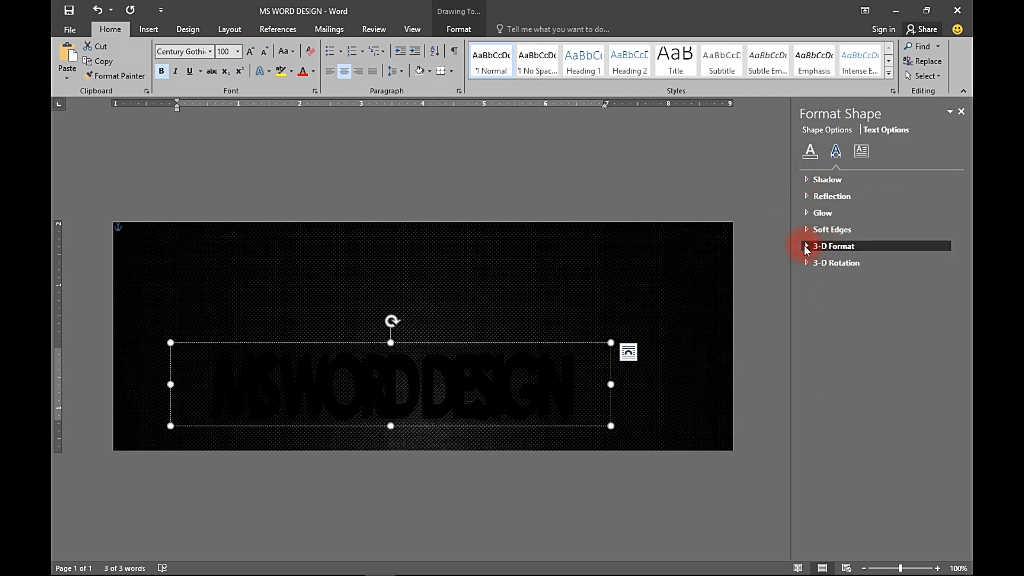
{"action": "left_click", "coordinate": [805, 247]}
{"action": "left_click", "coordinate": [852, 277]}
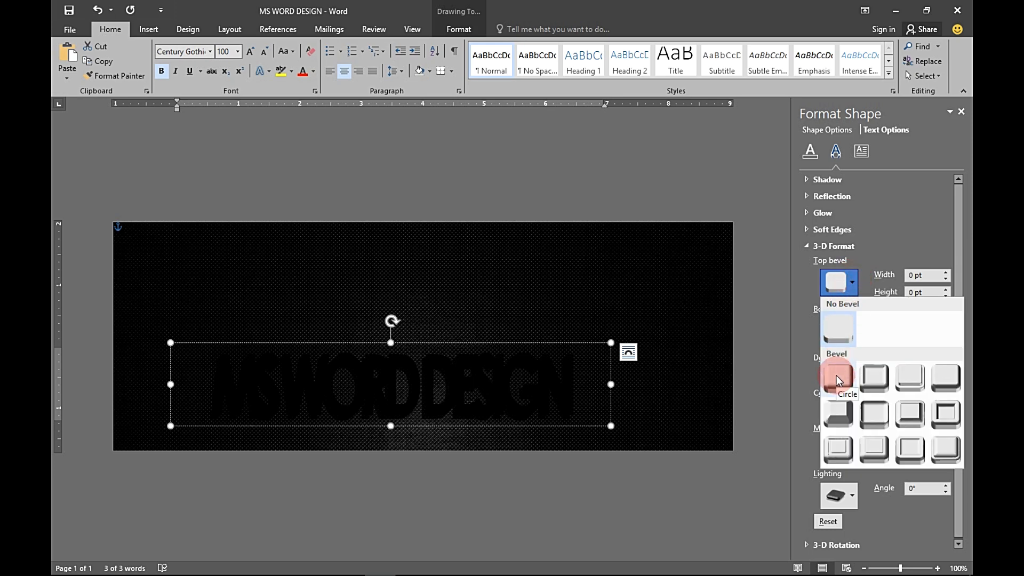
{"action": "left_click", "coordinate": [836, 379]}
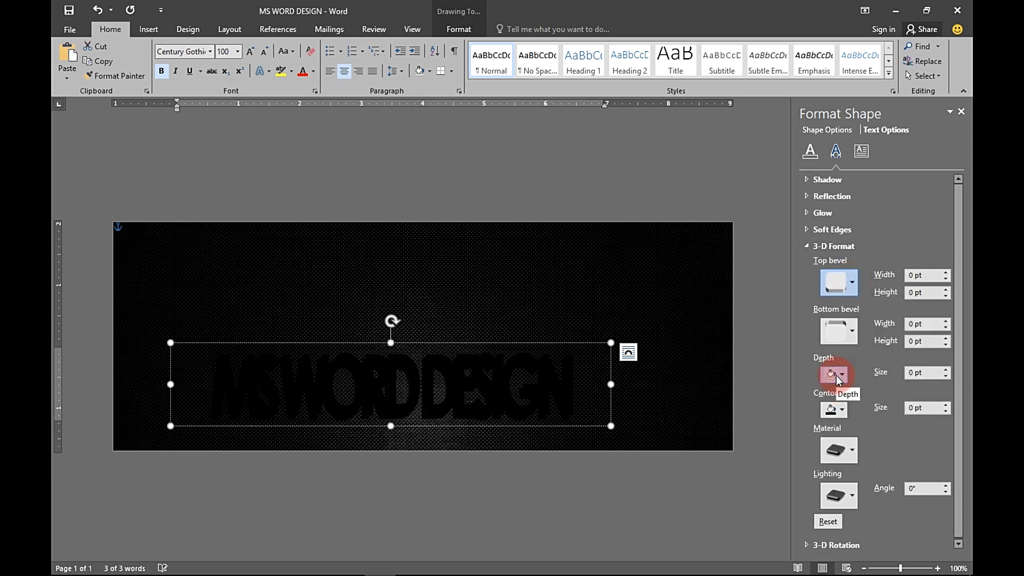
{"action": "left_click", "coordinate": [945, 279]}
{"action": "left_click", "coordinate": [945, 279]}
{"action": "left_click", "coordinate": [945, 280]}
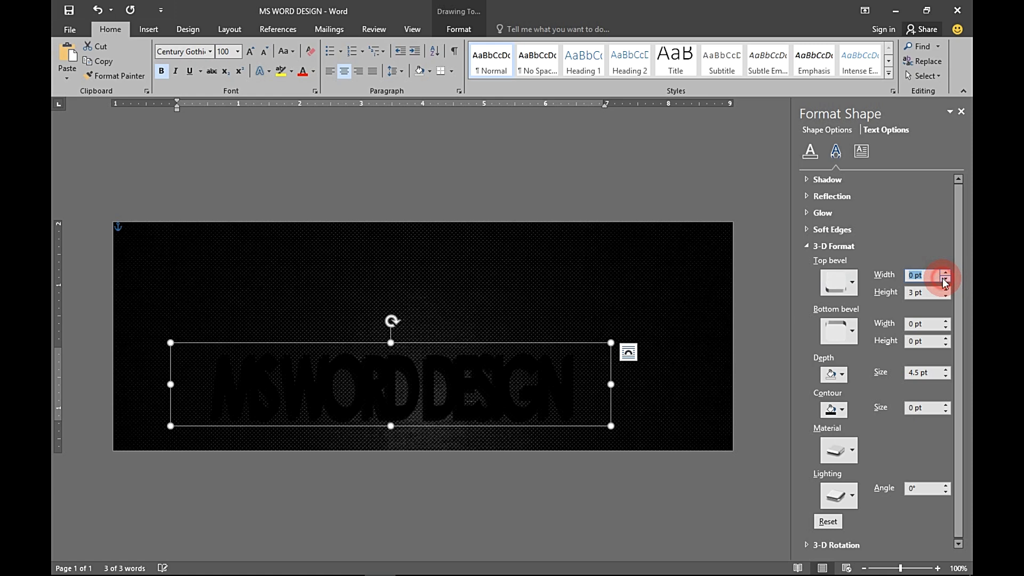
- Set the text's top bevel height to 2.5 pt and keep the bottom bevel at No Bevel
{"action": "left_click", "coordinate": [913, 293]}
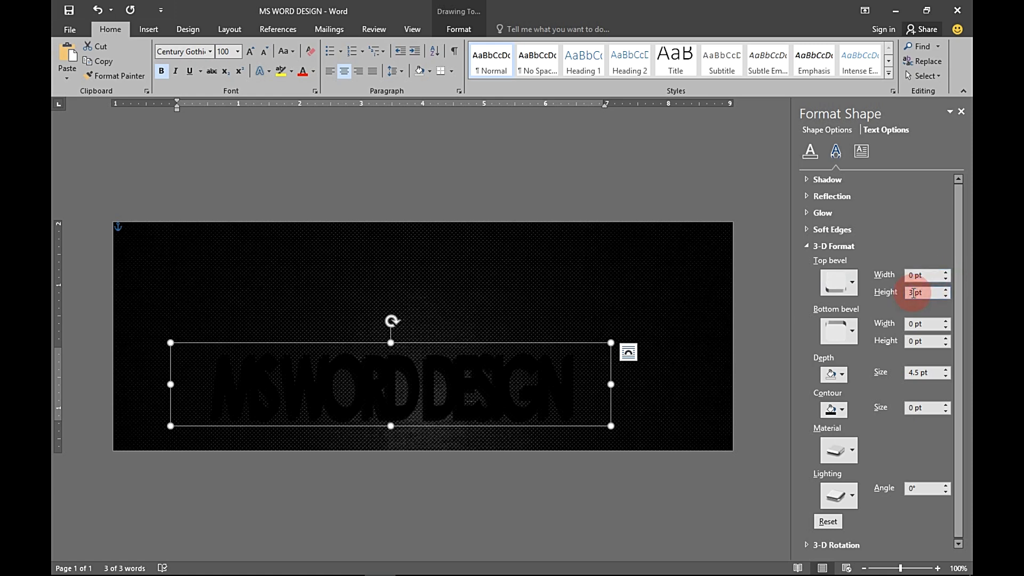
{"action": "left_click", "coordinate": [946, 295]}
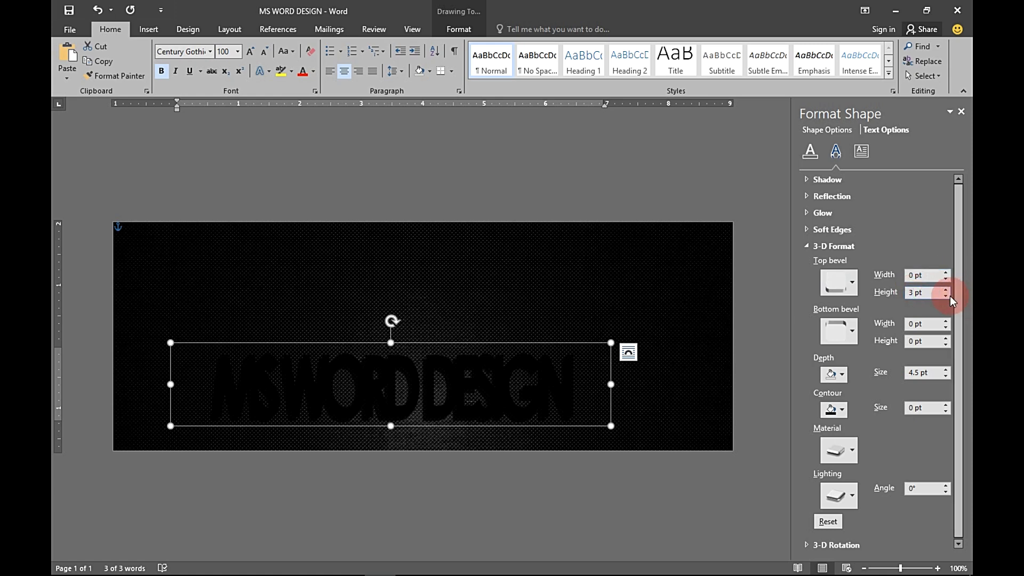
{"action": "left_click", "coordinate": [842, 336]}
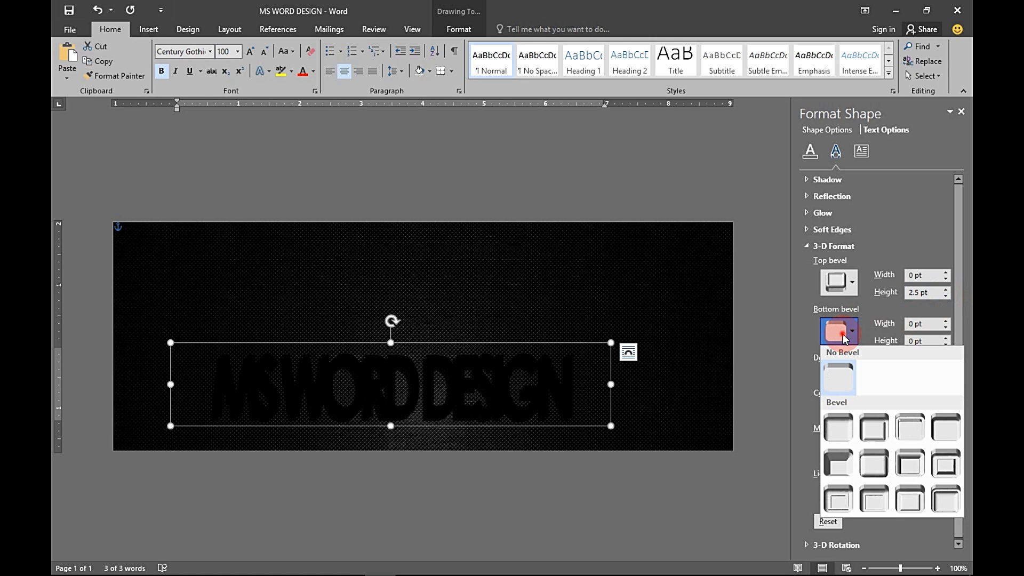
{"action": "left_click", "coordinate": [843, 350]}
- Set the text's 3-D depth colour to the custom RGB value 153, 51, 255
{"action": "left_click", "coordinate": [837, 375]}
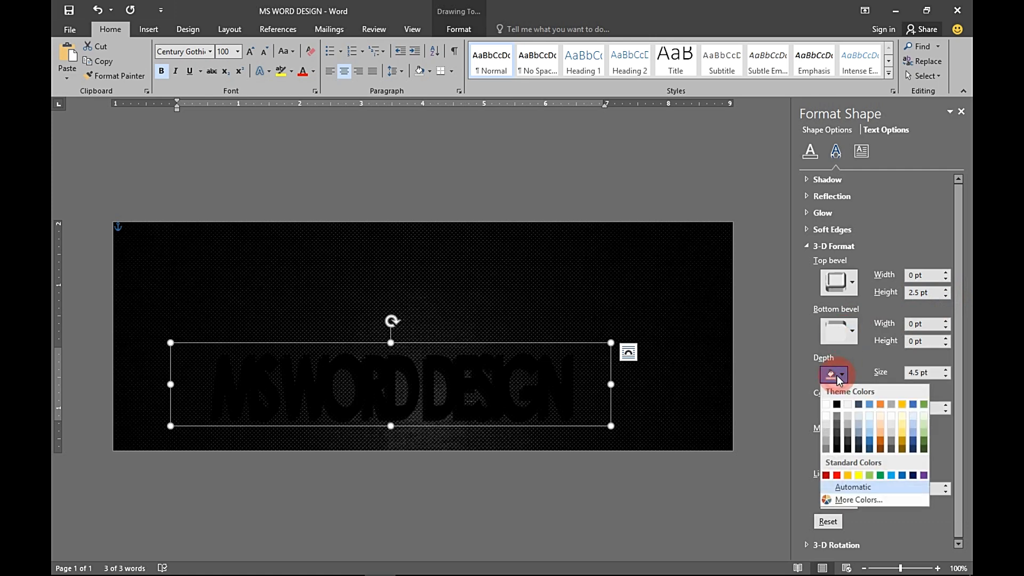
{"action": "left_click", "coordinate": [853, 499]}
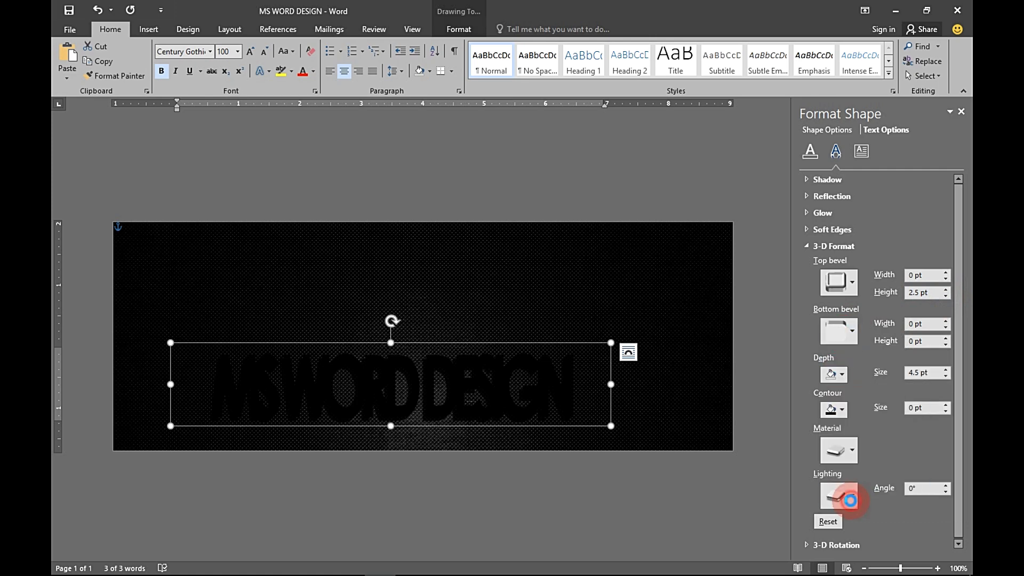
{"action": "left_click", "coordinate": [645, 242]}
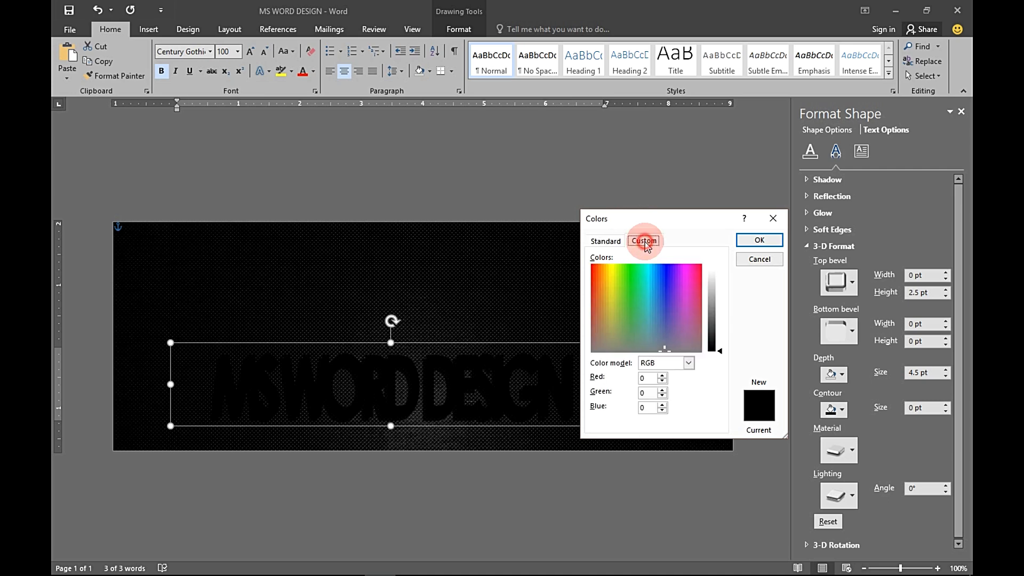
{"action": "left_click", "coordinate": [646, 378]}
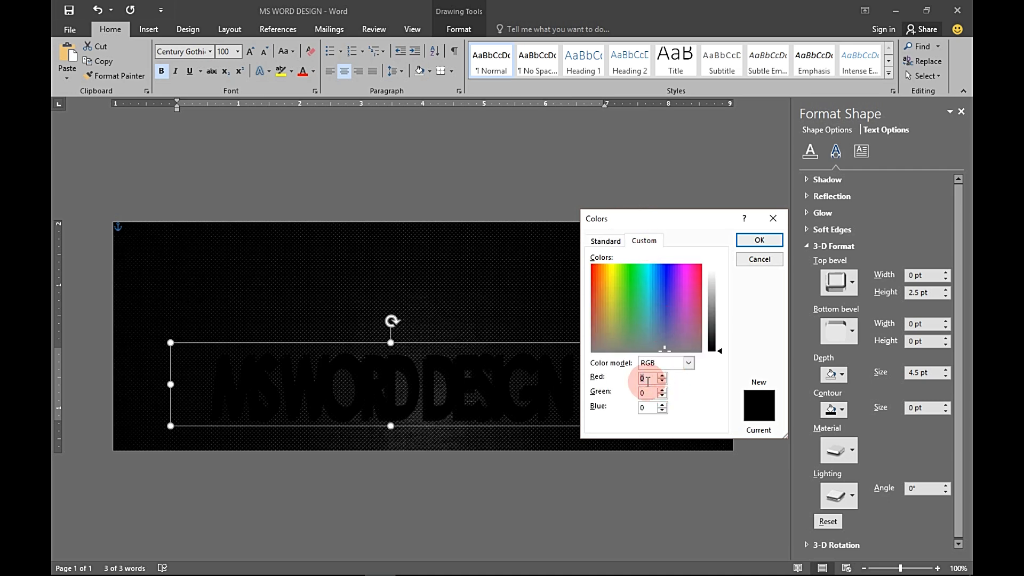
{"action": "type", "text": "153"}
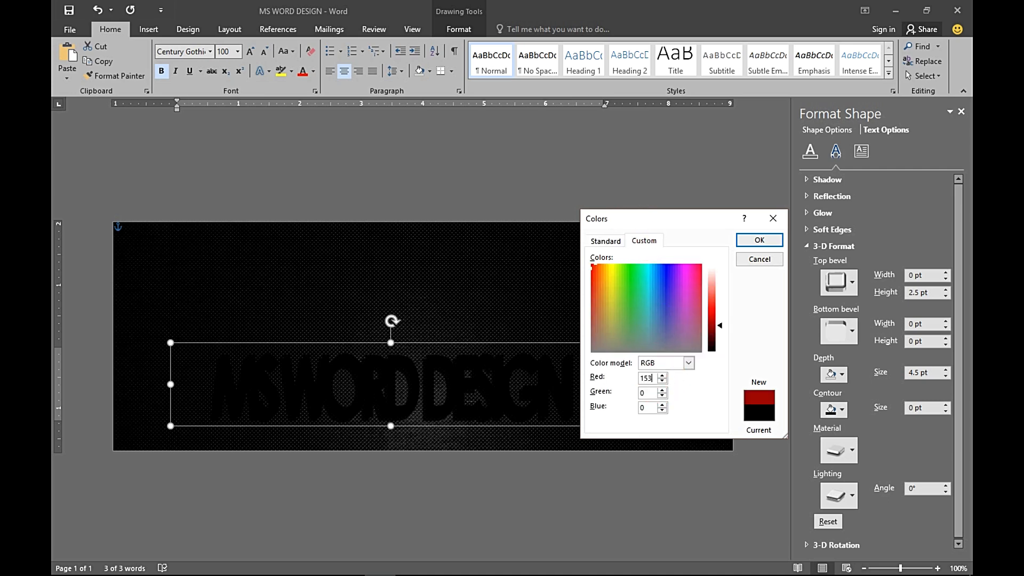
{"action": "left_click", "coordinate": [650, 393]}
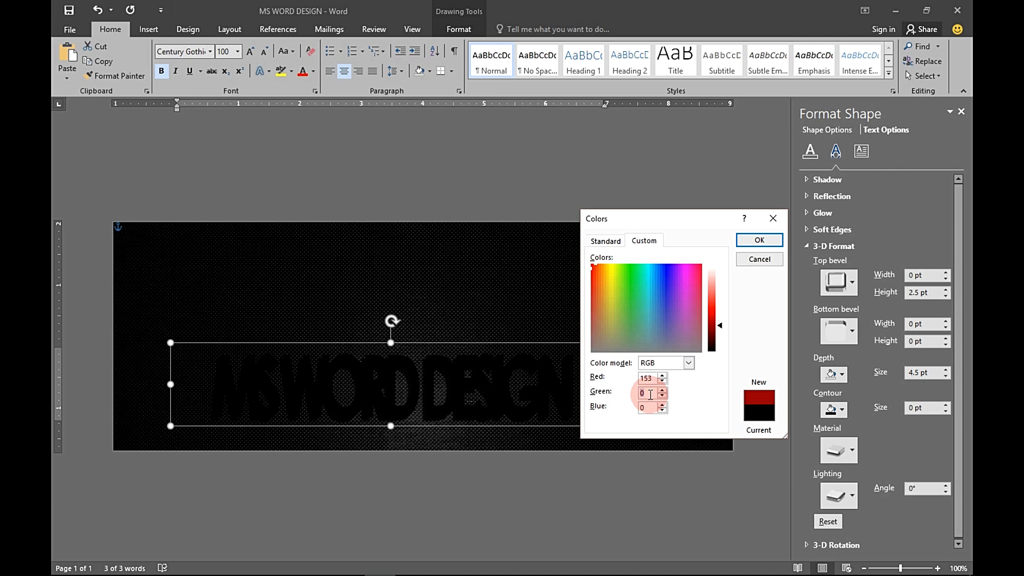
{"action": "type", "text": "51"}
{"action": "left_click", "coordinate": [647, 407]}
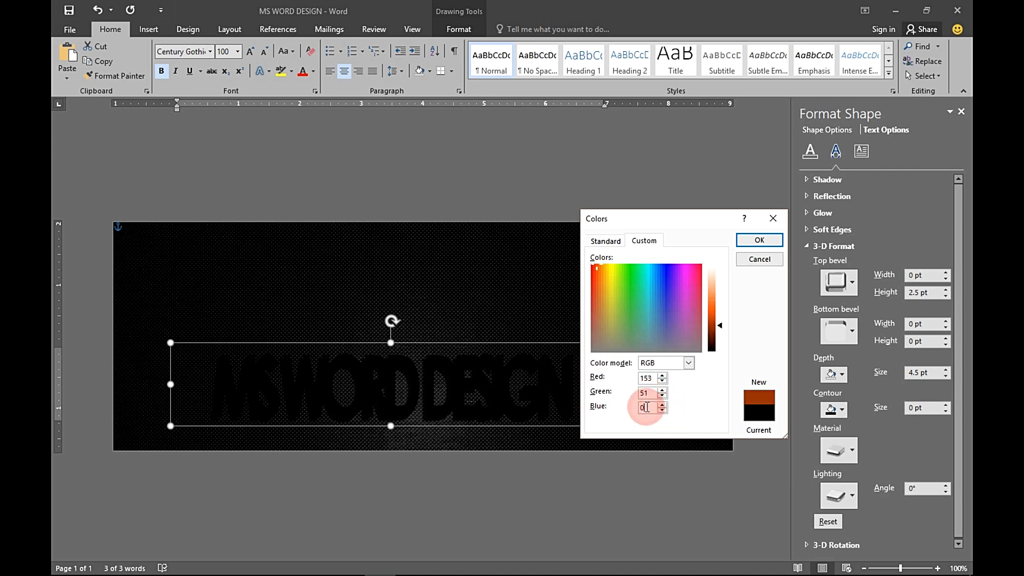
{"action": "type", "text": "255"}
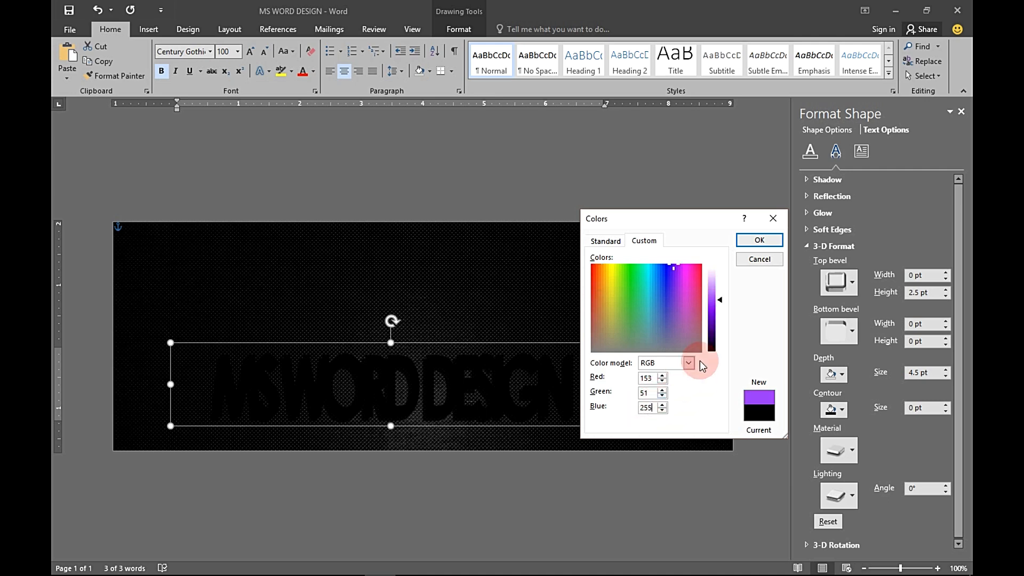
{"action": "left_click", "coordinate": [741, 243]}
- Set the text's 3-D depth to 50 pt with Warm Matte material and Balance lighting
{"action": "left_click", "coordinate": [915, 372]}
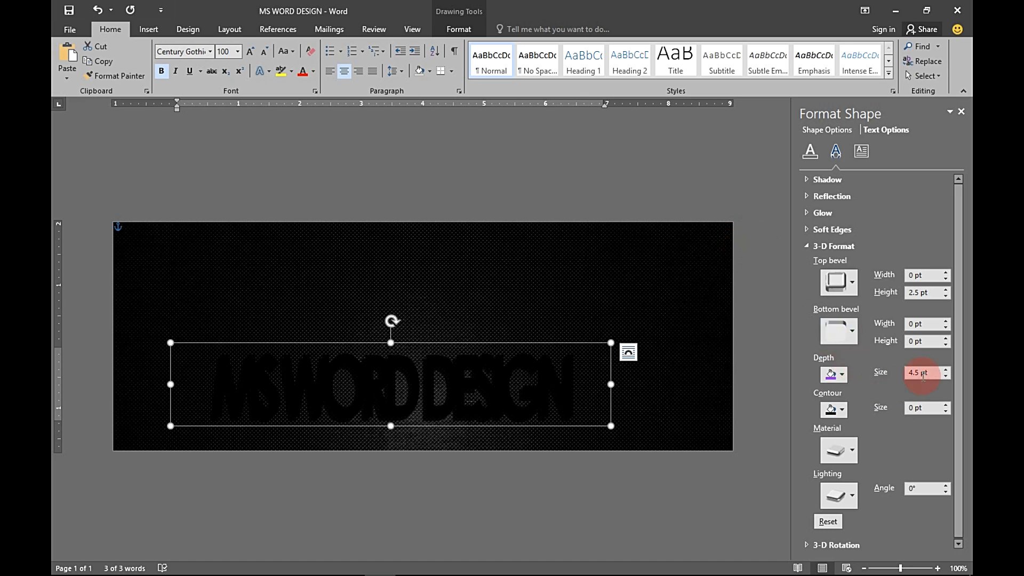
{"action": "type", "text": "30"}
{"action": "left_click", "coordinate": [844, 443]}
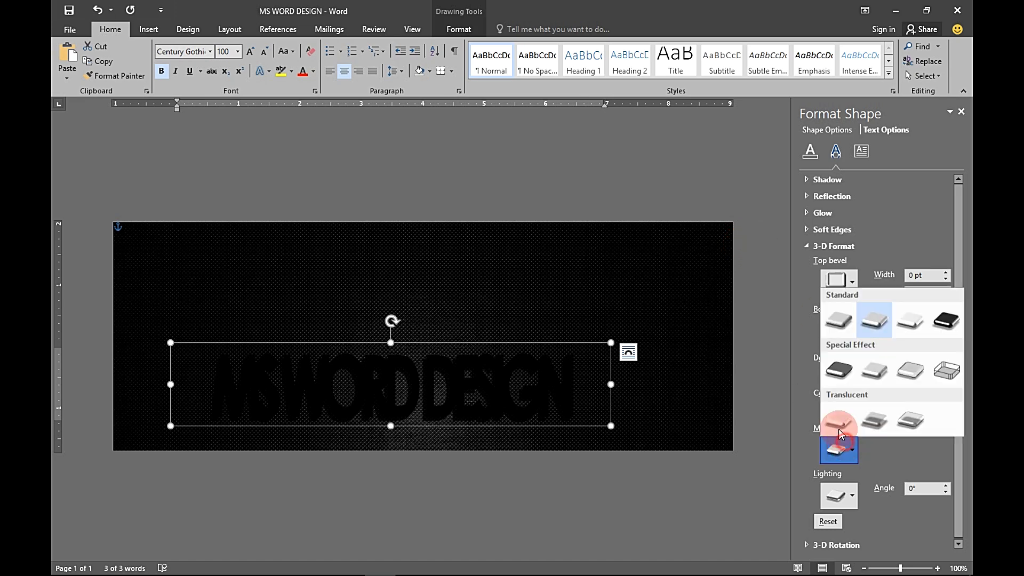
{"action": "left_click", "coordinate": [865, 323]}
{"action": "left_click", "coordinate": [843, 489]}
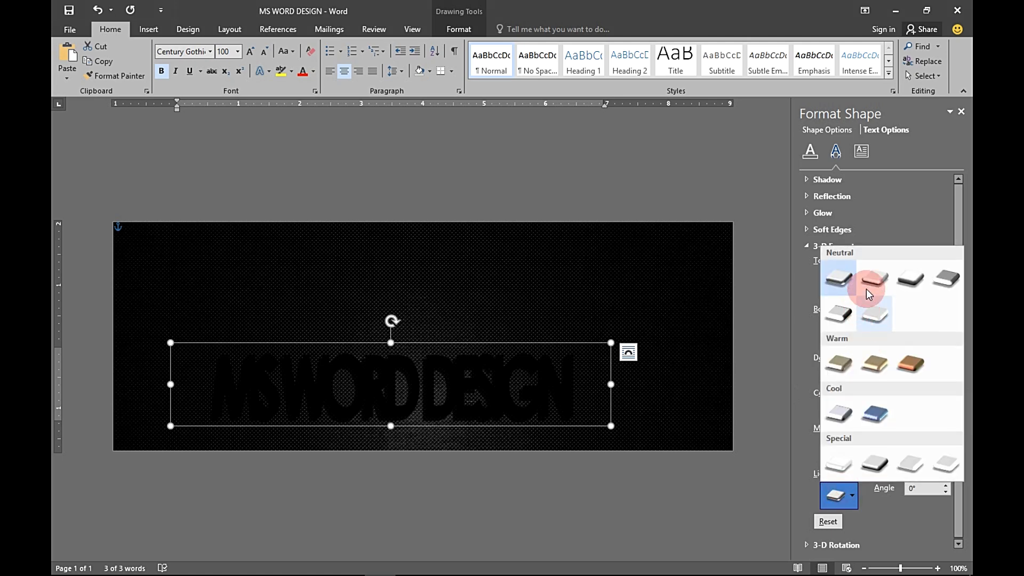
{"action": "left_click", "coordinate": [870, 277]}
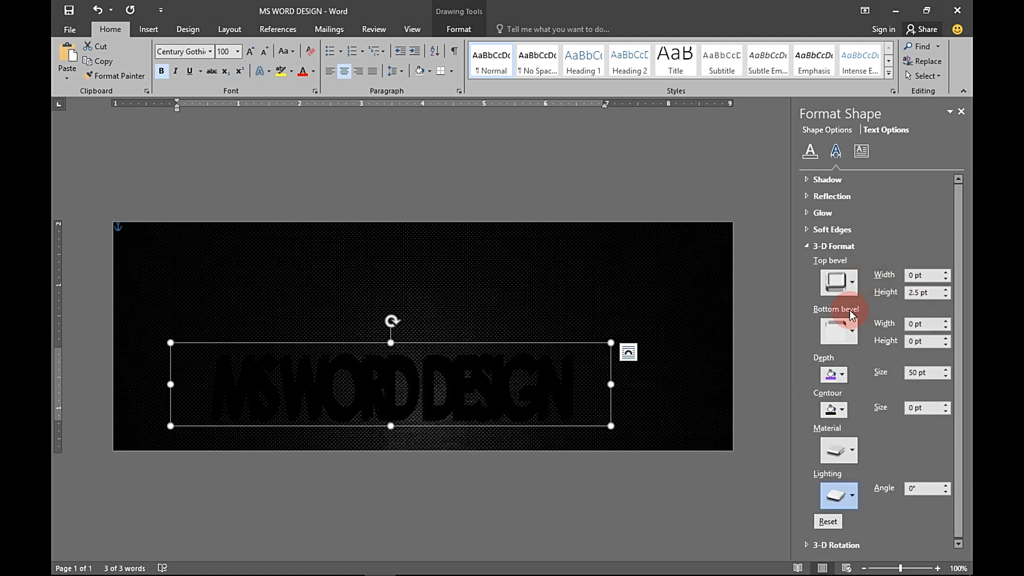
- Apply the Oblique Bottom Left 3-D rotation preset to the "MS WORD DESIGN" text
{"action": "left_click", "coordinate": [807, 247]}
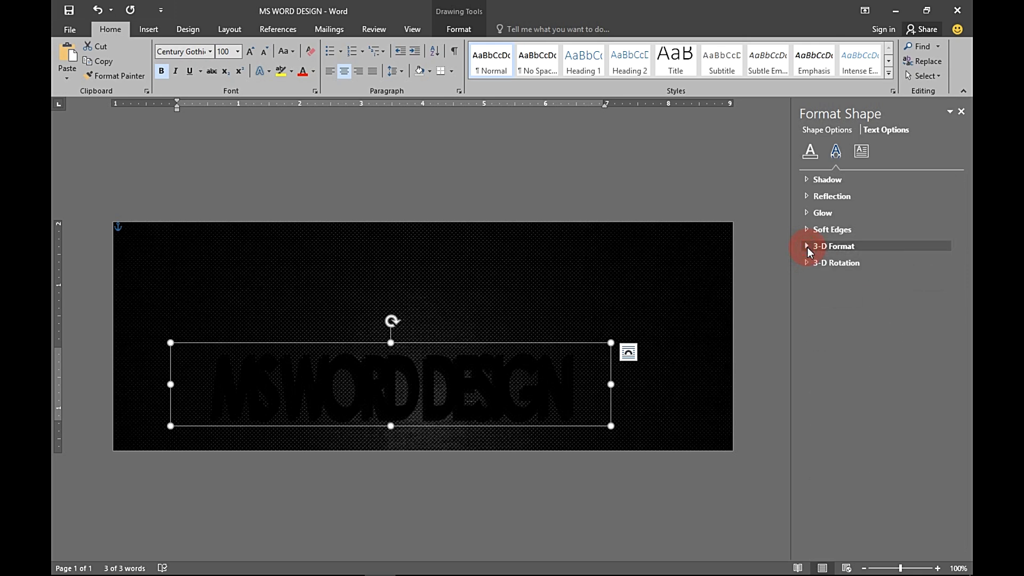
{"action": "left_click", "coordinate": [807, 264]}
{"action": "left_click", "coordinate": [926, 287]}
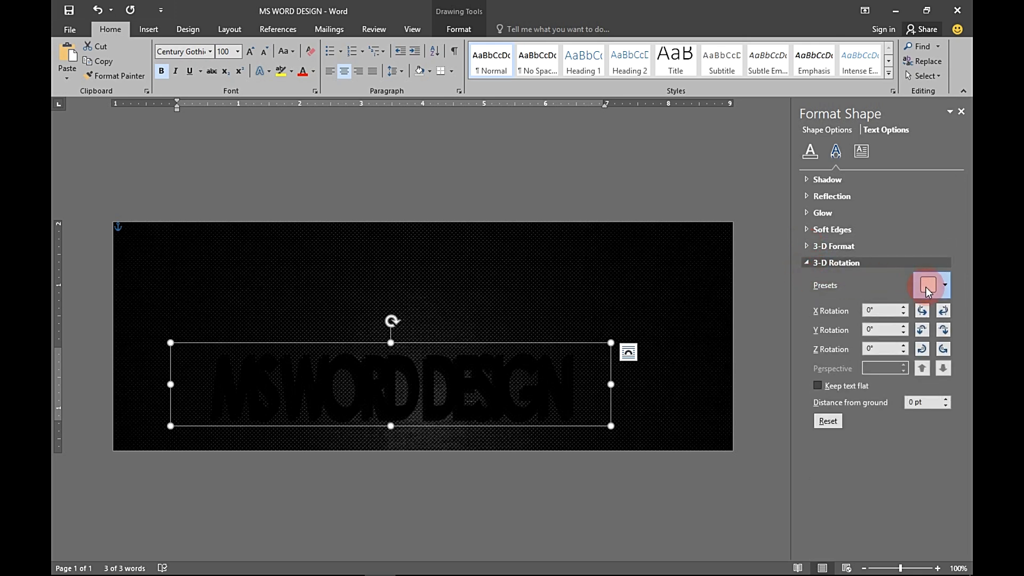
{"action": "scroll", "coordinate": [903, 471], "scroll_direction": "down", "scroll_amount": 2}
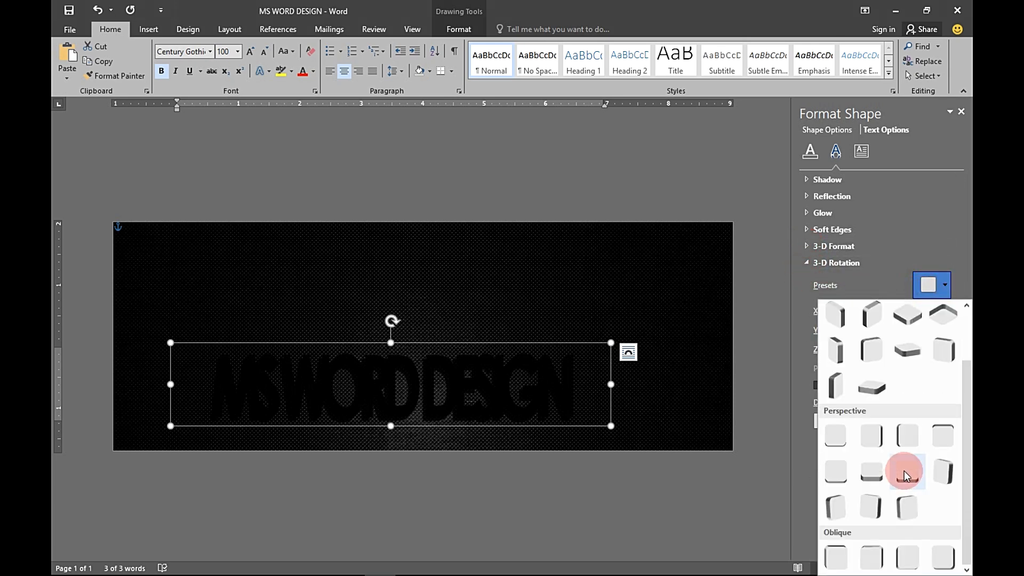
{"action": "left_click", "coordinate": [904, 543]}
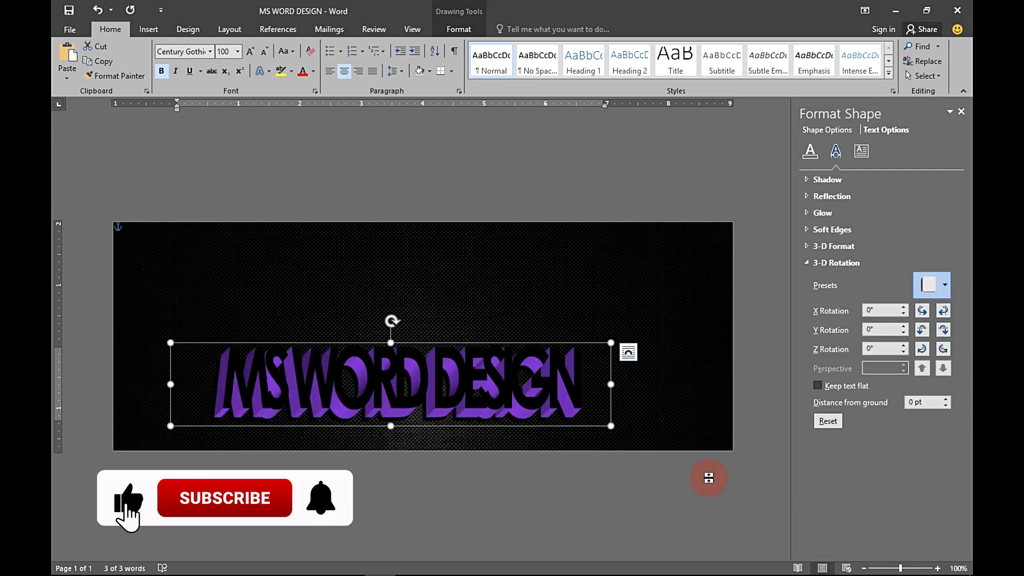
- Change the font colour of all the "MS WORD DESIGN" text to the recent custom purple
{"action": "left_click", "coordinate": [524, 380]}
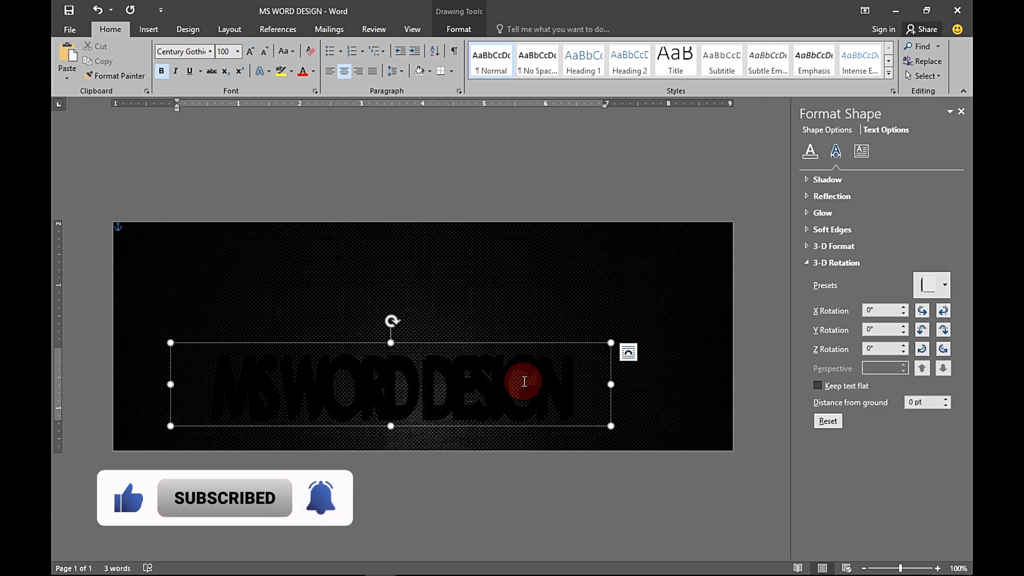
{"action": "key", "text": "ctrl+a"}
{"action": "left_click", "coordinate": [313, 72]}
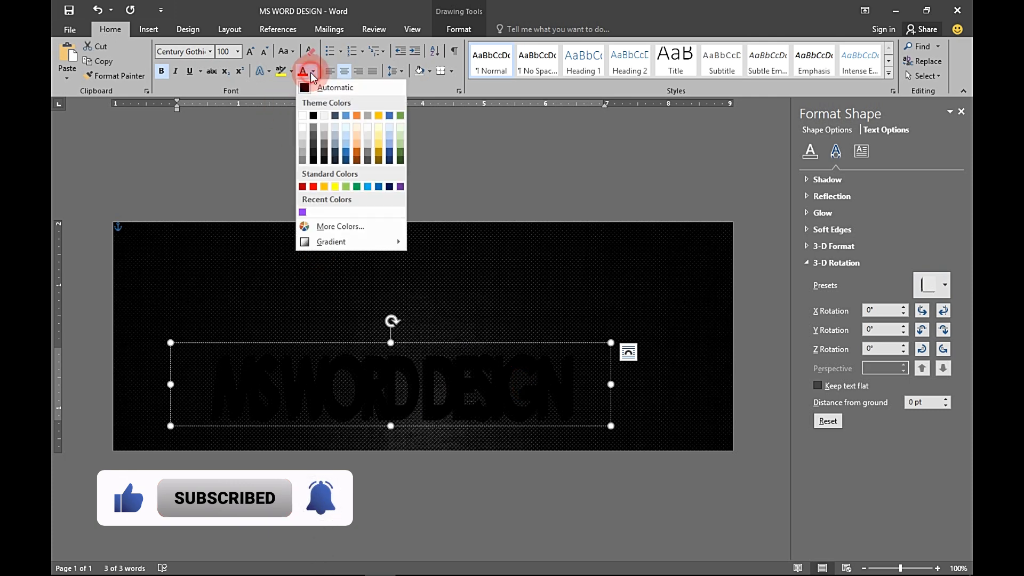
{"action": "left_click", "coordinate": [302, 212]}
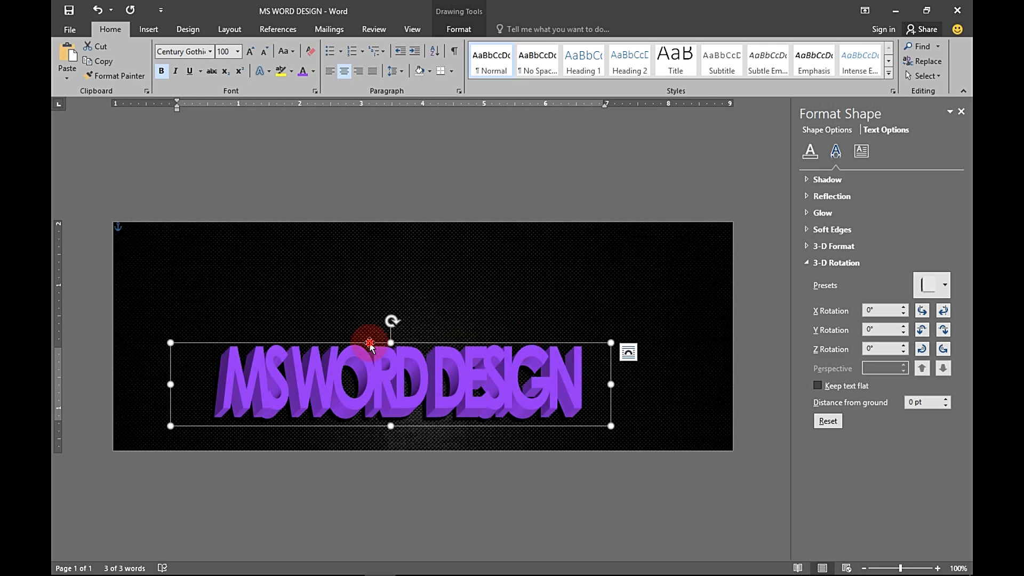
- Duplicate the purple text box and move the copy so its lettering lines up over the original's front faces
{"action": "key", "text": "ctrl+d"}
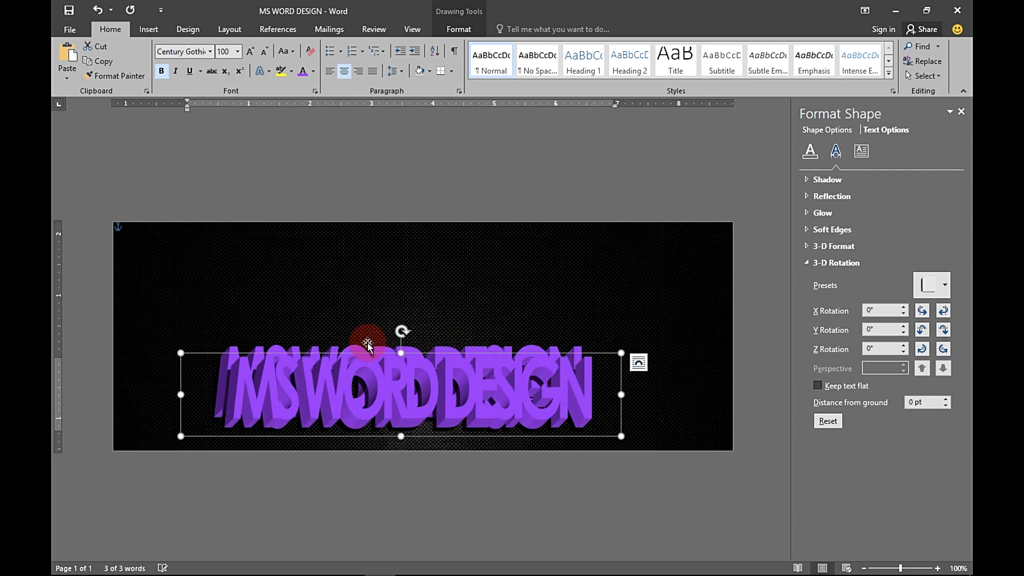
{"action": "mouse_move", "coordinate": [370, 345]}
{"action": "left_mouse_down"}
{"action": "mouse_move", "coordinate": [376, 319]}
{"action": "mouse_move", "coordinate": [375, 340]}
{"action": "left_mouse_up"}
- Set the duplicated text's font colour to the custom RGB value 153, 0, 204
{"action": "left_click", "coordinate": [374, 340]}
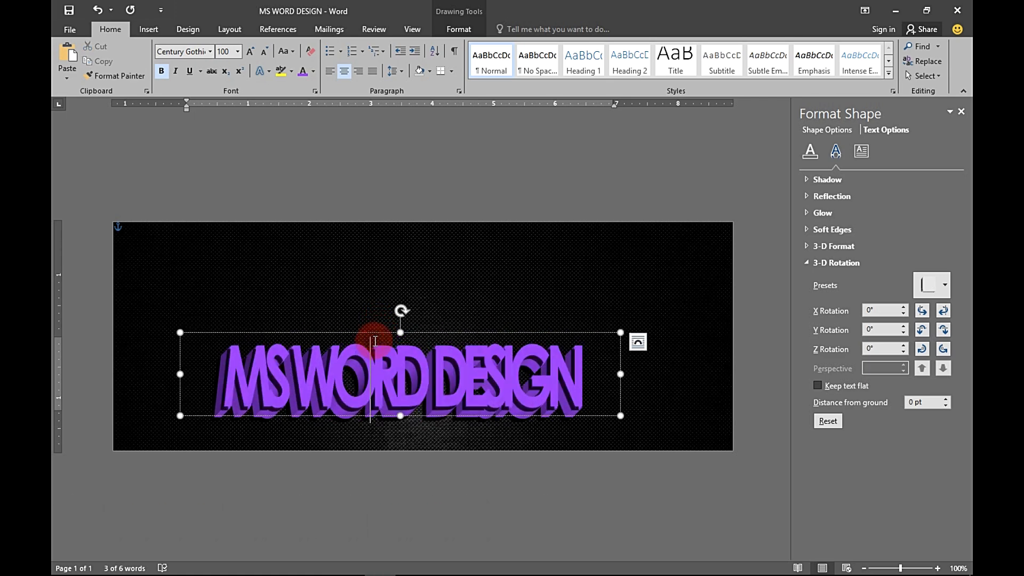
{"action": "triple_click", "coordinate": [374, 341]}
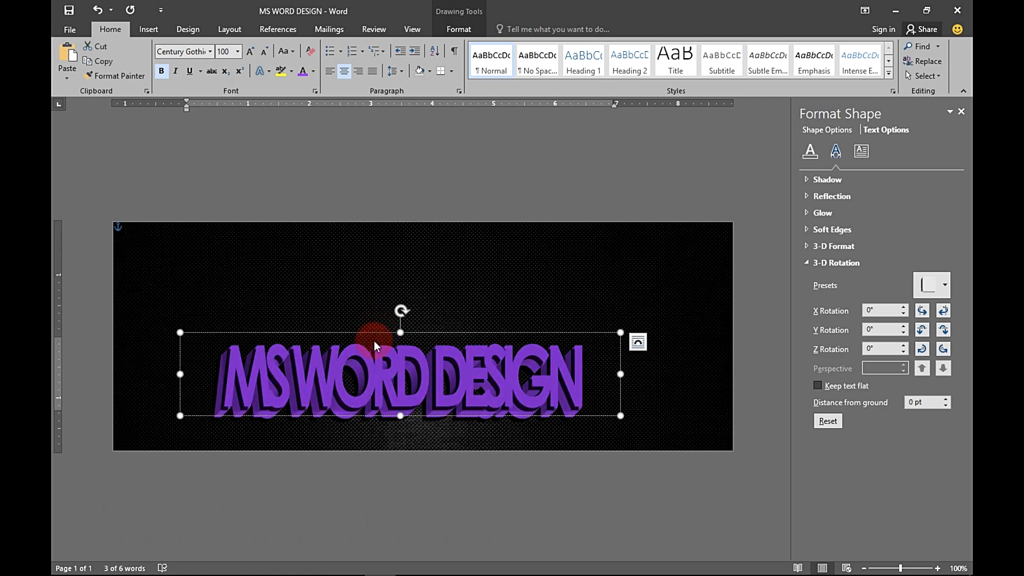
{"action": "left_click", "coordinate": [312, 71]}
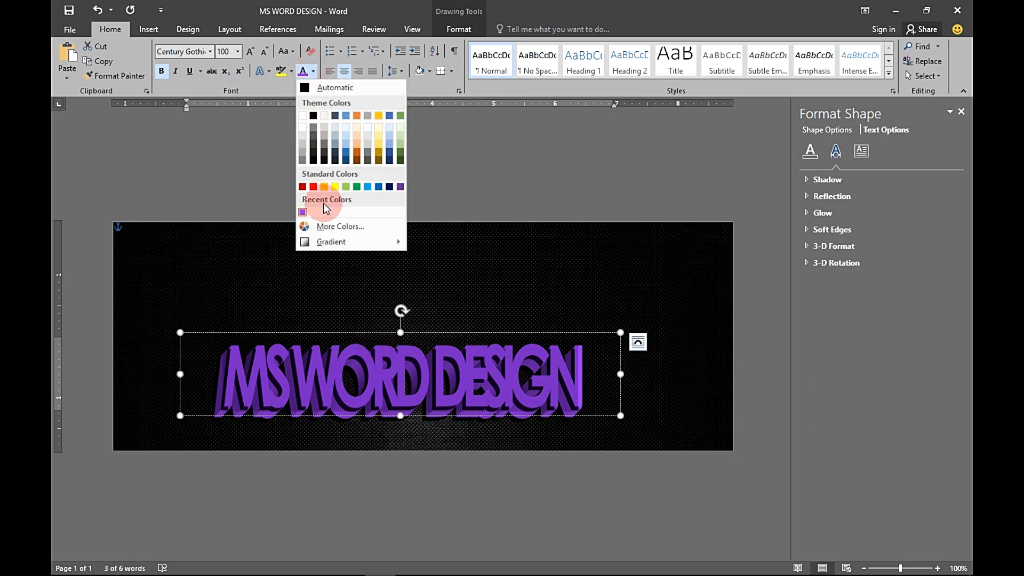
{"action": "left_click", "coordinate": [315, 227]}
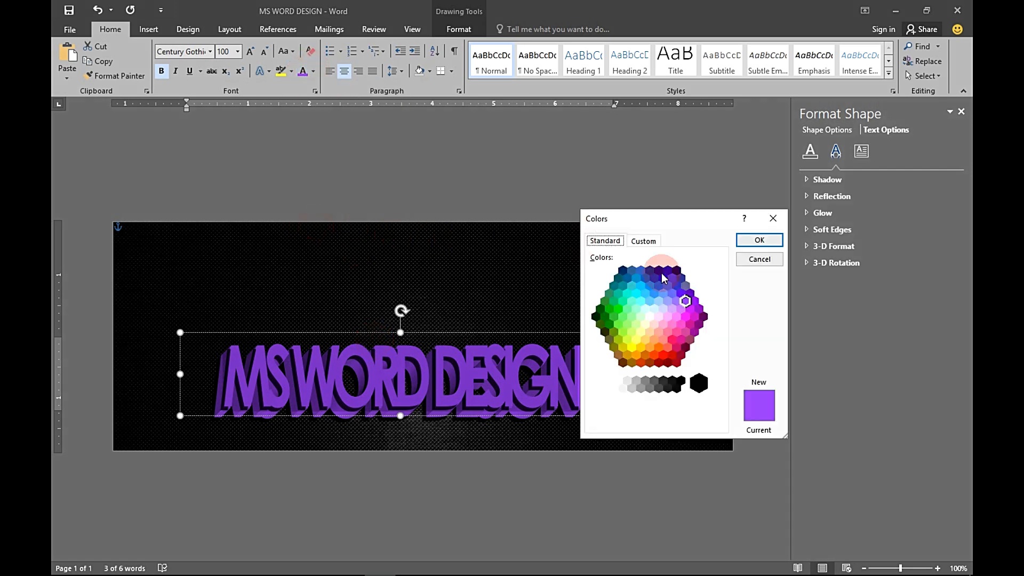
{"action": "left_click", "coordinate": [645, 241]}
{"action": "left_click", "coordinate": [652, 376]}
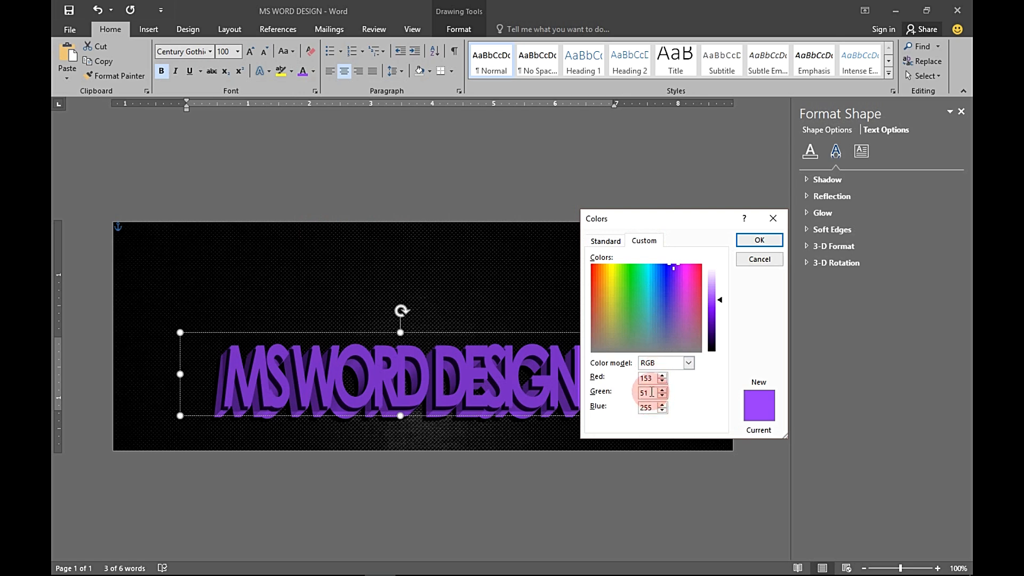
{"action": "double_click", "coordinate": [652, 392]}
{"action": "type", "text": "0"}
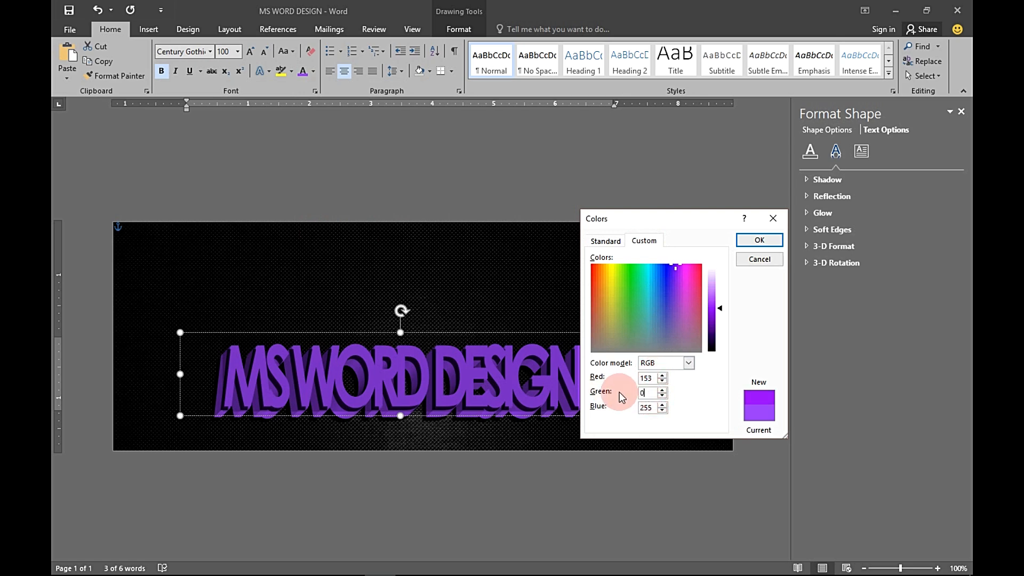
{"action": "double_click", "coordinate": [652, 406]}
{"action": "type", "text": "20"}
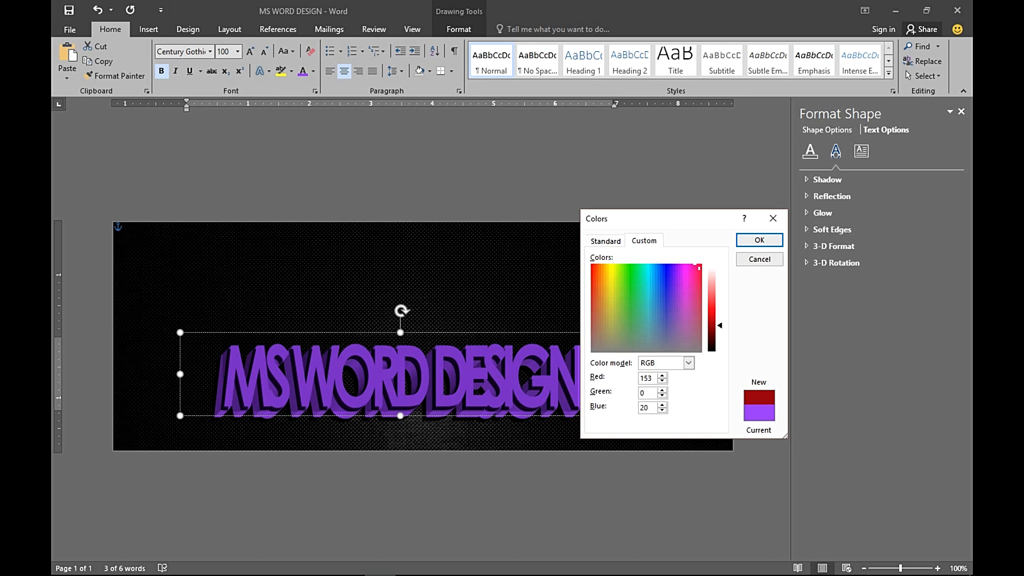
{"action": "type", "text": "4"}
{"action": "key", "text": "Return"}
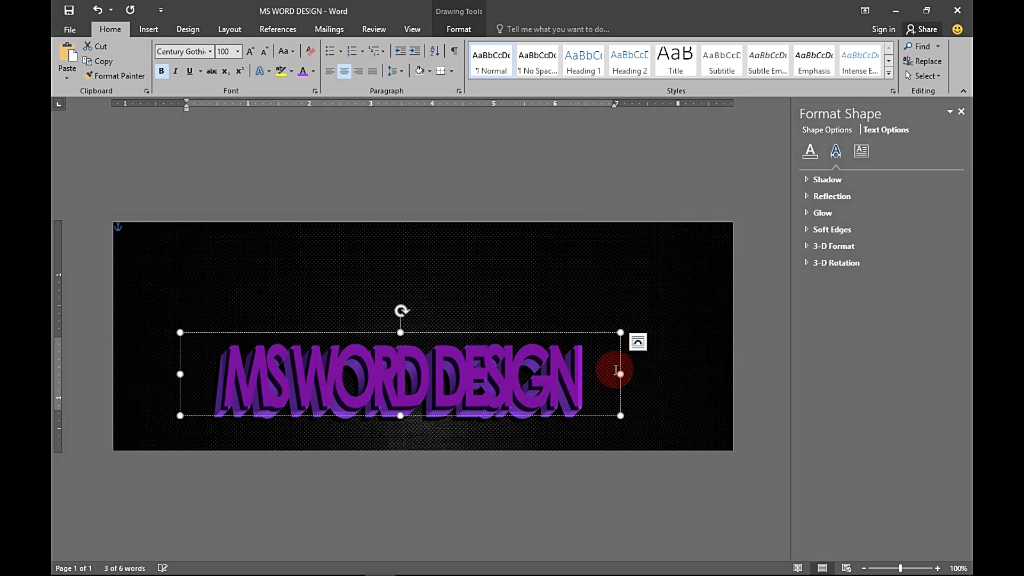
- Give the duplicated text an Offset Diagonal Bottom Right outer shadow and open its 3-D format settings
{"action": "left_click", "coordinate": [806, 182]}
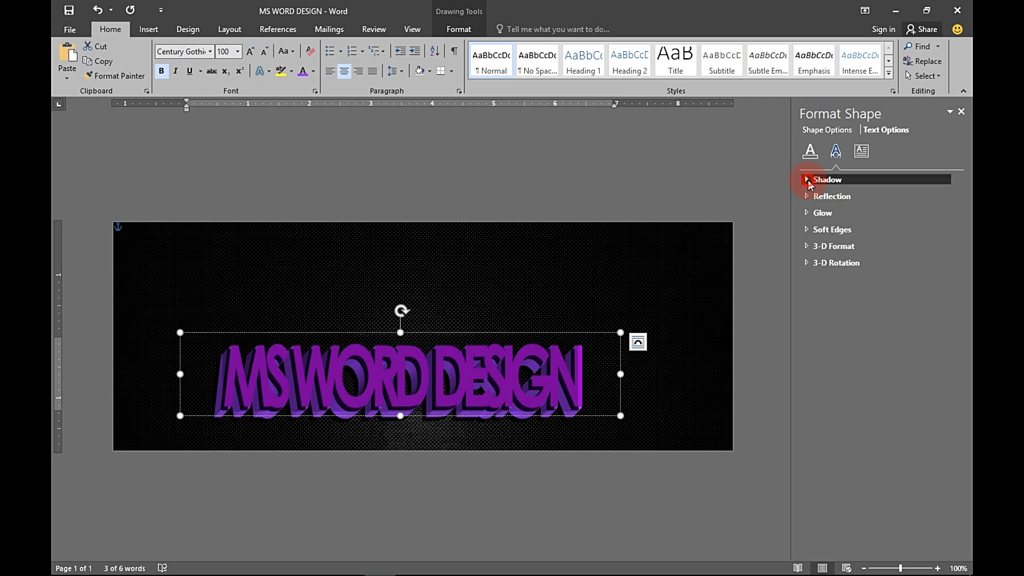
{"action": "left_click", "coordinate": [951, 198]}
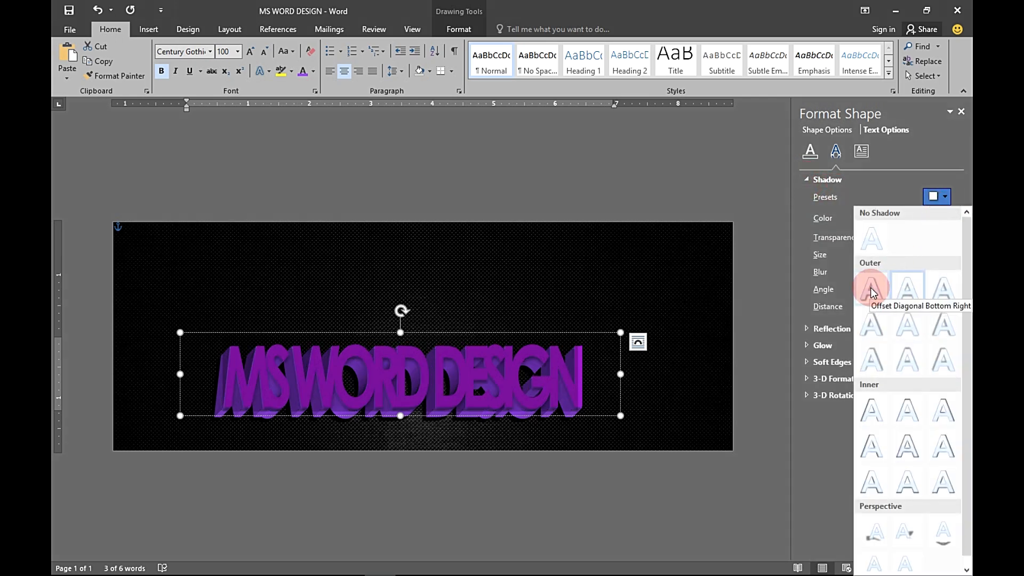
{"action": "left_click", "coordinate": [871, 288]}
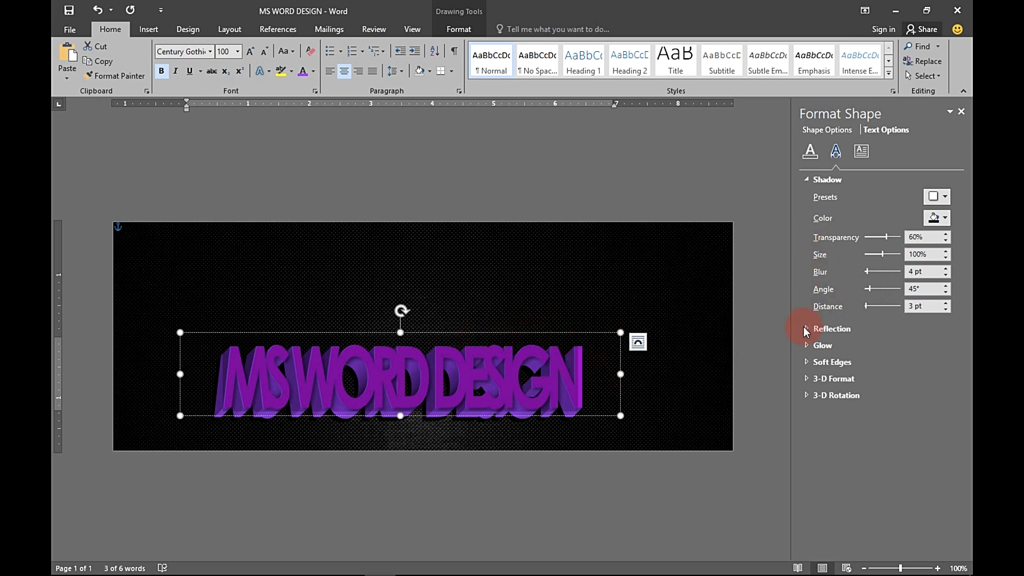
{"action": "left_click", "coordinate": [807, 378]}
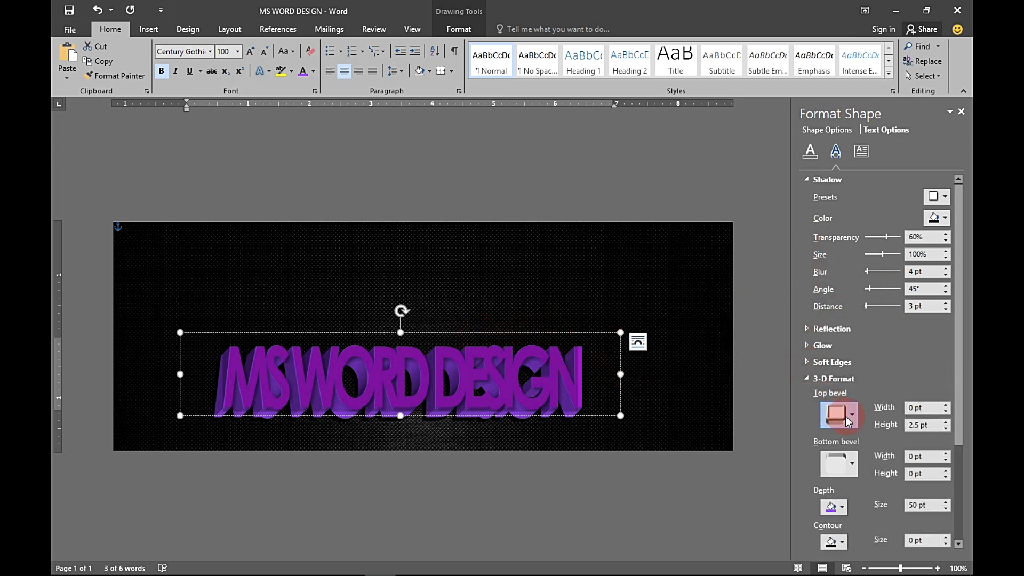
- Set the duplicated text's 3-D depth colour to the recent darker purple
{"action": "scroll", "coordinate": [853, 438], "scroll_direction": "down", "scroll_amount": 2}
{"action": "left_click", "coordinate": [834, 445]}
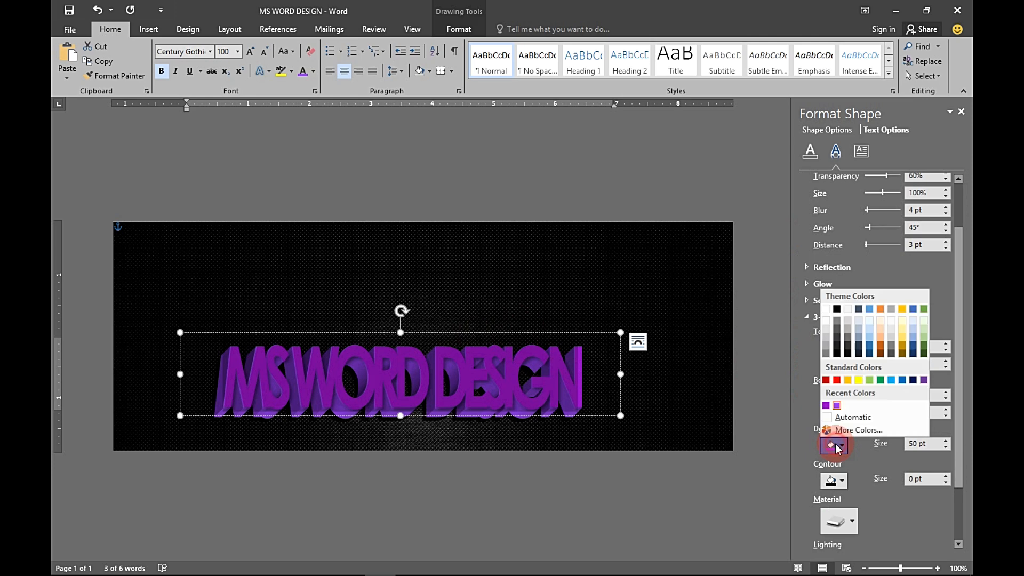
{"action": "left_click", "coordinate": [825, 406]}
- Set the duplicated text's shadow colour to black and its transparency to 25%
{"action": "left_click", "coordinate": [453, 352]}
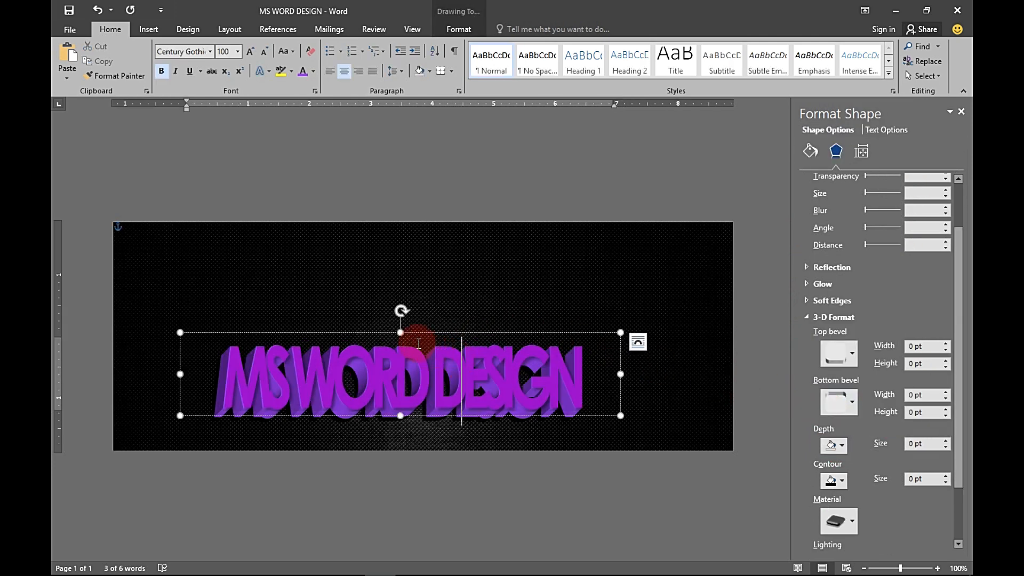
{"action": "key", "text": "ctrl+a"}
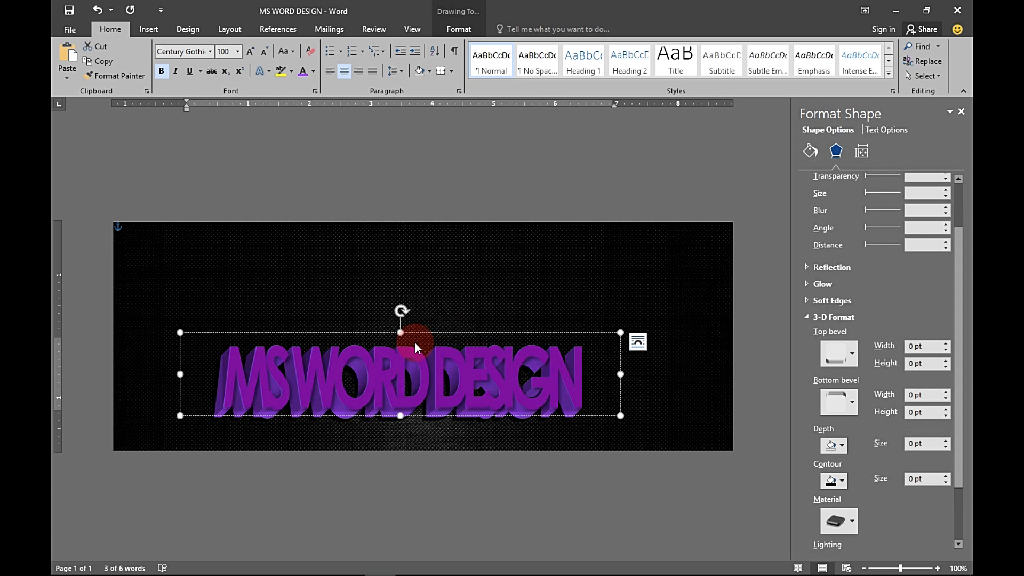
{"action": "left_click_drag", "start_coordinate": [960, 304], "coordinate": [966, 178]}
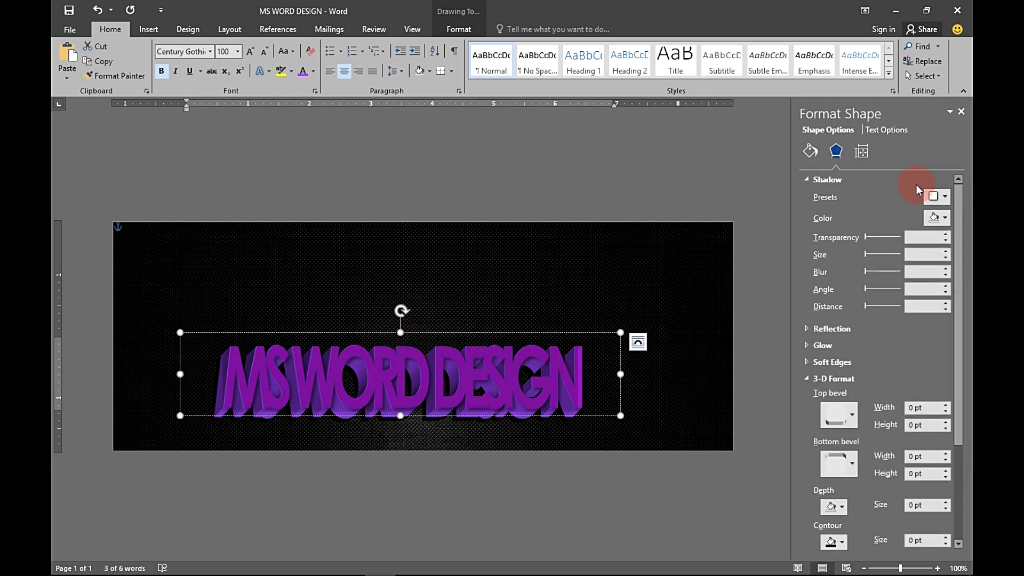
{"action": "left_click", "coordinate": [882, 130]}
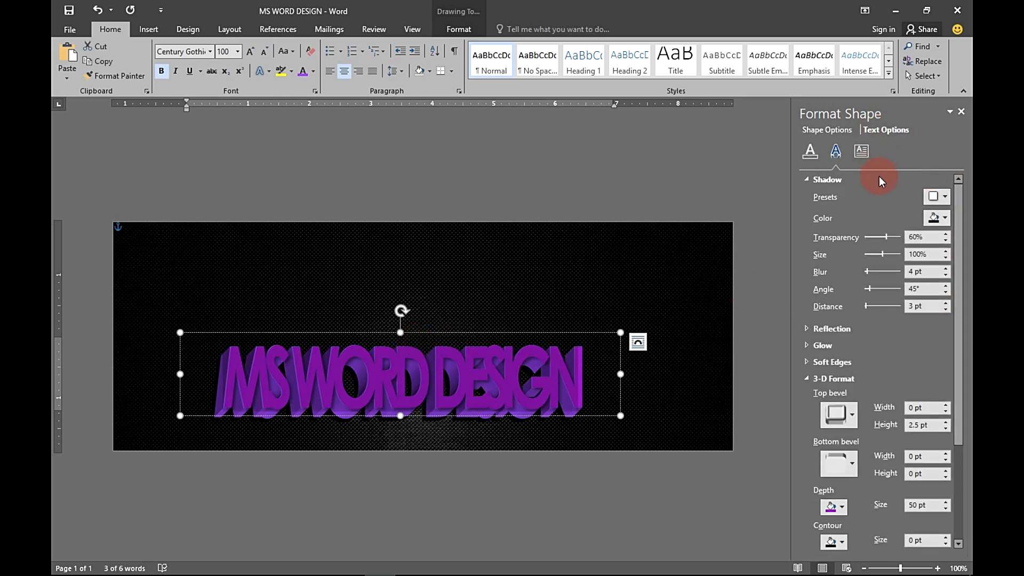
{"action": "left_click", "coordinate": [933, 219]}
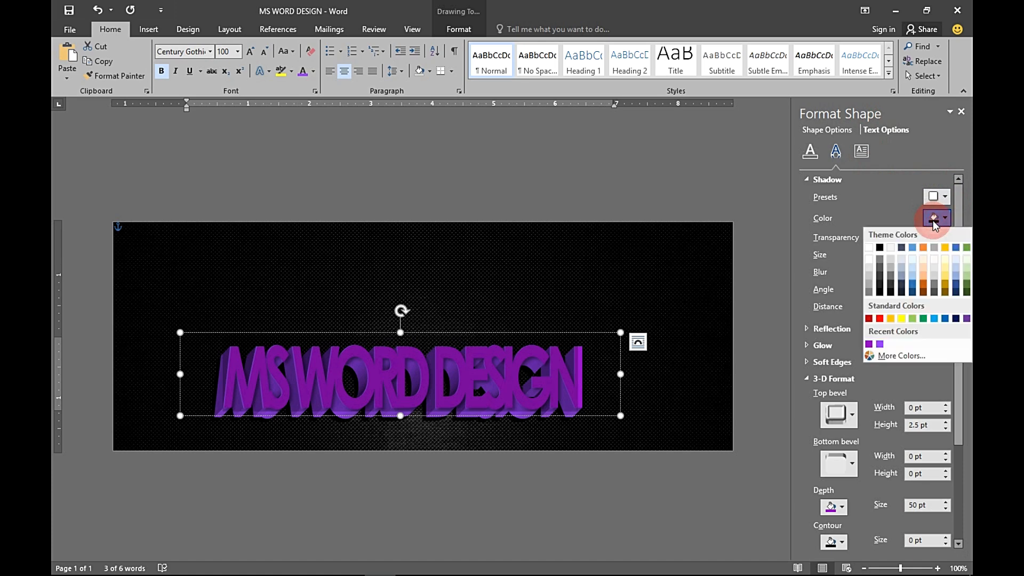
{"action": "left_click", "coordinate": [880, 247]}
{"action": "left_click", "coordinate": [913, 238]}
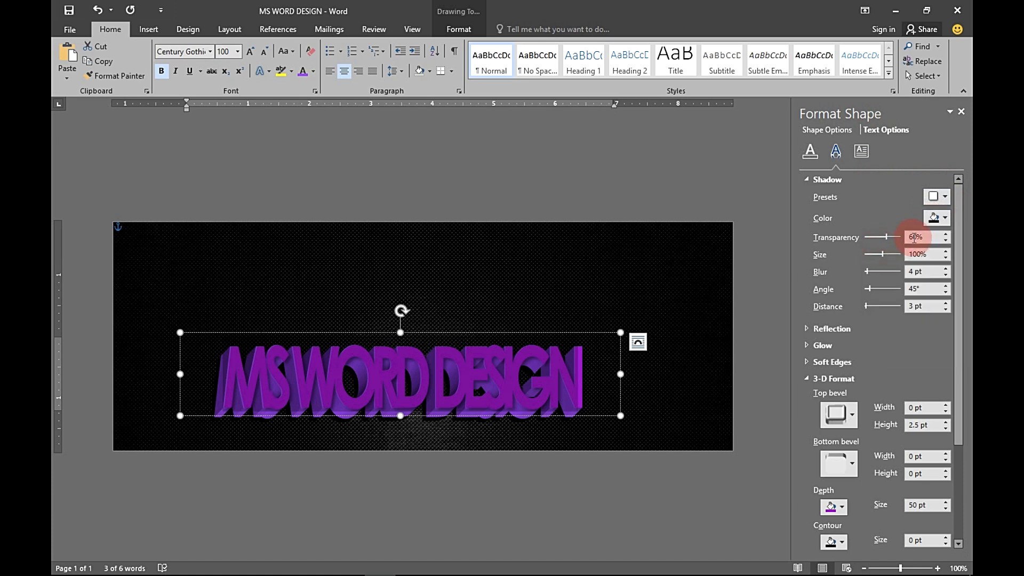
{"action": "left_click_drag", "start_coordinate": [916, 238], "coordinate": [894, 239]}
{"action": "type", "text": "25"}
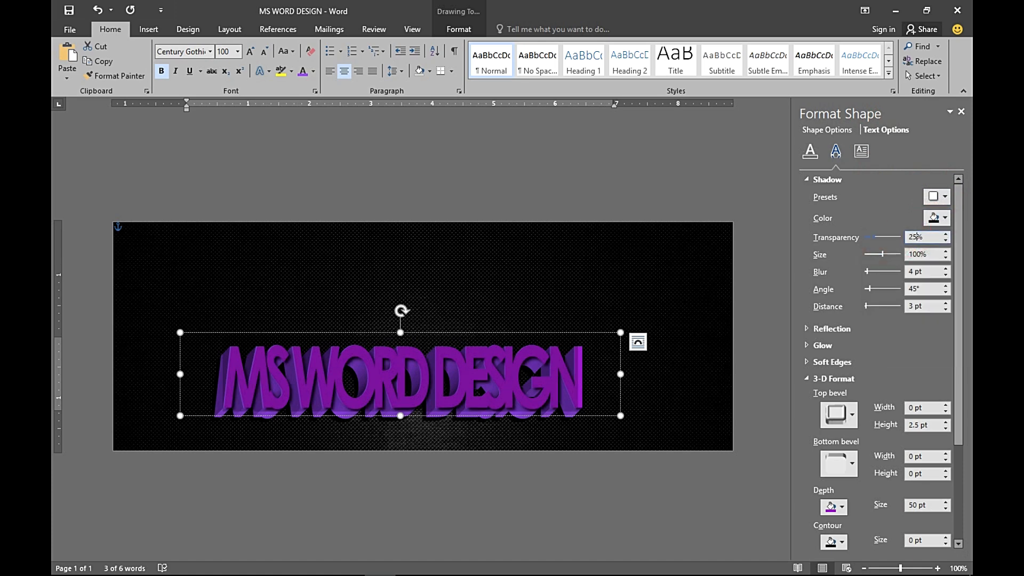
- Set the duplicated text's shadow blur to 0 pt and its distance to 5 pt
{"action": "left_click", "coordinate": [945, 276]}
{"action": "left_click", "coordinate": [945, 276]}
{"action": "left_click", "coordinate": [945, 276]}
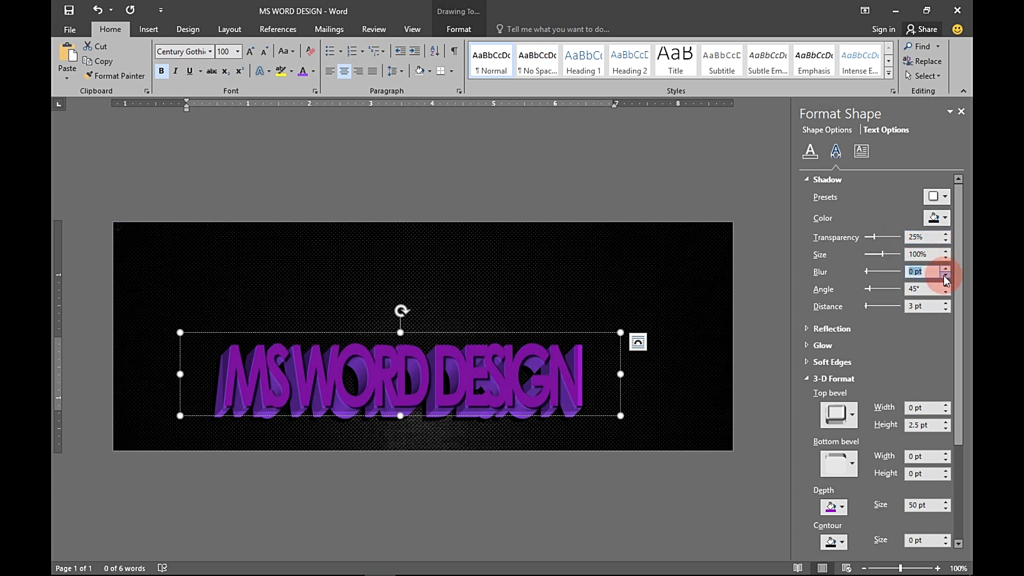
{"action": "left_click", "coordinate": [945, 276]}
{"action": "left_click", "coordinate": [945, 303]}
{"action": "left_click", "coordinate": [944, 303]}
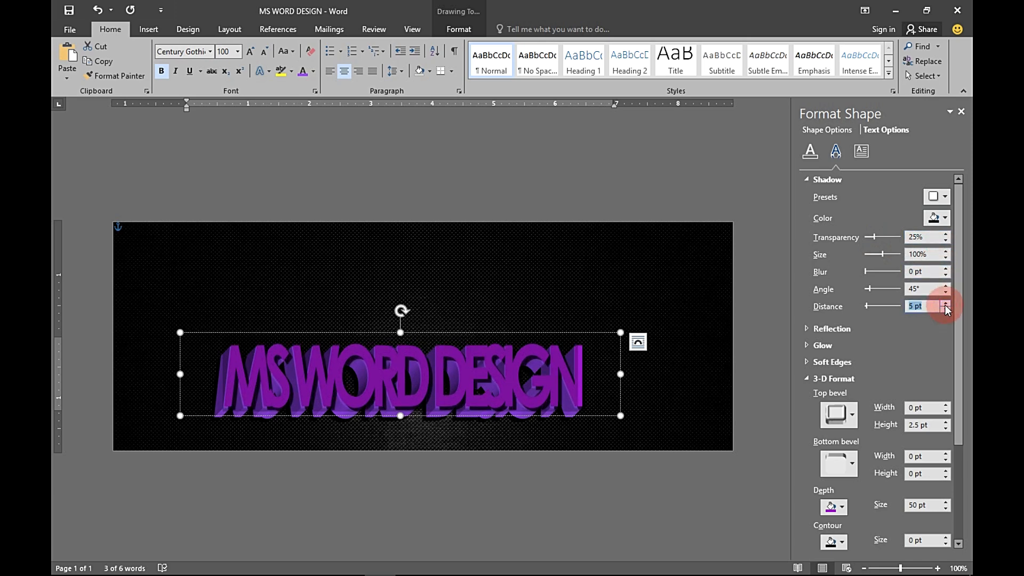
{"action": "left_click", "coordinate": [447, 333]}
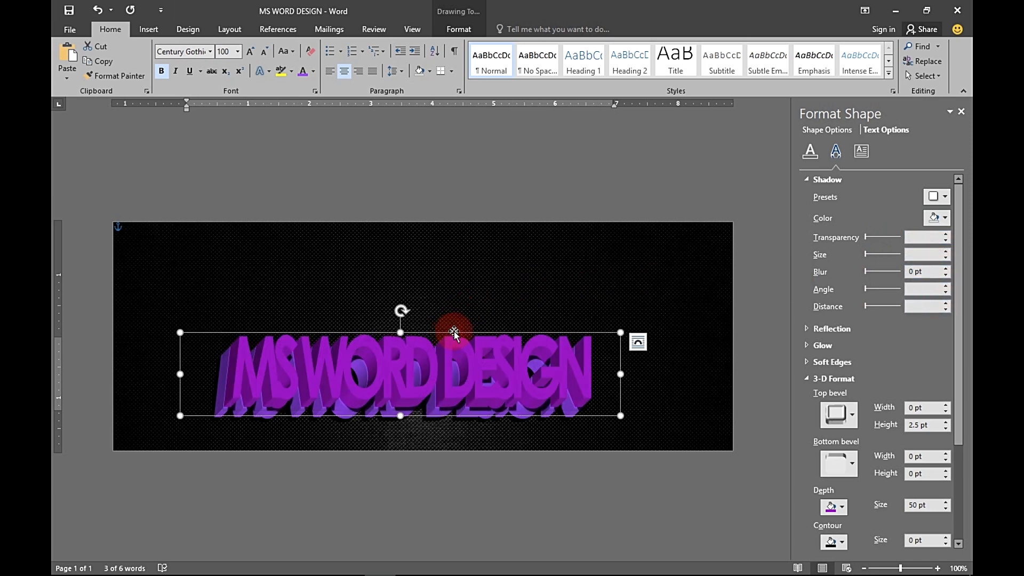
- Give the duplicated text an Offset Right outer shadow in black with 25% transparency
{"action": "left_click", "coordinate": [942, 200]}
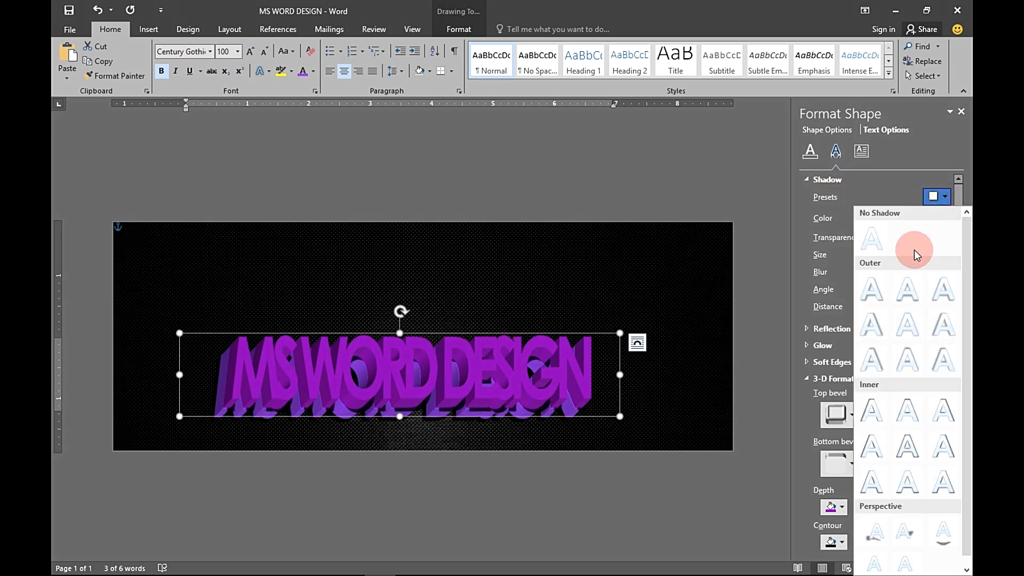
{"action": "left_click", "coordinate": [875, 327]}
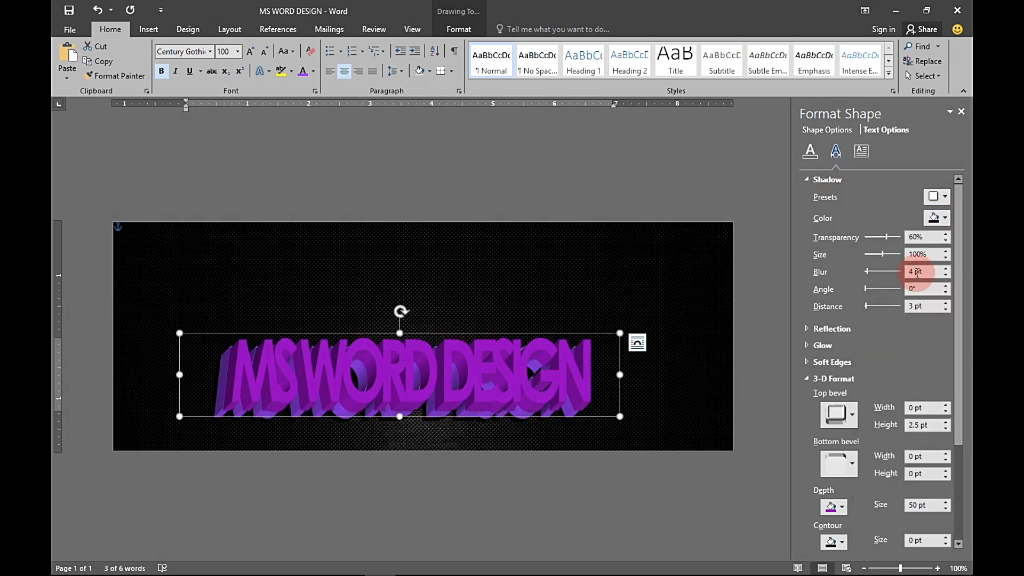
{"action": "left_click", "coordinate": [936, 217]}
{"action": "left_click", "coordinate": [879, 247]}
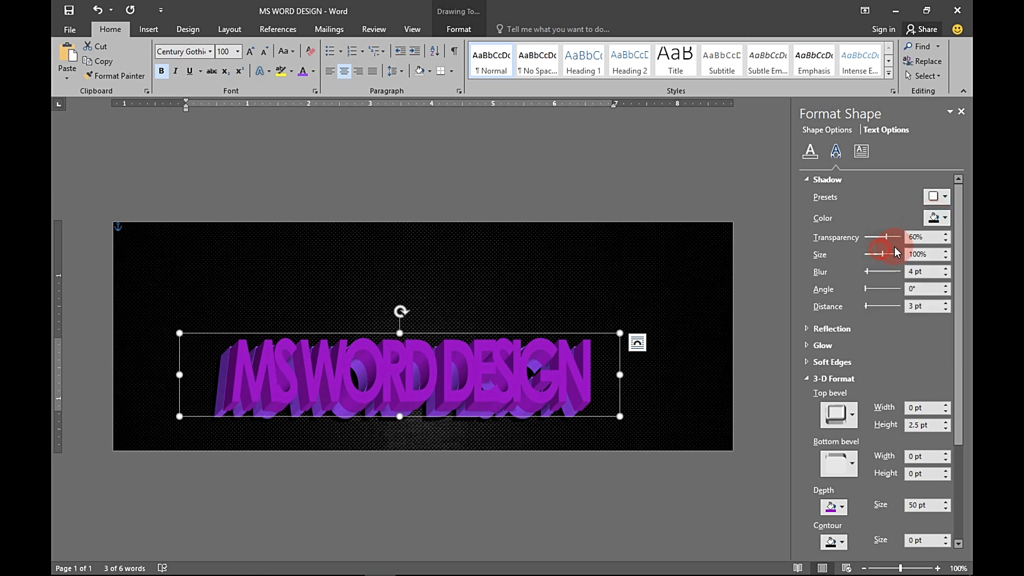
{"action": "left_click", "coordinate": [914, 237]}
{"action": "type", "text": "25"}
- Set the Offset Right shadow's blur to 0 pt and its distance to 5 pt
{"action": "left_click", "coordinate": [946, 272]}
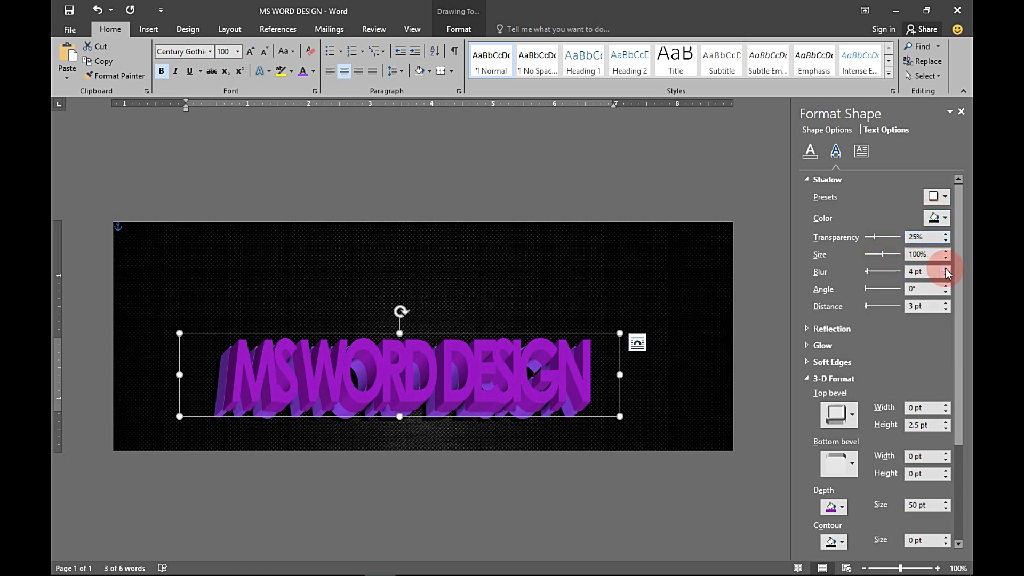
{"action": "left_click", "coordinate": [945, 275]}
{"action": "left_click", "coordinate": [945, 275]}
{"action": "left_click", "coordinate": [945, 275]}
{"action": "left_click", "coordinate": [945, 275]}
{"action": "left_click", "coordinate": [946, 303]}
{"action": "left_click", "coordinate": [945, 303]}
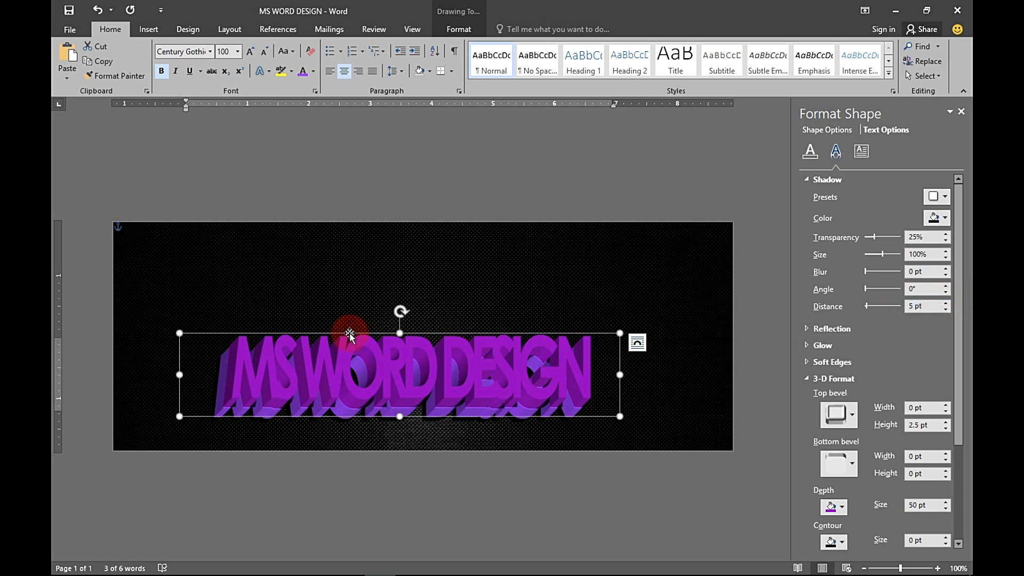
- Nudge the front purple text box, duplicate it, and move the copy so its lettering lines up over the original's front faces
{"action": "left_click_drag", "start_coordinate": [350, 334], "coordinate": [350, 335]}
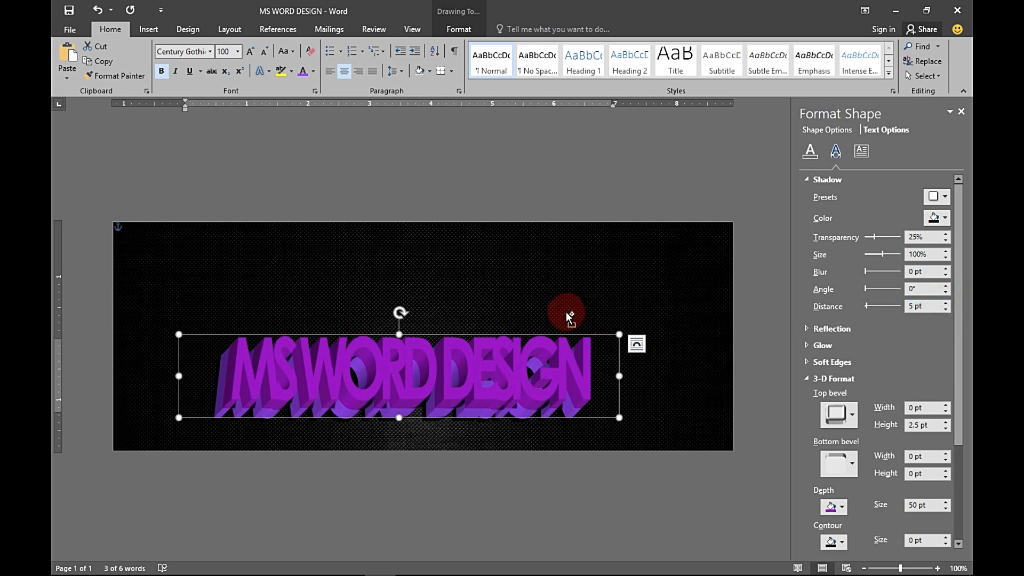
{"action": "key", "text": "ctrl+d"}
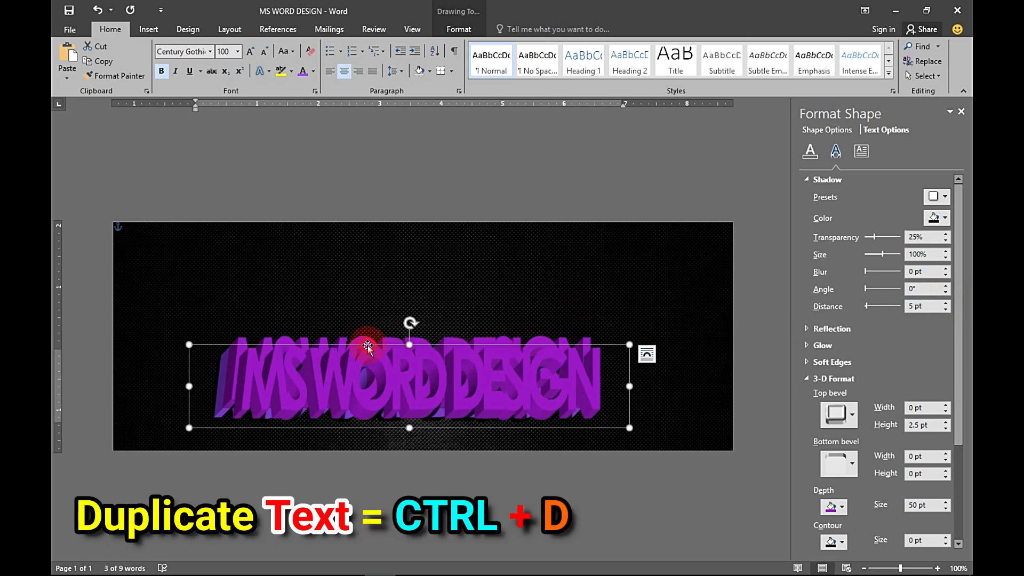
{"action": "left_click_drag", "start_coordinate": [367, 345], "coordinate": [366, 326]}
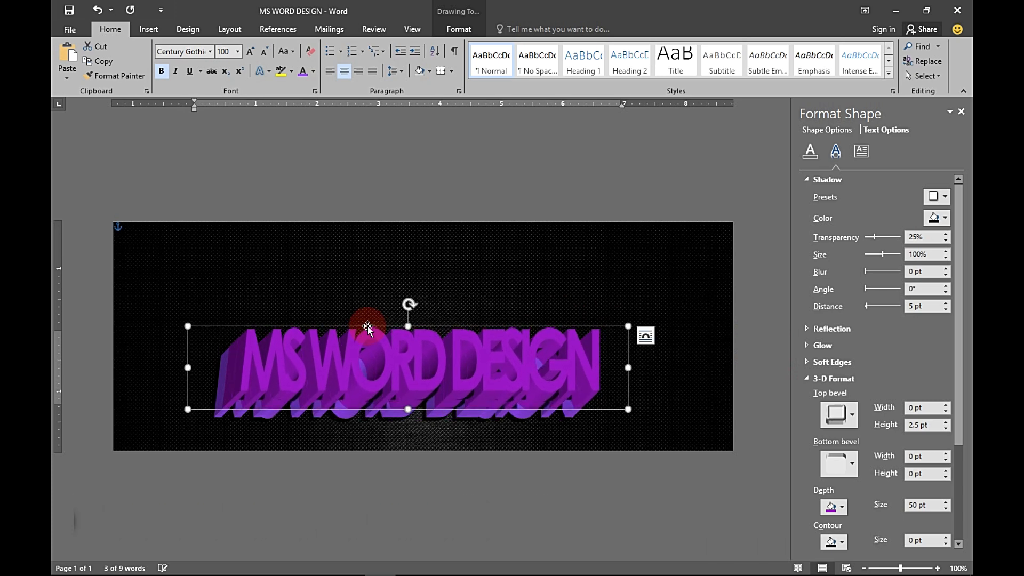
- Set the new copy's font colour to standard Blue and its 3-D depth colour to standard Dark Blue
{"action": "left_click", "coordinate": [385, 352]}
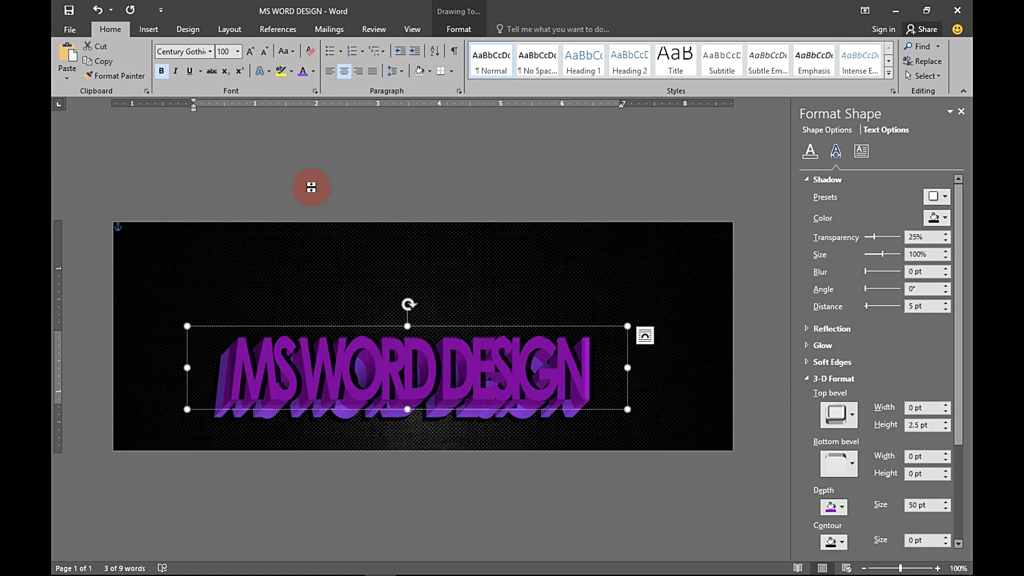
{"action": "left_click", "coordinate": [313, 71]}
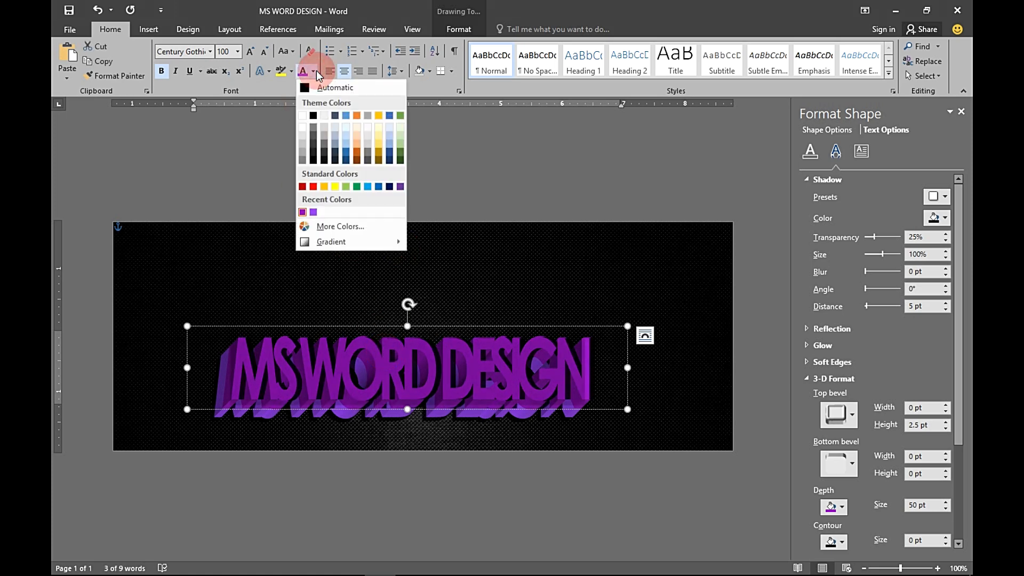
{"action": "left_click", "coordinate": [370, 186]}
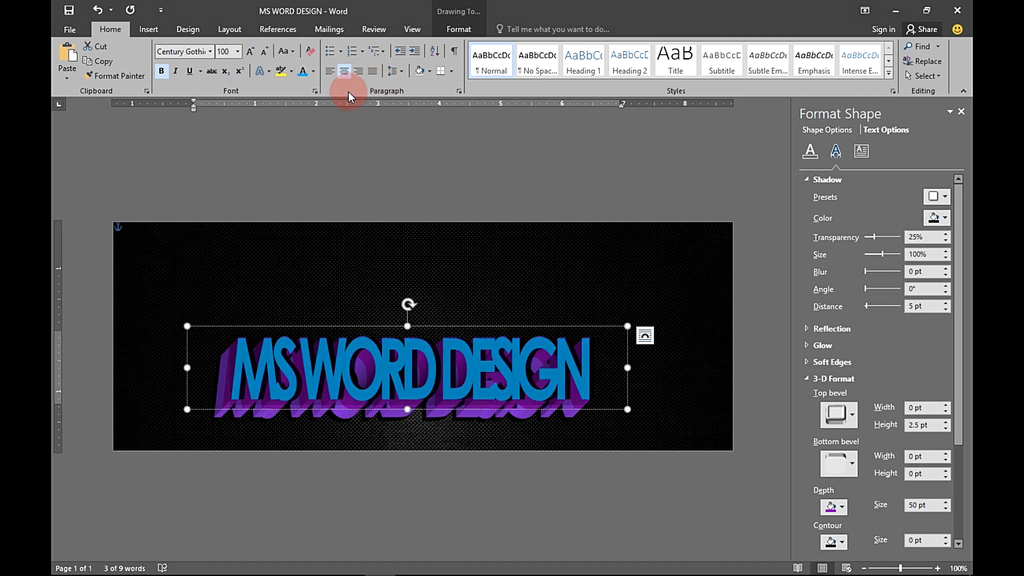
{"action": "left_click", "coordinate": [314, 72]}
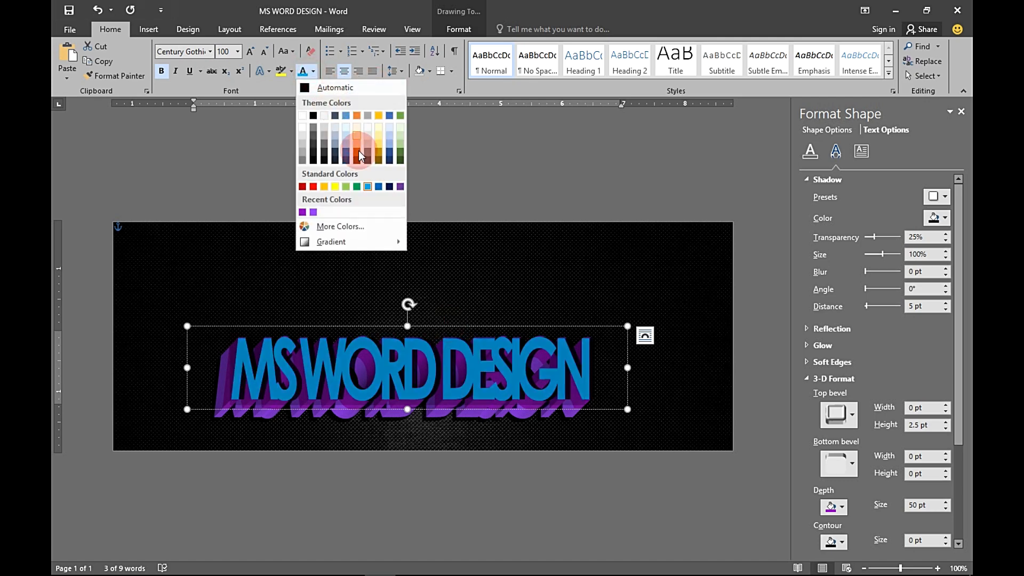
{"action": "left_click", "coordinate": [378, 188]}
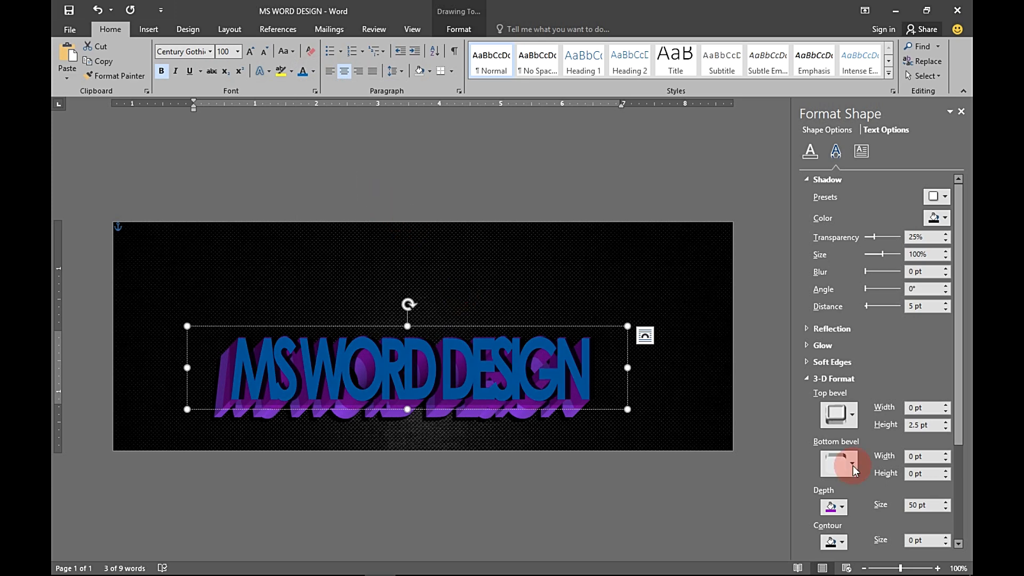
{"action": "left_click", "coordinate": [830, 509]}
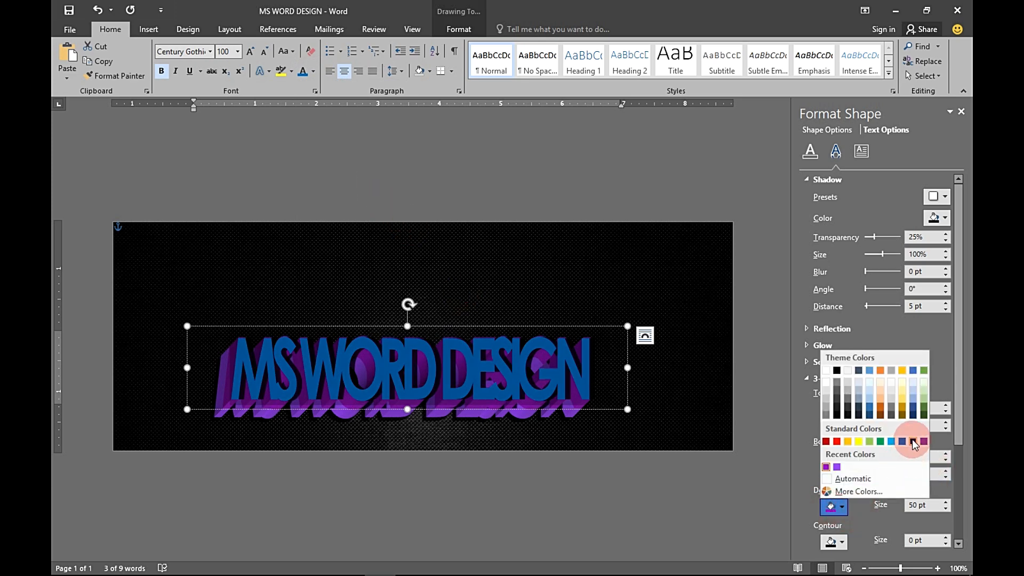
{"action": "left_click", "coordinate": [911, 441]}
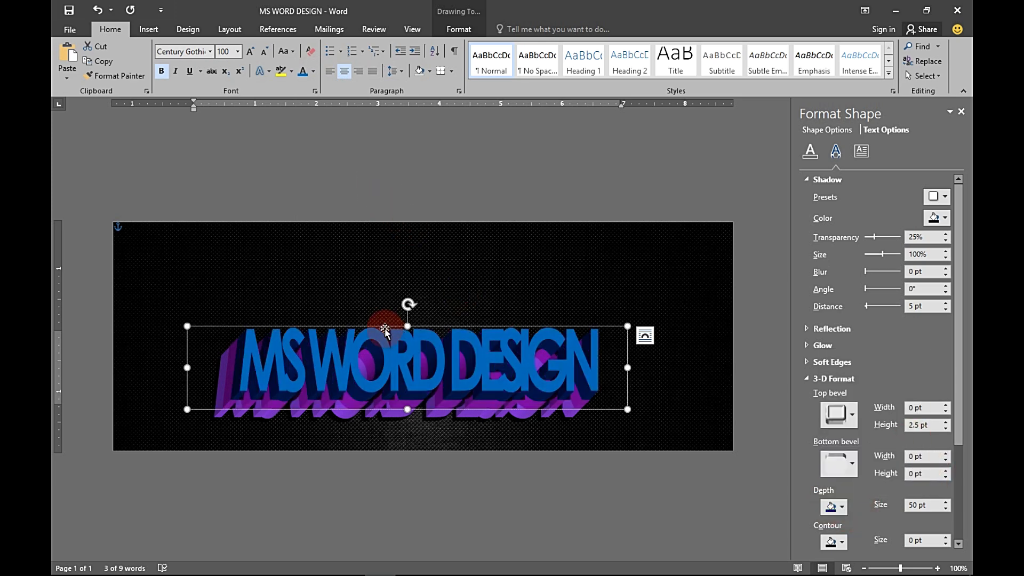
- Duplicate the blue text box, align the copy over its front faces, and set the copy's font colour to standard Green
{"action": "left_click_drag", "start_coordinate": [387, 330], "coordinate": [385, 318]}
{"action": "left_click", "coordinate": [395, 353]}
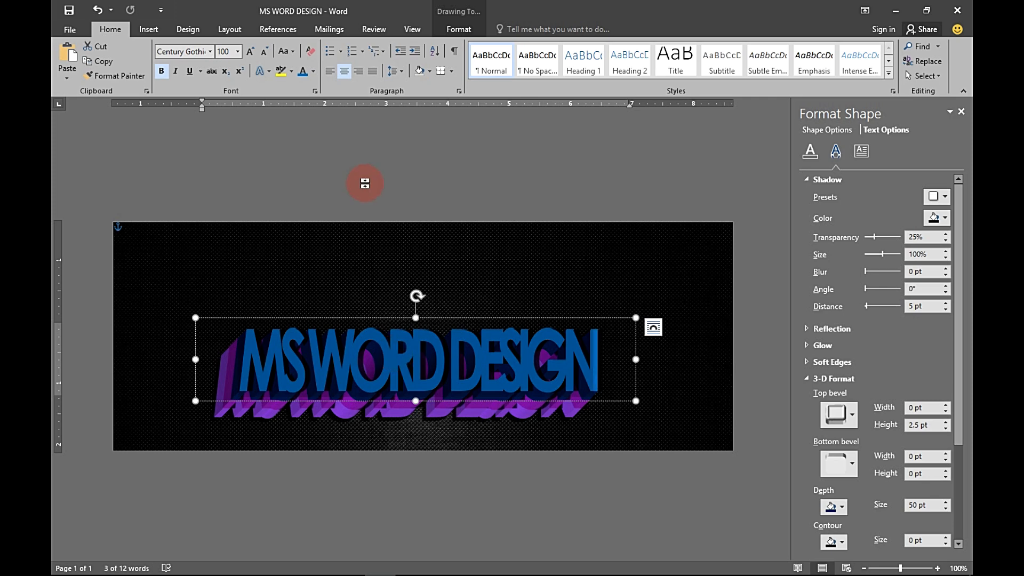
{"action": "left_click", "coordinate": [312, 71]}
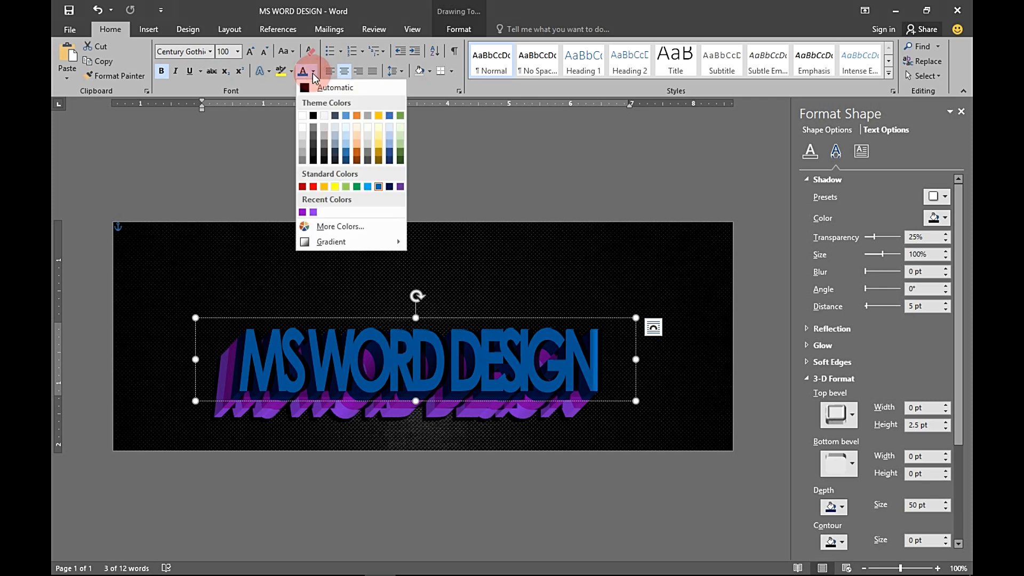
{"action": "left_click", "coordinate": [356, 187]}
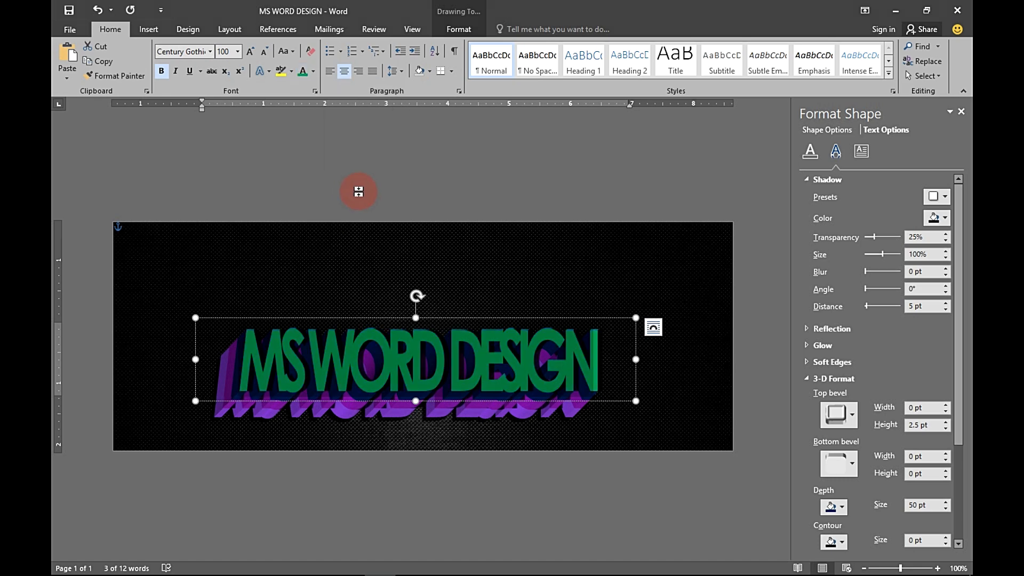
- Change the green text's 3-D depth colour, trying standard Green before choosing a dark shade of the green theme colour
{"action": "left_click", "coordinate": [846, 504]}
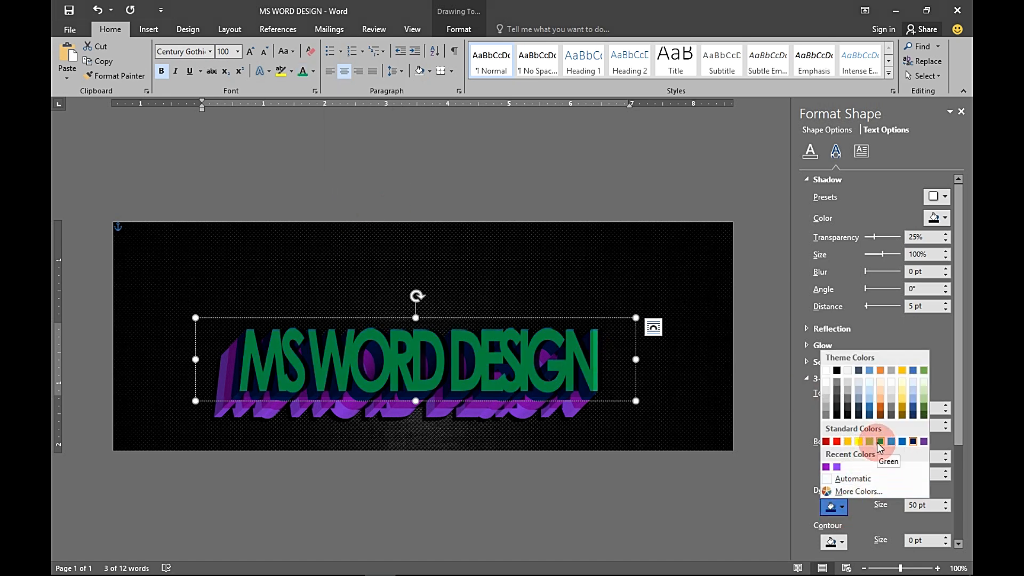
{"action": "left_click", "coordinate": [877, 441]}
{"action": "left_click", "coordinate": [833, 505]}
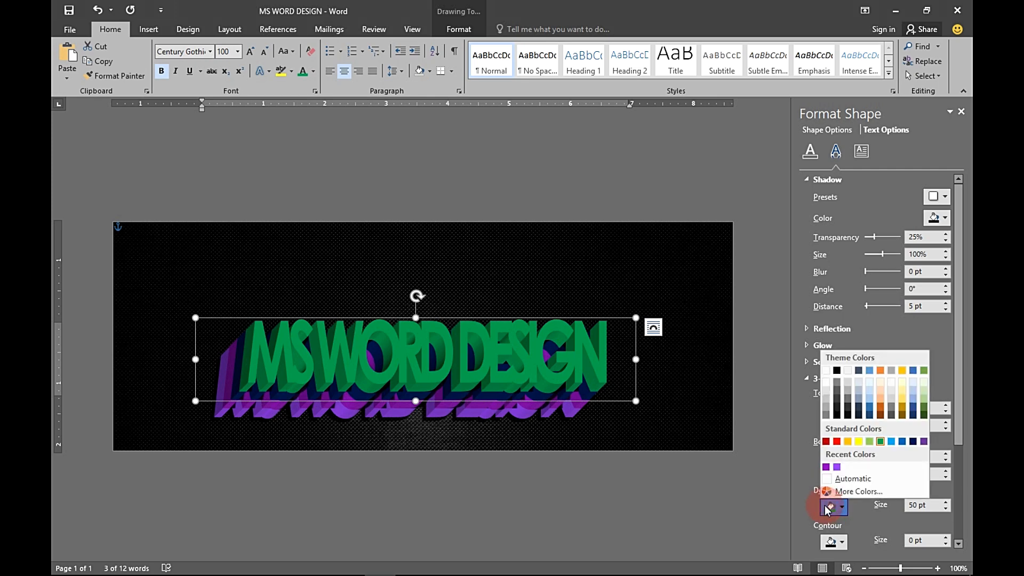
{"action": "left_click", "coordinate": [923, 409]}
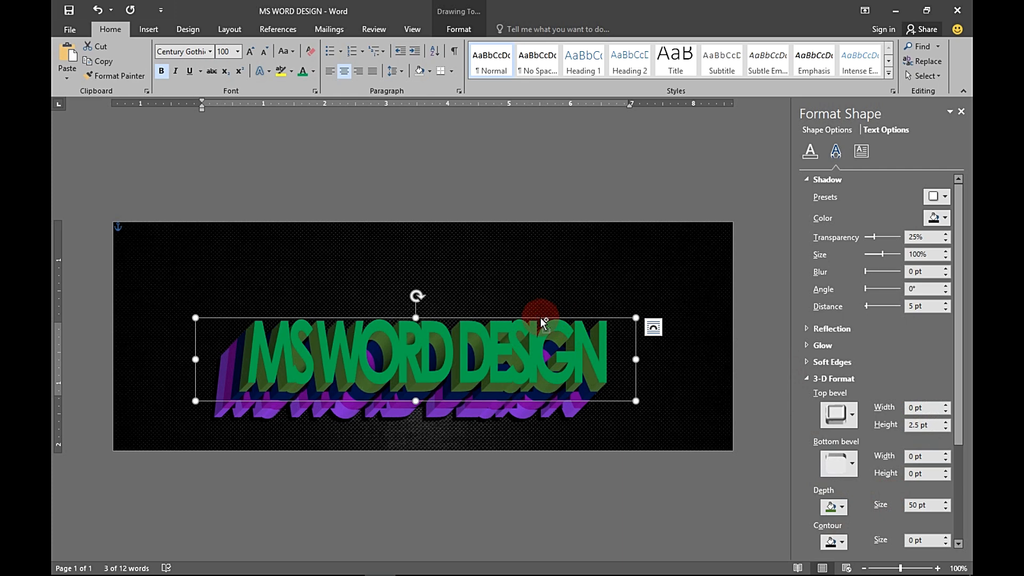
- Duplicate the green text box, line the copy's lettering up over the original's front faces, and start editing its text
{"action": "key", "text": "ctrl+d"}
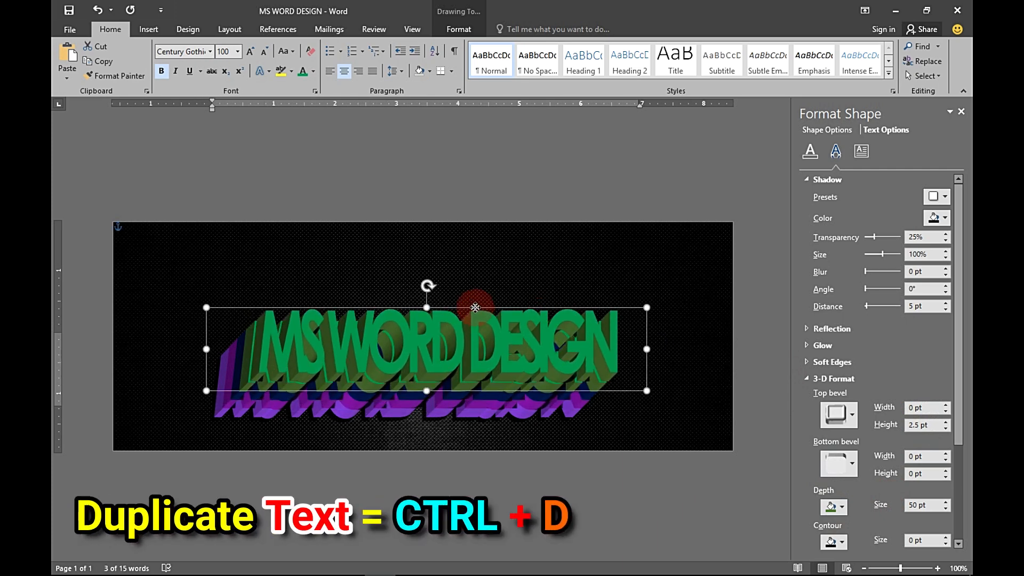
{"action": "left_click_drag", "start_coordinate": [475, 307], "coordinate": [475, 309]}
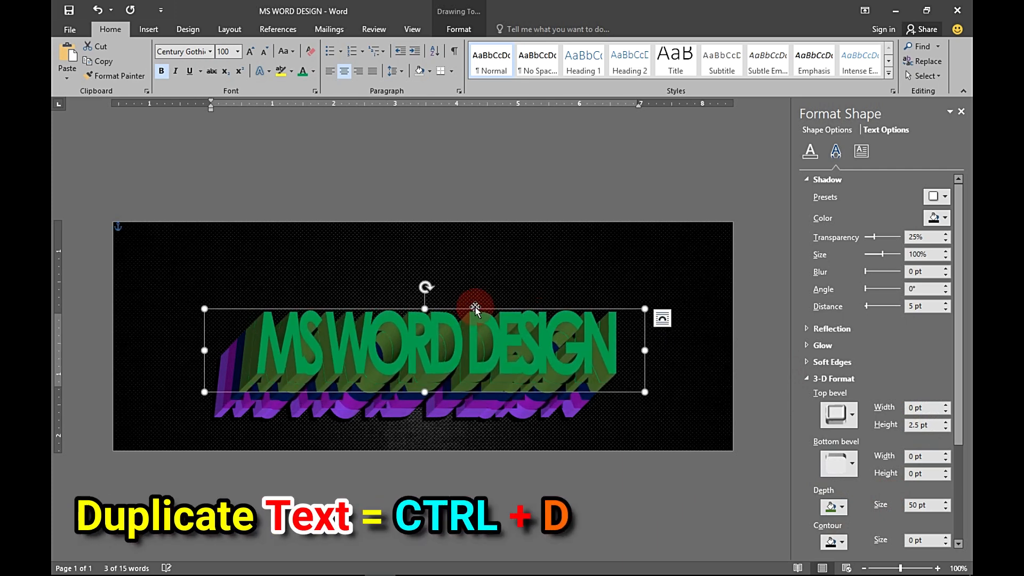
{"action": "key", "text": "Left"}
{"action": "left_click", "coordinate": [484, 340]}
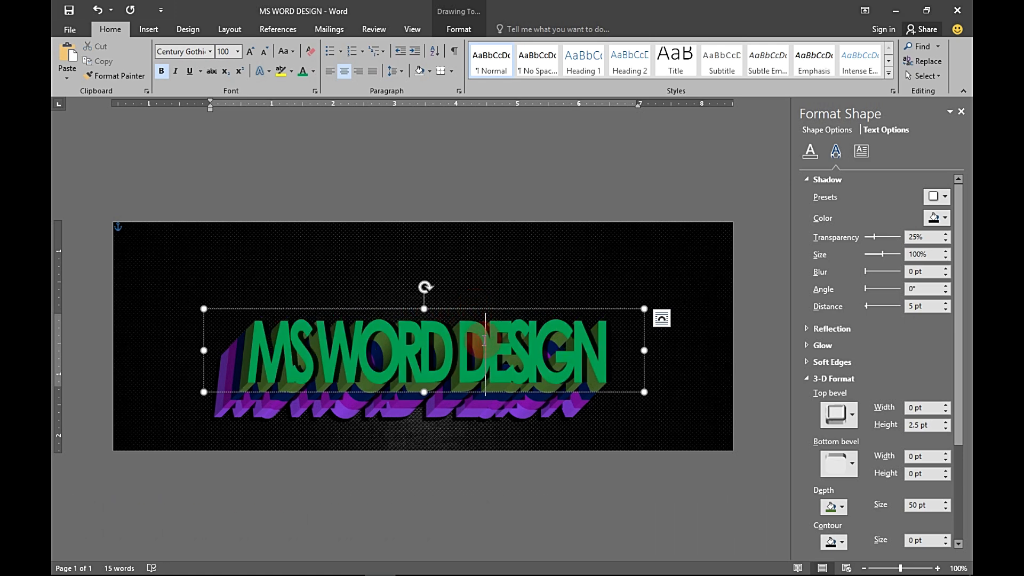
- Set the font colour of all text in the newest green copy to standard Yellow
{"action": "key", "text": "ctrl+a"}
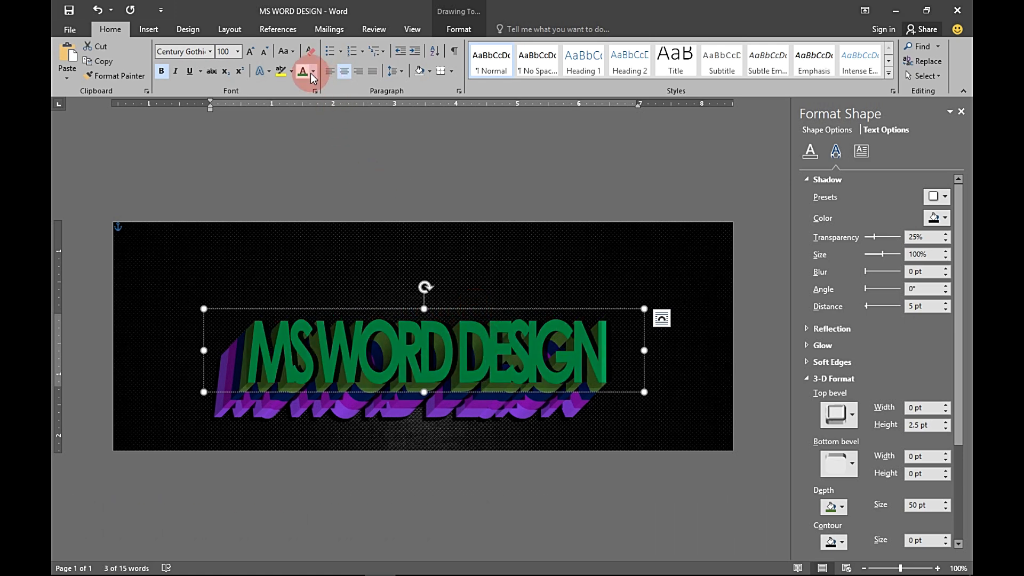
{"action": "left_click", "coordinate": [313, 72]}
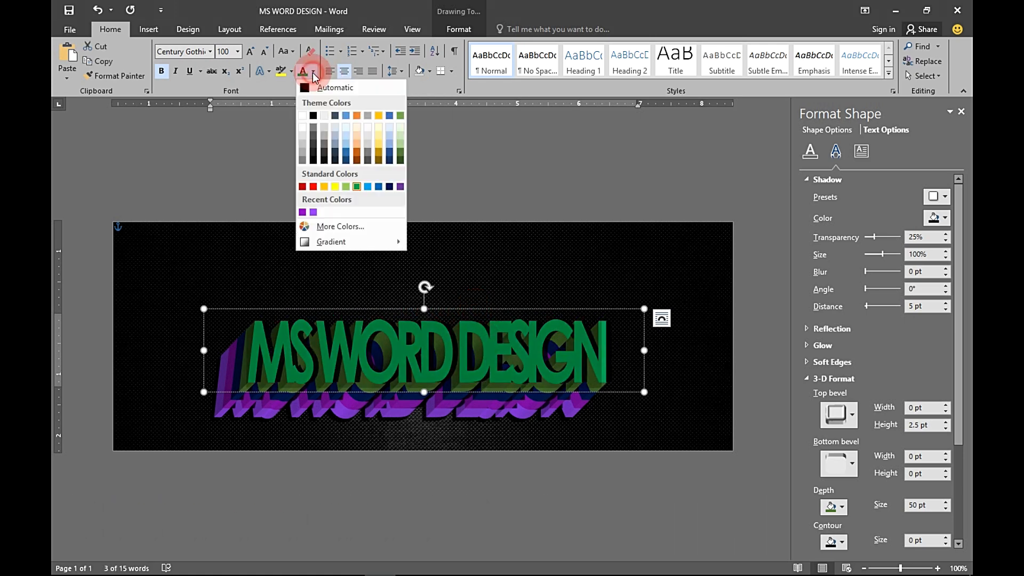
{"action": "left_click", "coordinate": [335, 186]}
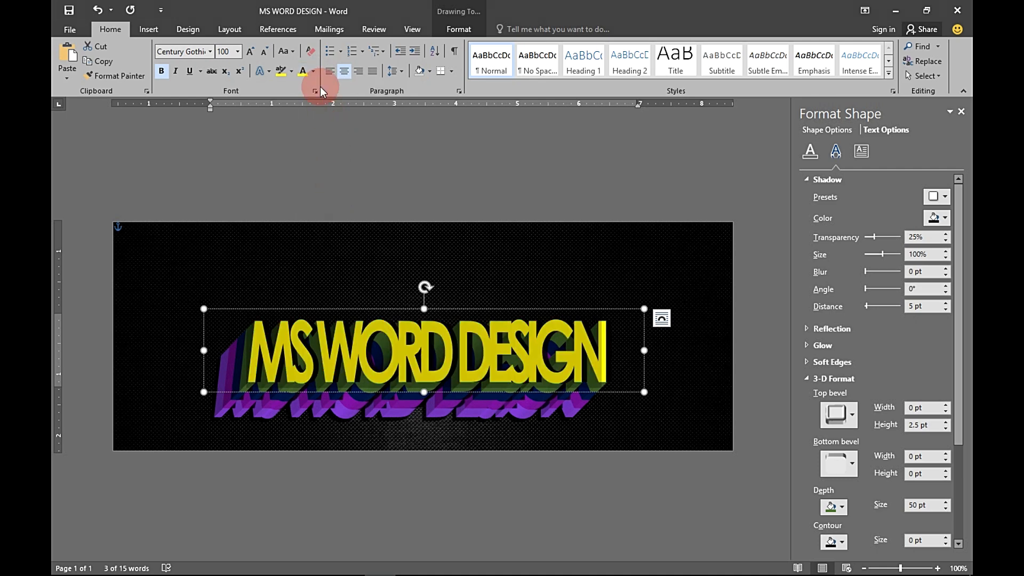
- Set the yellow text's 3-D depth colour to a custom dark yellow of RGB 210, 205, 0
{"action": "left_click", "coordinate": [831, 508]}
{"action": "left_click", "coordinate": [831, 508]}
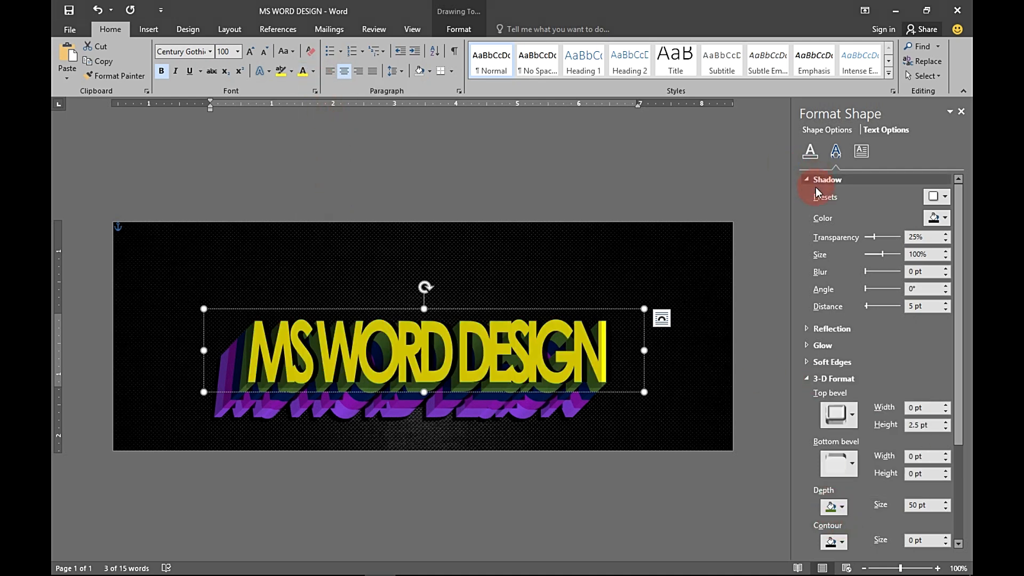
{"action": "left_click", "coordinate": [807, 177]}
{"action": "left_click", "coordinate": [833, 377]}
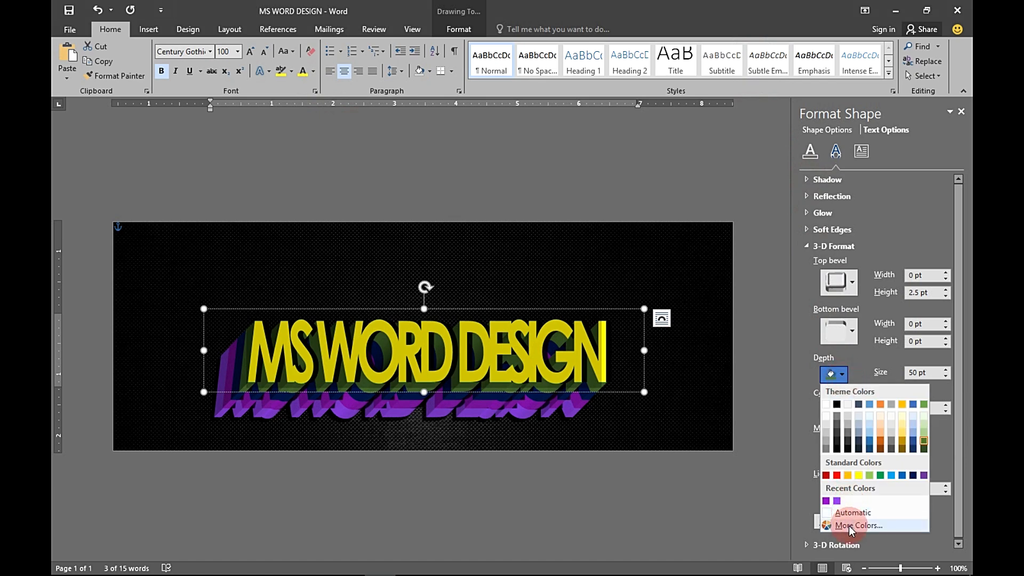
{"action": "left_click", "coordinate": [848, 526]}
{"action": "double_click", "coordinate": [649, 378]}
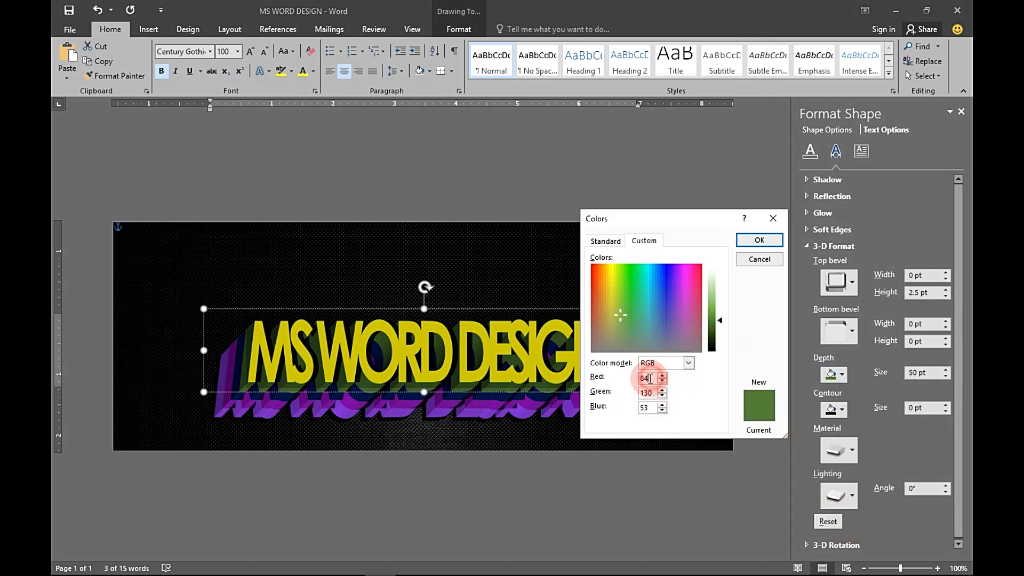
{"action": "type", "text": "210"}
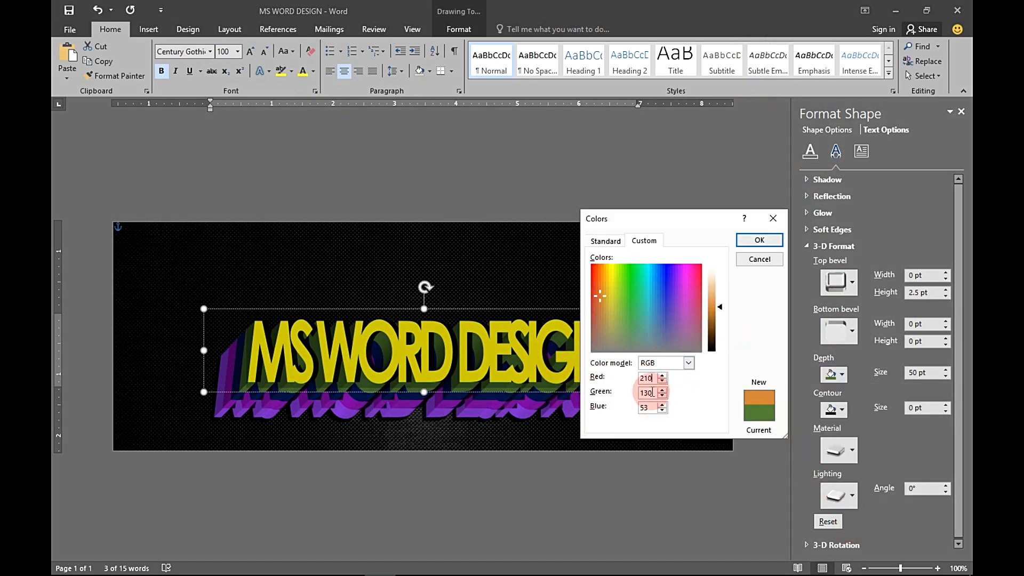
{"action": "double_click", "coordinate": [647, 393]}
{"action": "type", "text": "205"}
{"action": "left_click", "coordinate": [653, 407]}
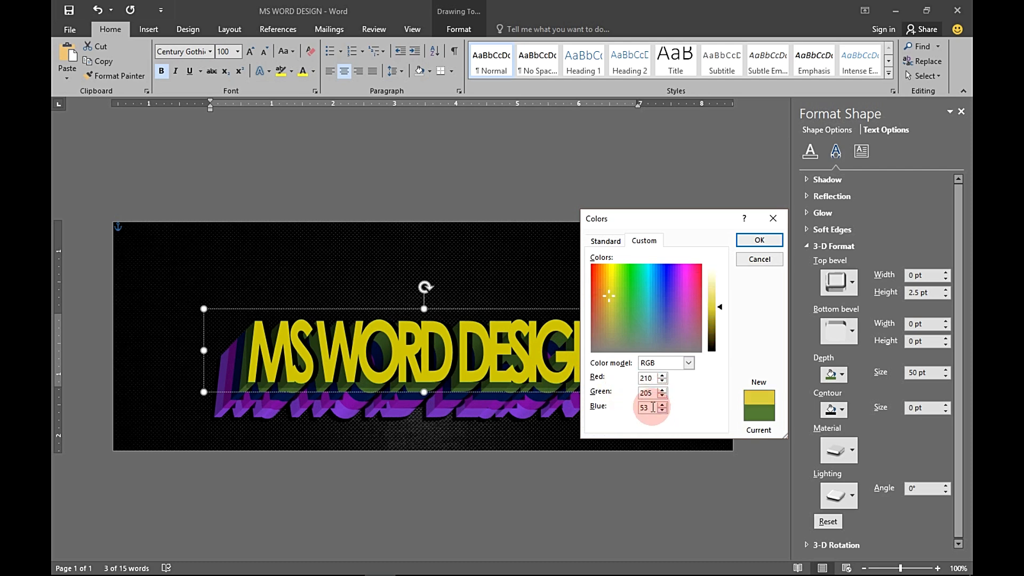
{"action": "double_click", "coordinate": [647, 406]}
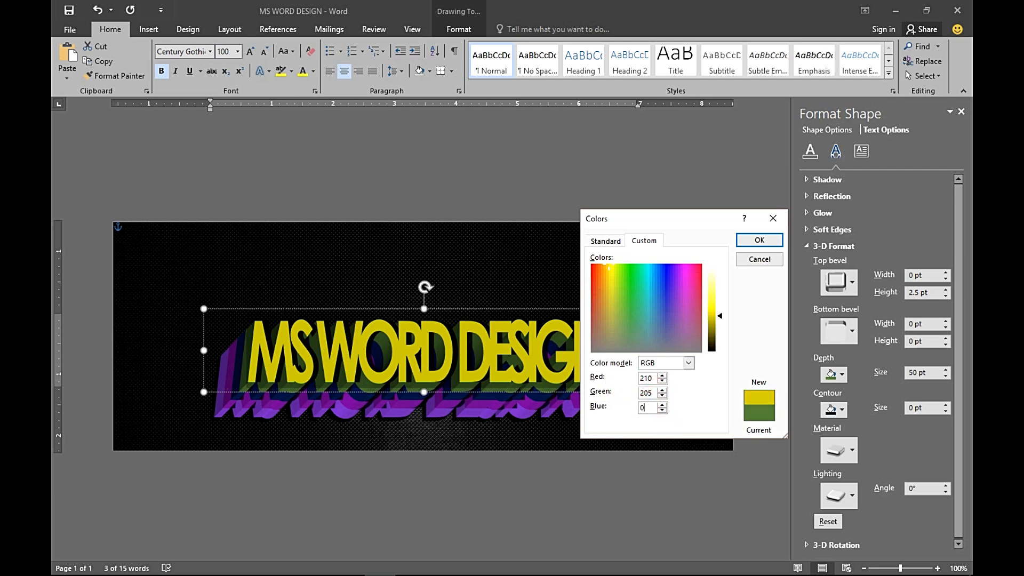
{"action": "key", "text": "Return"}
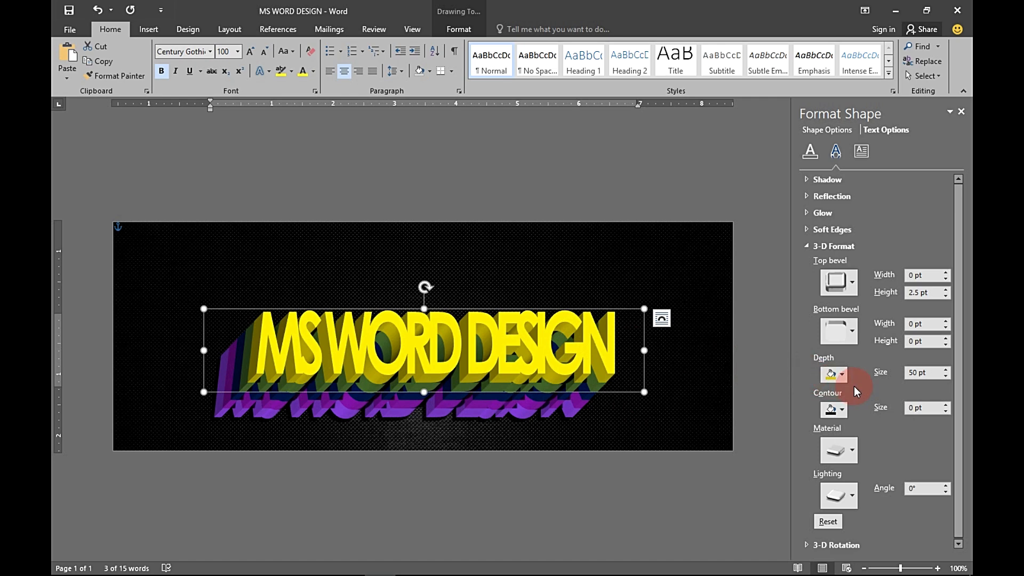
{"action": "left_click", "coordinate": [830, 375]}
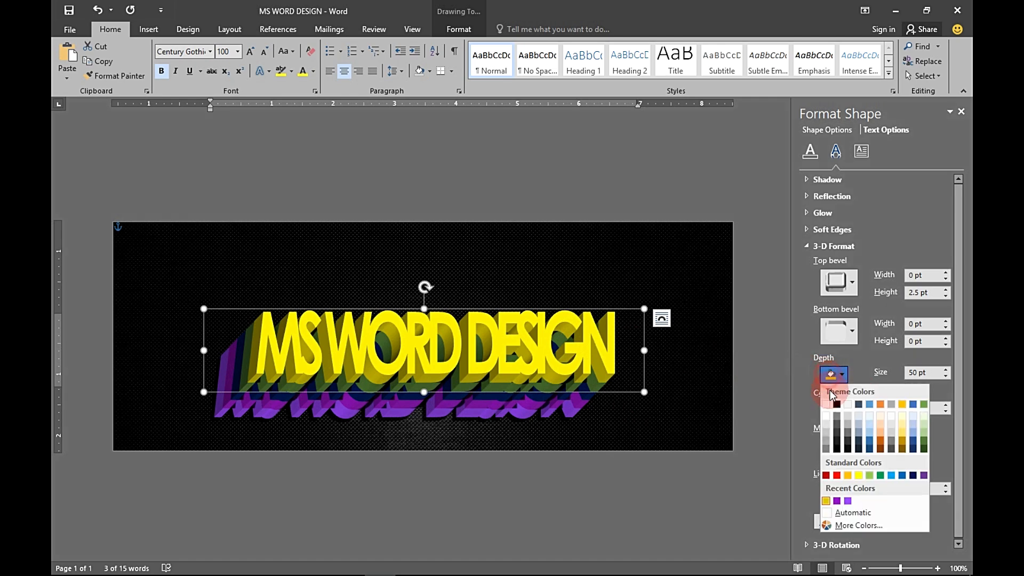
{"action": "left_click", "coordinate": [825, 502]}
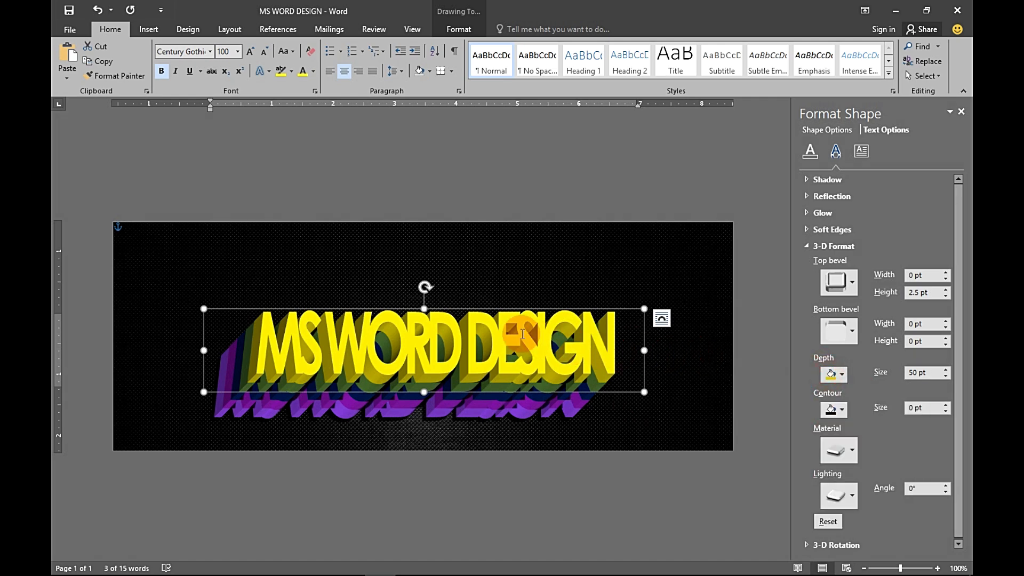
- Duplicate the yellow text box and line the copy's lettering up over the original's front faces
{"action": "left_click", "coordinate": [460, 304]}
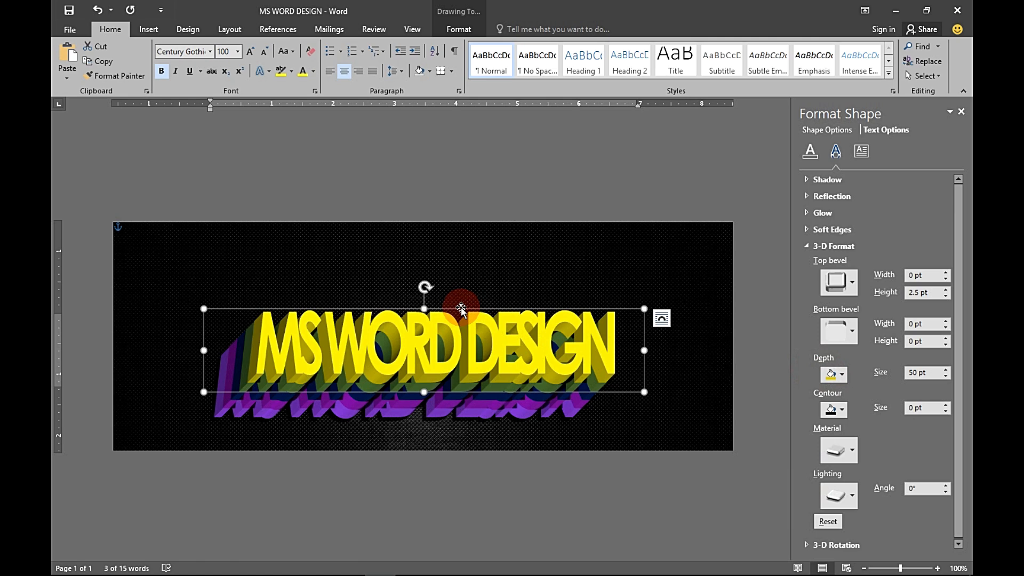
{"action": "key", "text": "ctrl+d"}
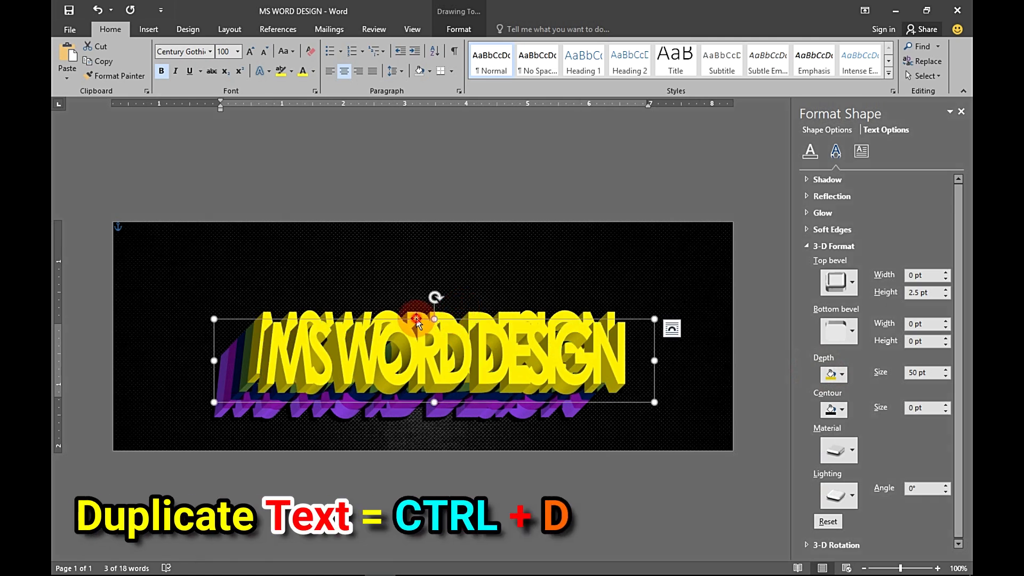
{"action": "mouse_move", "coordinate": [416, 312]}
{"action": "left_mouse_down"}
{"action": "mouse_move", "coordinate": [416, 290]}
{"action": "mouse_move", "coordinate": [421, 314]}
{"action": "left_mouse_up"}
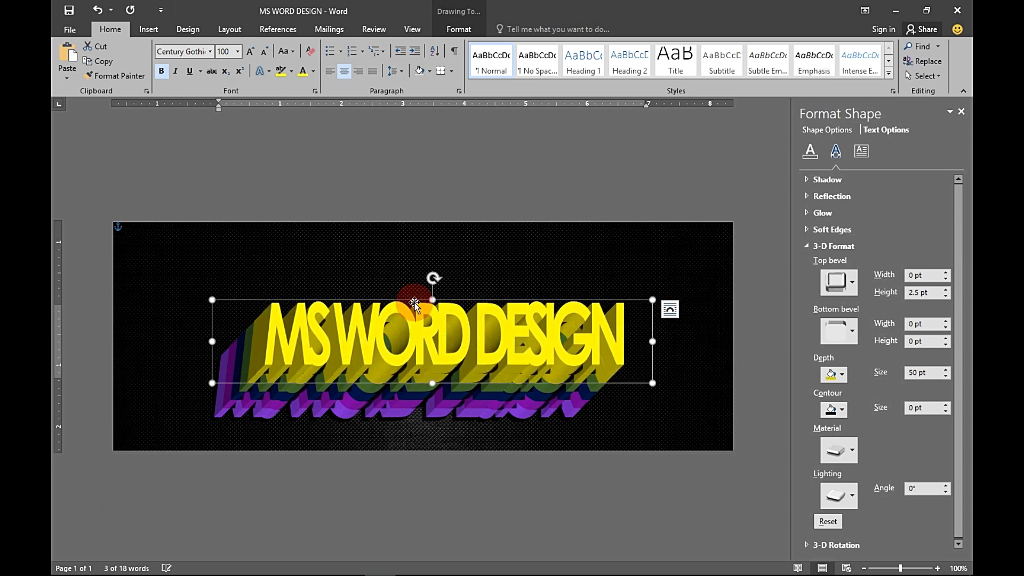
- Set the font colour of all text in the new yellow copy to standard Orange
{"action": "left_click", "coordinate": [422, 322]}
{"action": "left_click", "coordinate": [423, 326]}
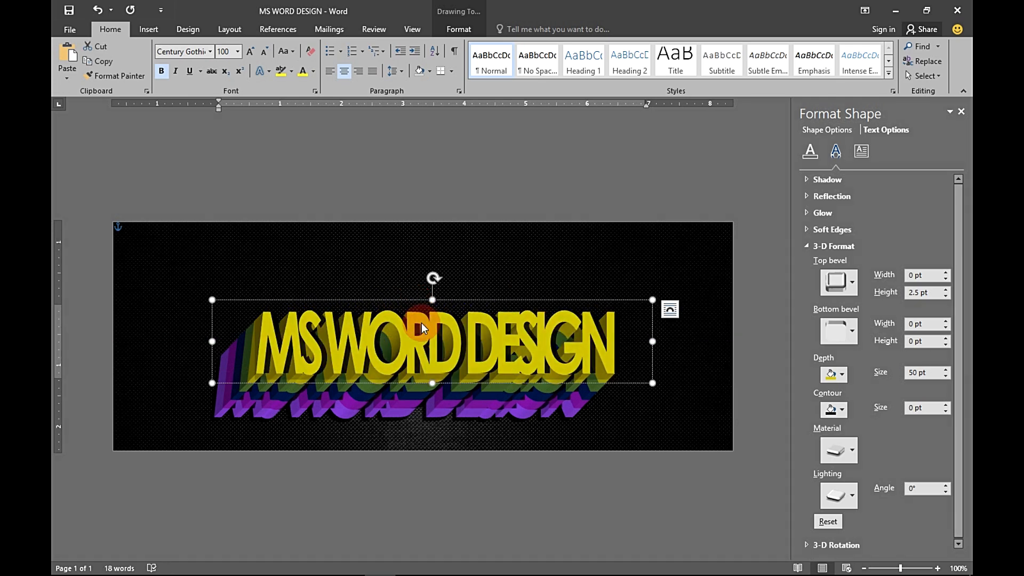
{"action": "left_click", "coordinate": [314, 74]}
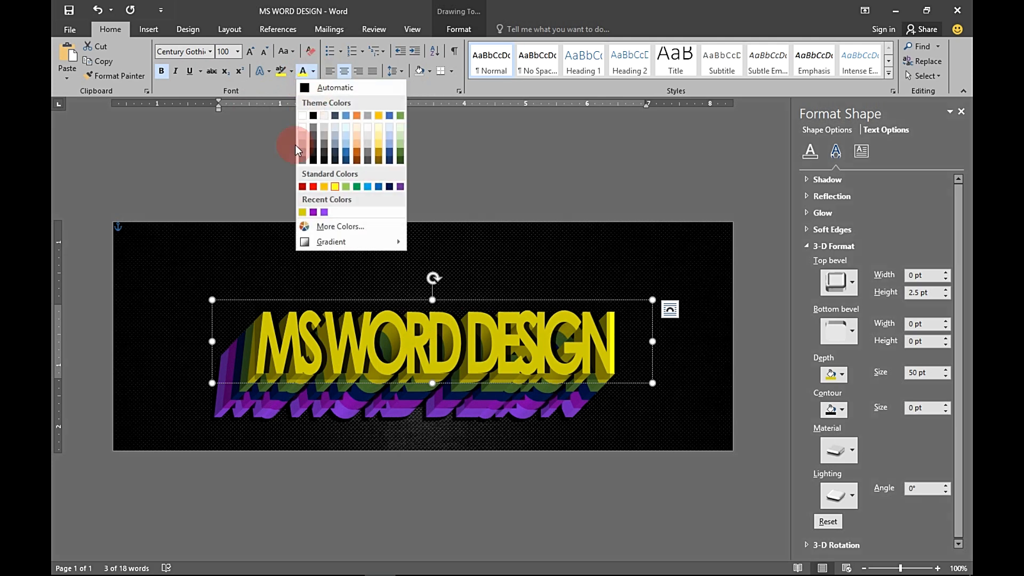
{"action": "left_click", "coordinate": [323, 186]}
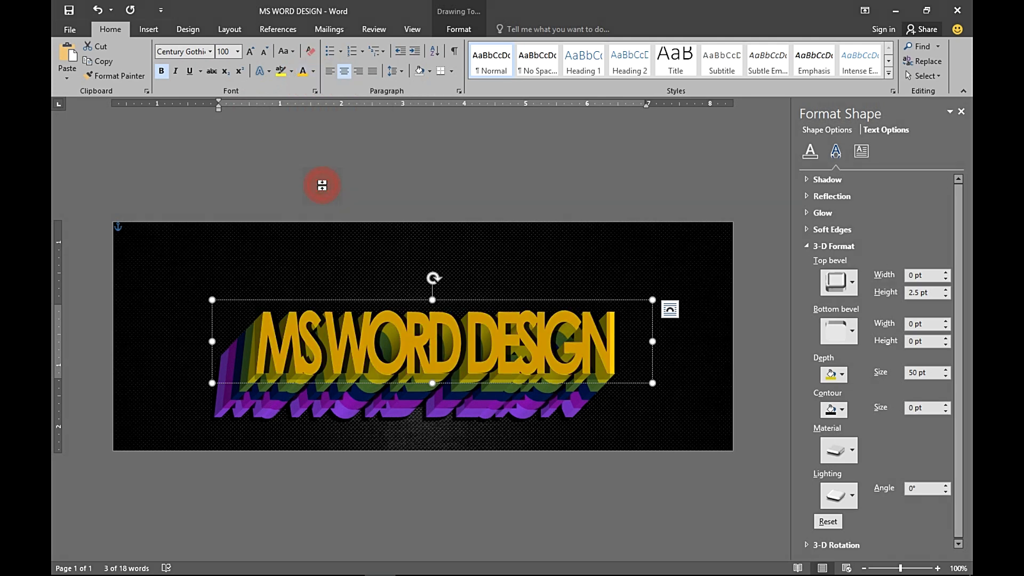
- Set the orange text's 3-D depth colour to a custom dark orange of RGB 208, 158, 0
{"action": "left_click", "coordinate": [830, 375]}
{"action": "left_click", "coordinate": [833, 528]}
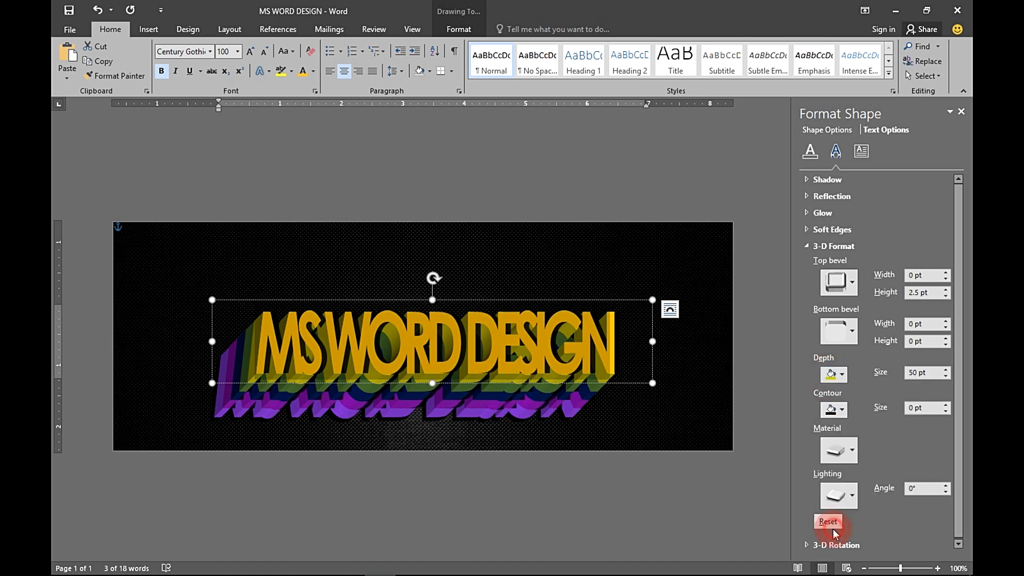
{"action": "left_click", "coordinate": [644, 241]}
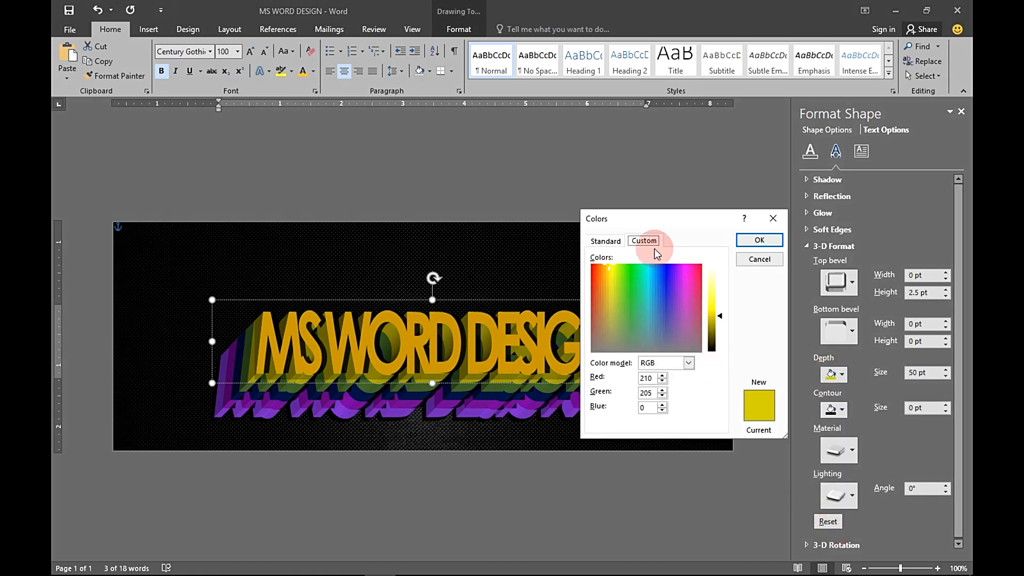
{"action": "left_click", "coordinate": [650, 382]}
{"action": "left_click_drag", "start_coordinate": [652, 382], "coordinate": [645, 380]}
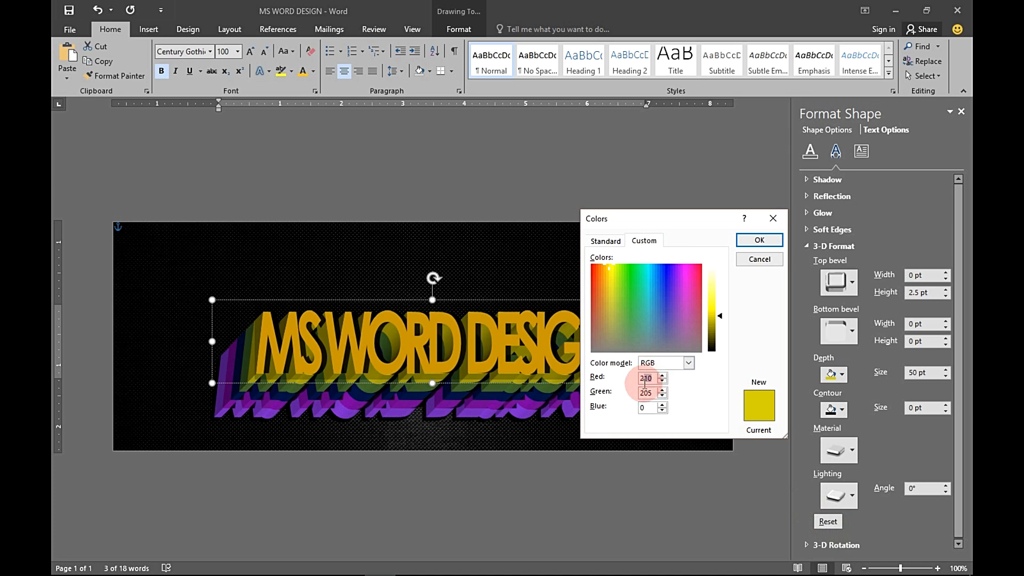
{"action": "type", "text": "208"}
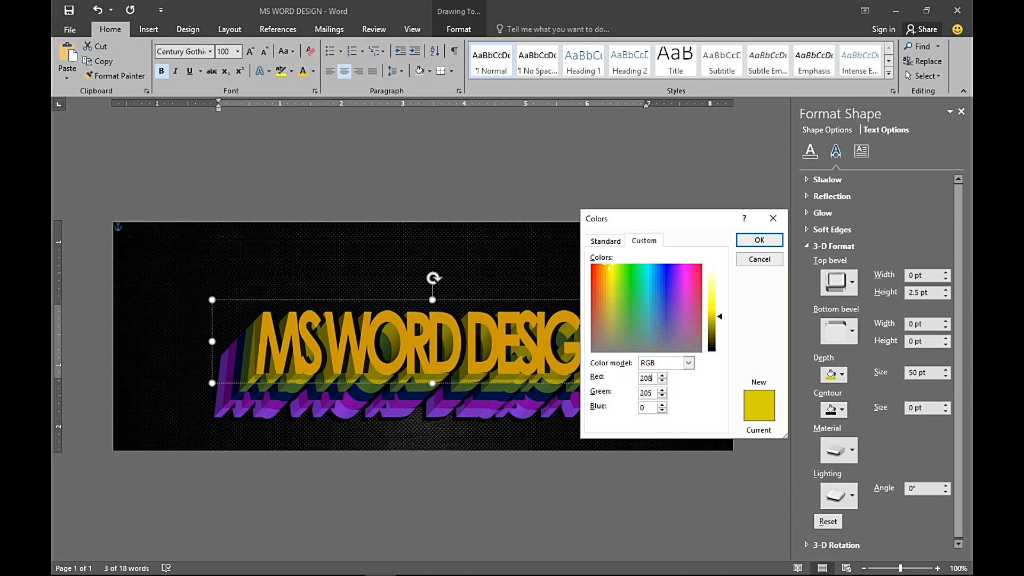
{"action": "left_click_drag", "start_coordinate": [655, 394], "coordinate": [635, 400]}
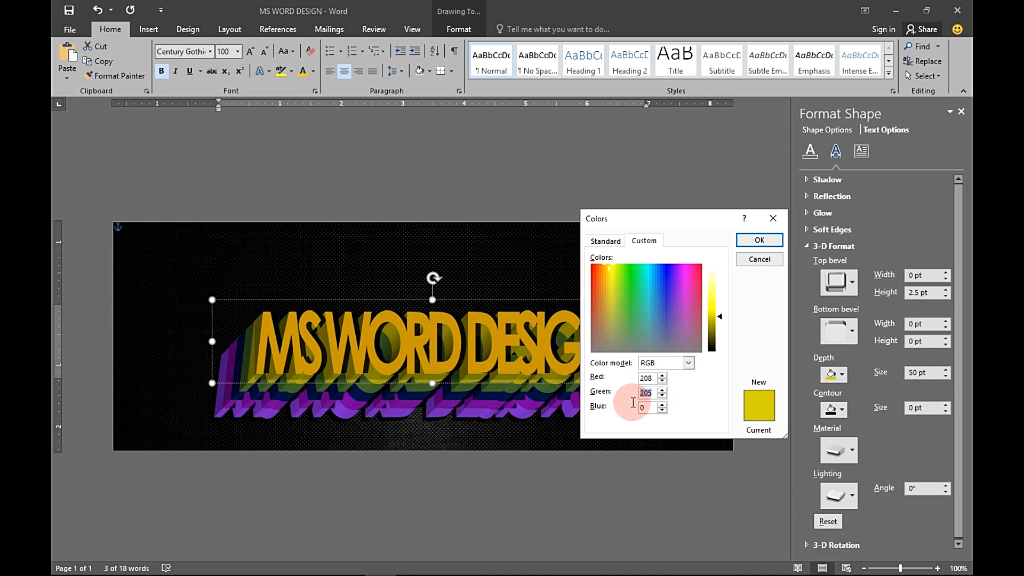
{"action": "type", "text": "158"}
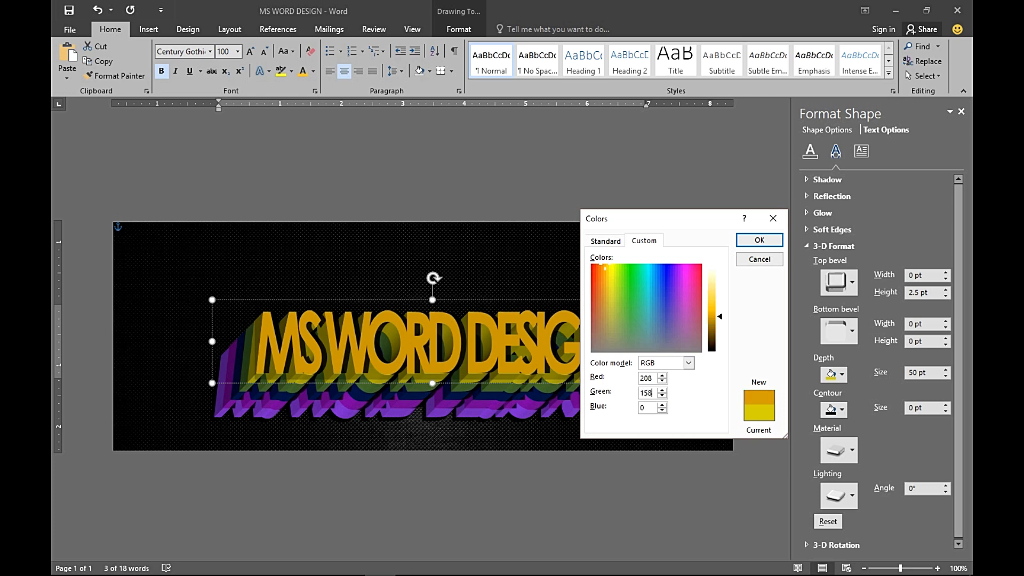
{"action": "left_click", "coordinate": [649, 407]}
{"action": "left_click", "coordinate": [760, 236]}
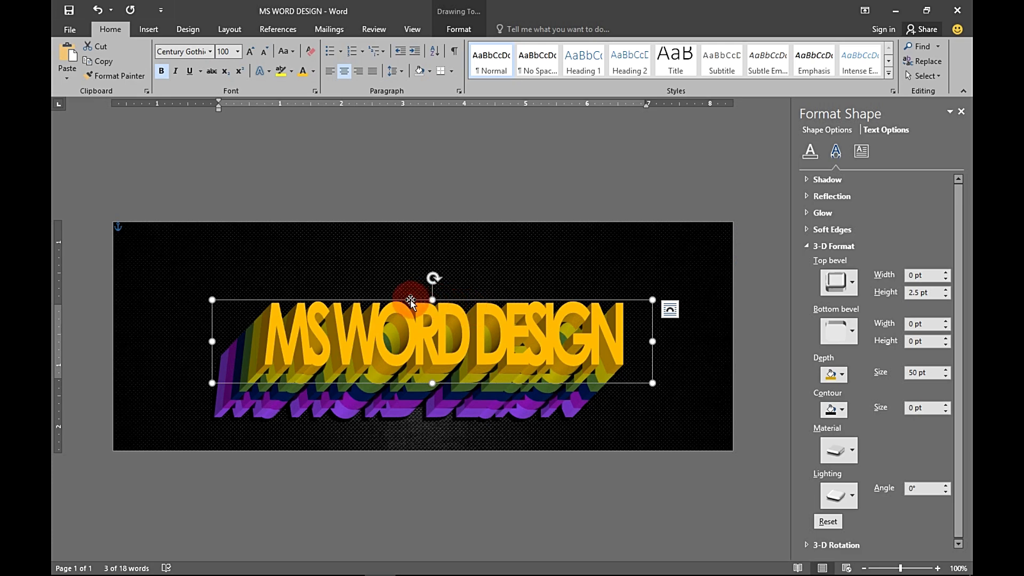
- Duplicate the orange text box, align the copy over the original's front faces, and select all of the copy's text
{"action": "key", "text": "ctrl+d"}
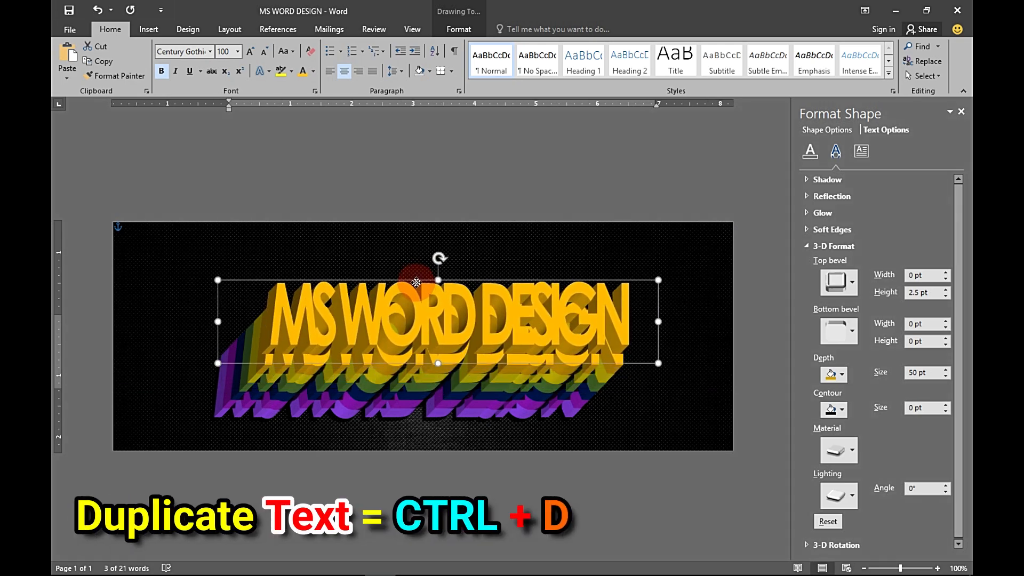
{"action": "left_click_drag", "start_coordinate": [420, 292], "coordinate": [418, 290]}
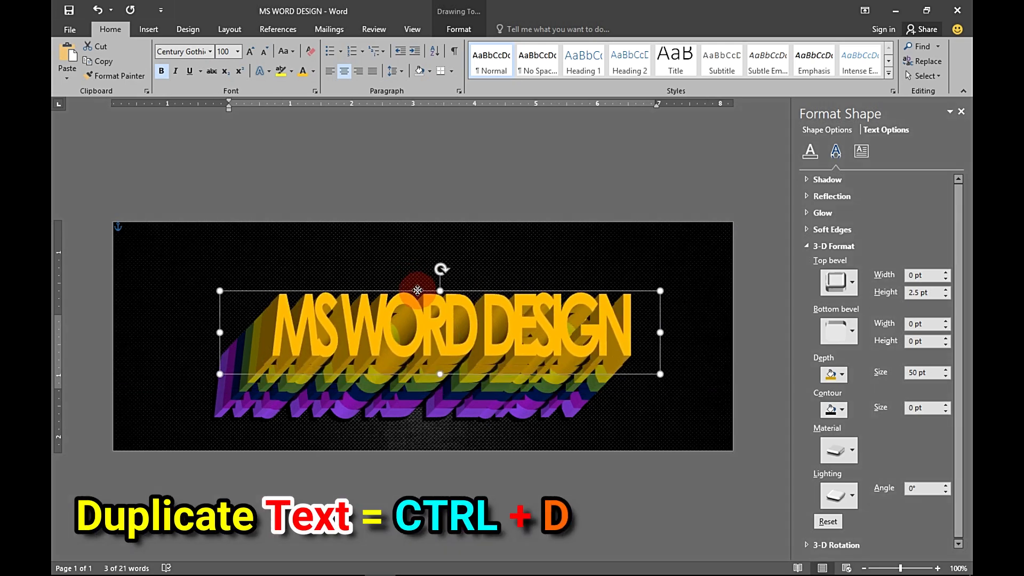
{"action": "left_click", "coordinate": [433, 313]}
{"action": "key", "text": "ctrl+a"}
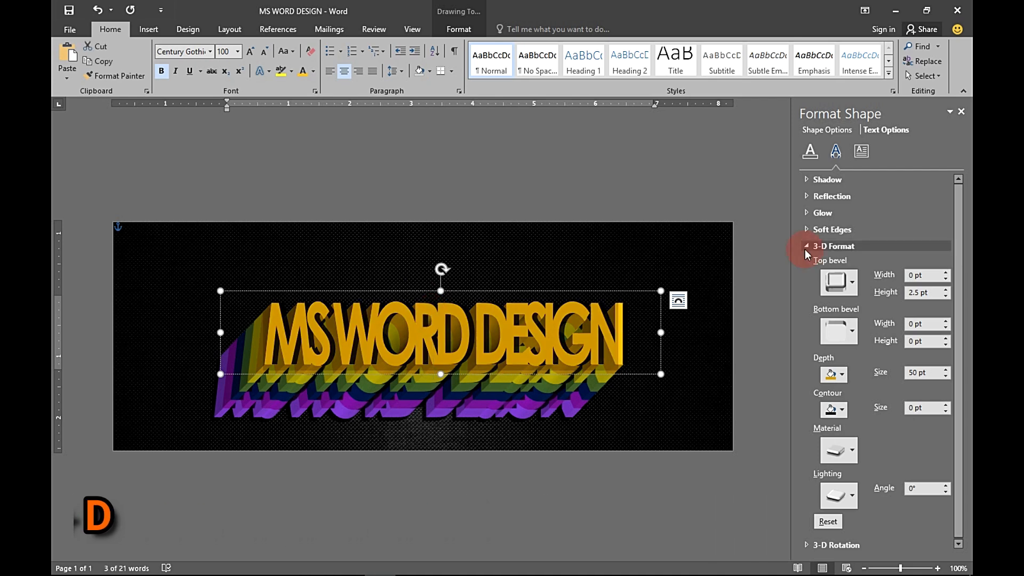
- Change the selected text's fill to a linear gradient with a 50° angle
{"action": "left_click", "coordinate": [806, 247]}
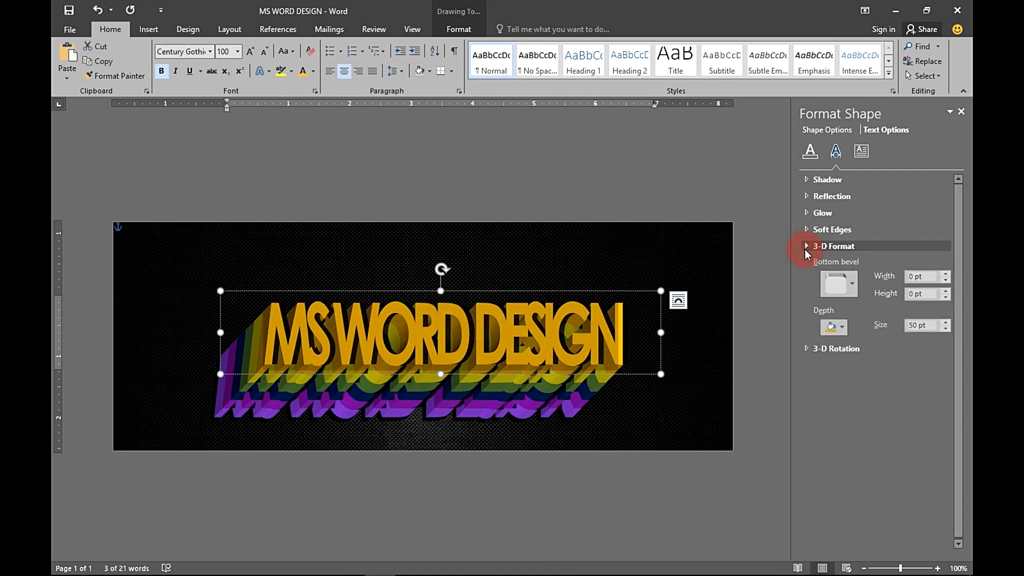
{"action": "left_click", "coordinate": [809, 156]}
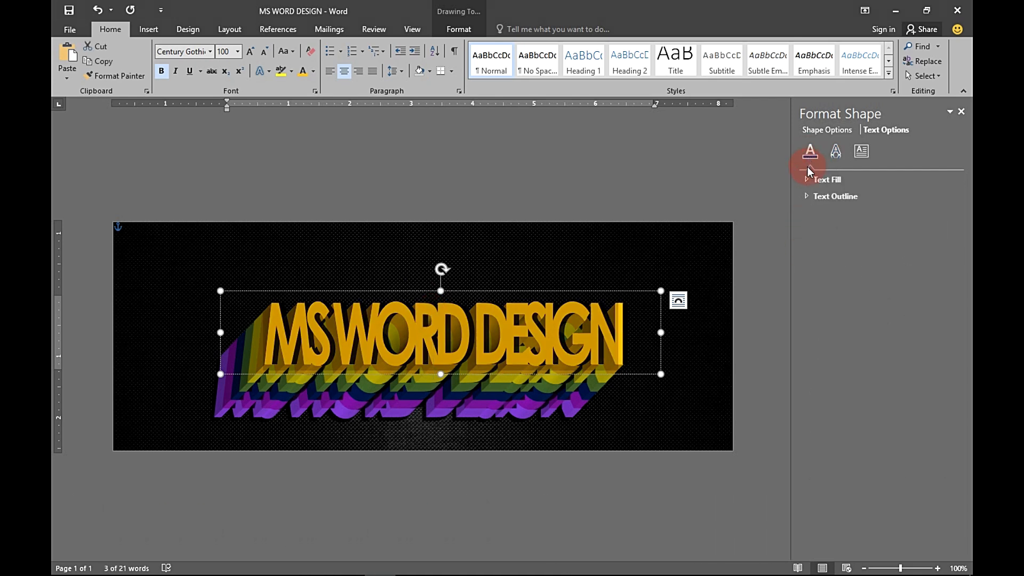
{"action": "left_click", "coordinate": [806, 181]}
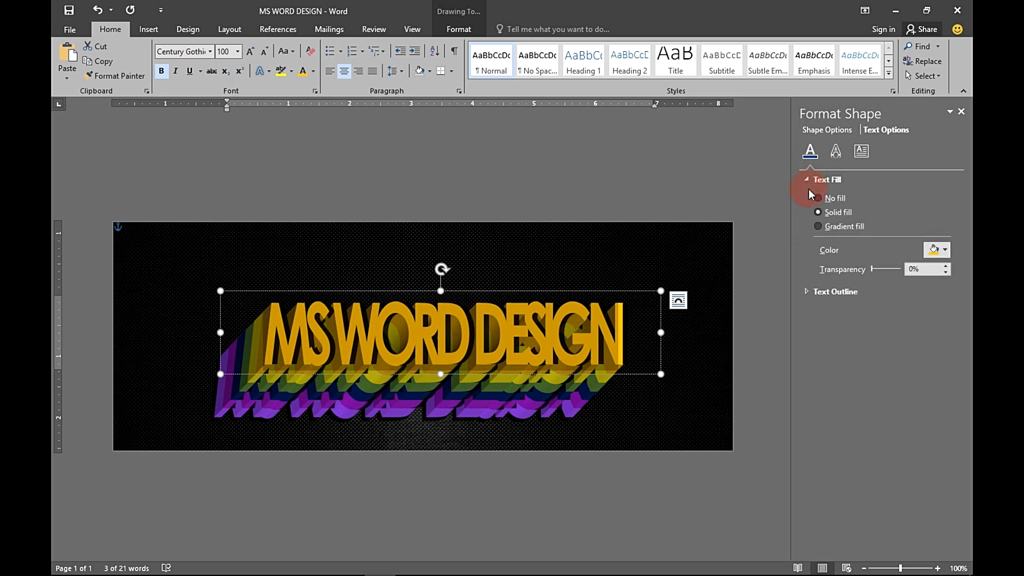
{"action": "left_click", "coordinate": [836, 225]}
{"action": "left_click", "coordinate": [930, 273]}
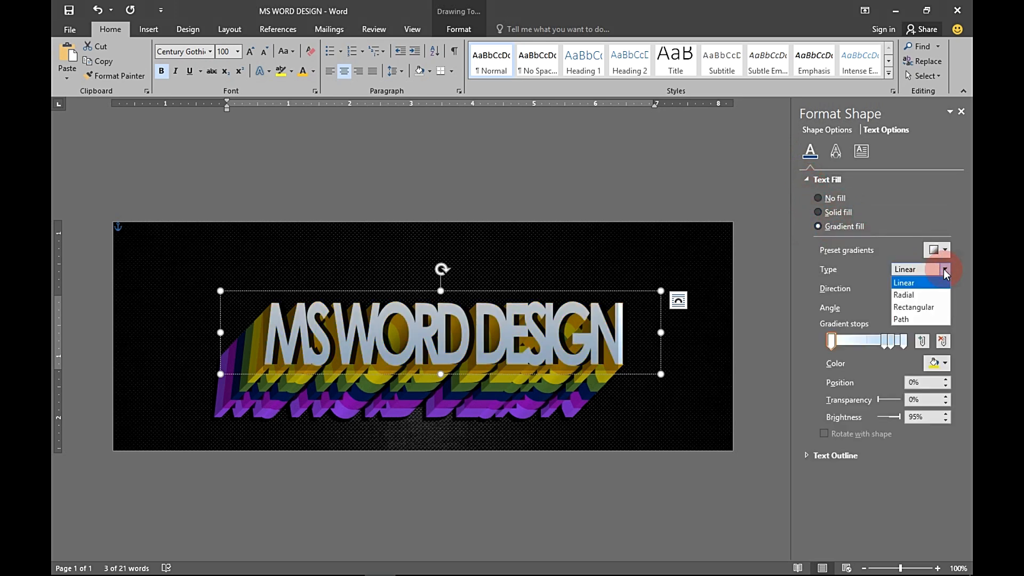
{"action": "left_click", "coordinate": [917, 285]}
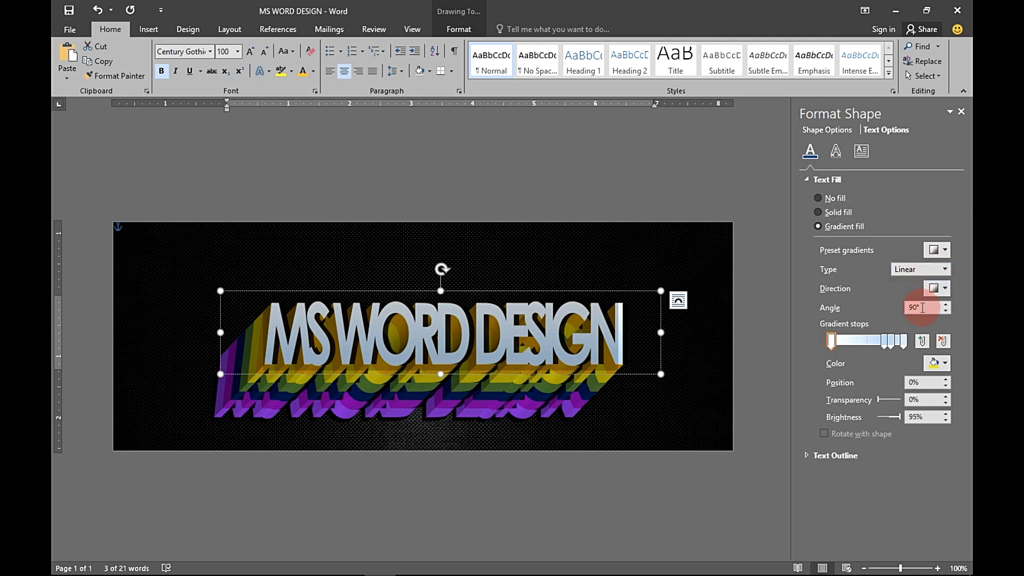
{"action": "left_click_drag", "start_coordinate": [914, 308], "coordinate": [895, 320]}
{"action": "type", "text": "50"}
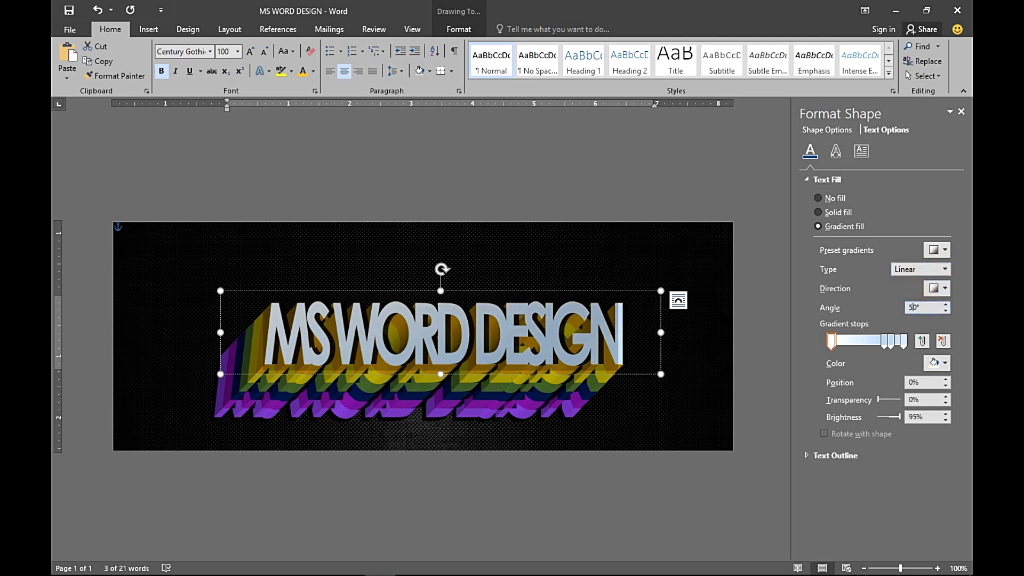
- Colour the first text gradient stop standard Red and add a second stop positioned at 15%
{"action": "left_click", "coordinate": [829, 342]}
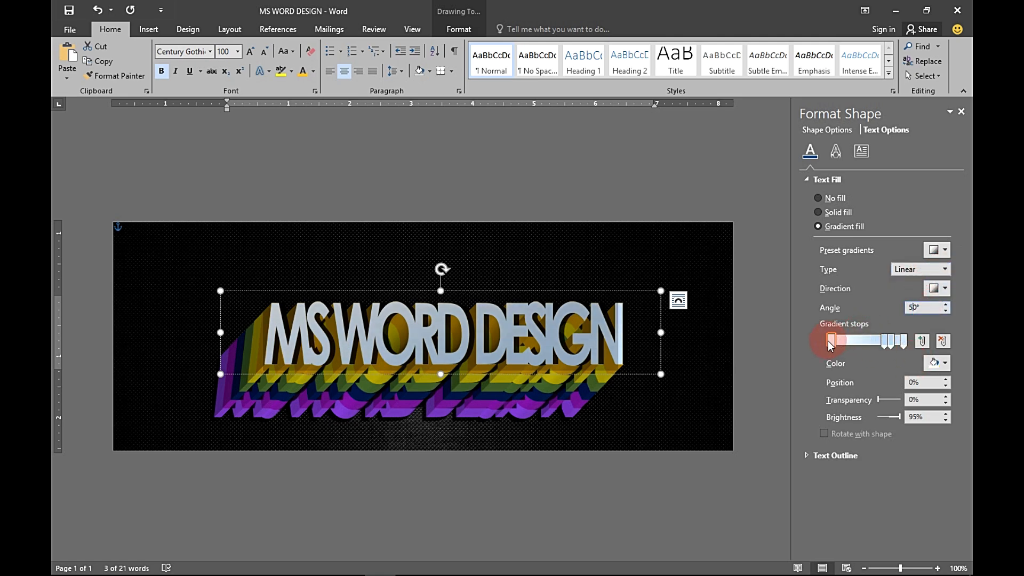
{"action": "left_click", "coordinate": [943, 367]}
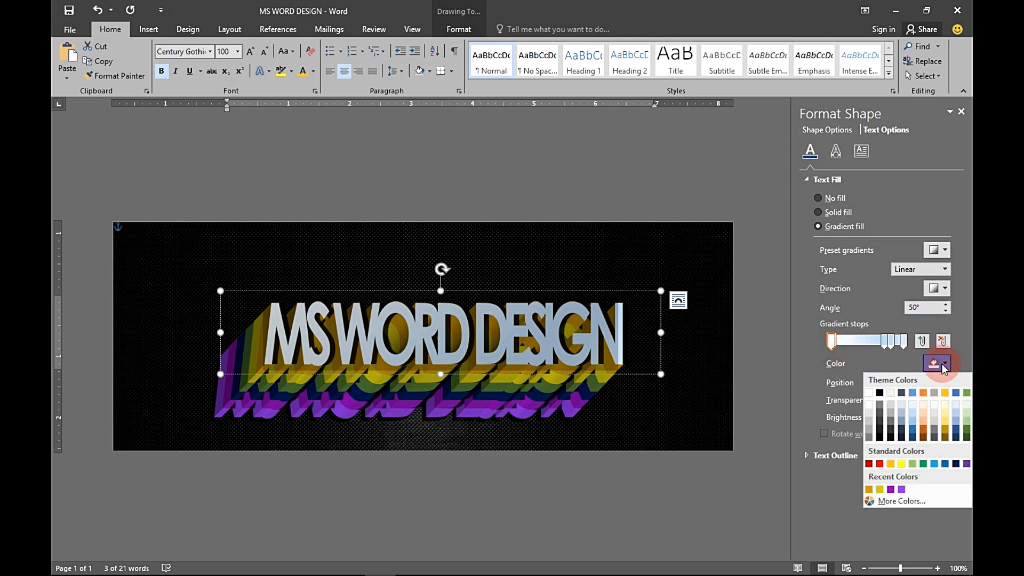
{"action": "left_click", "coordinate": [888, 464]}
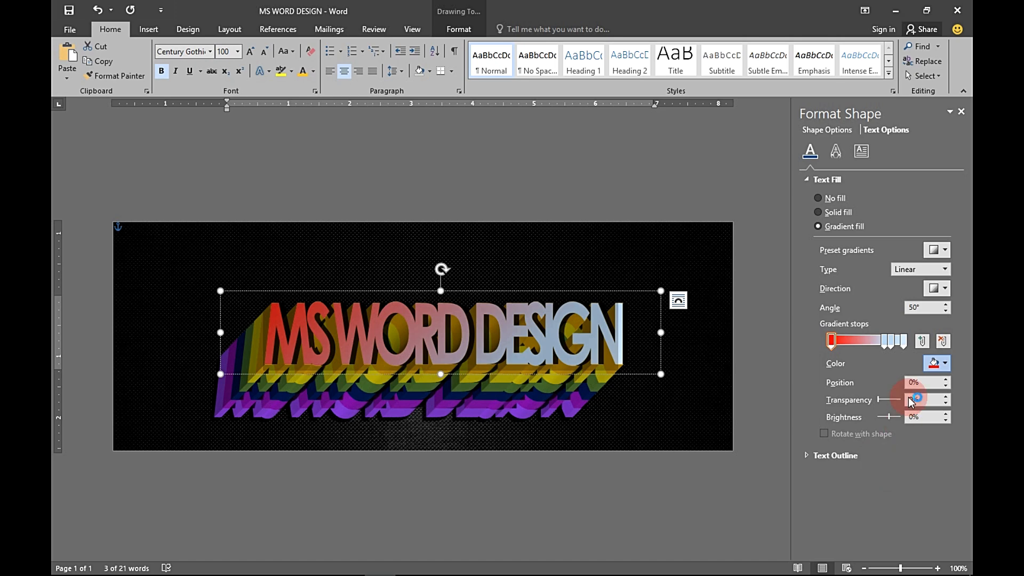
{"action": "left_click", "coordinate": [844, 341]}
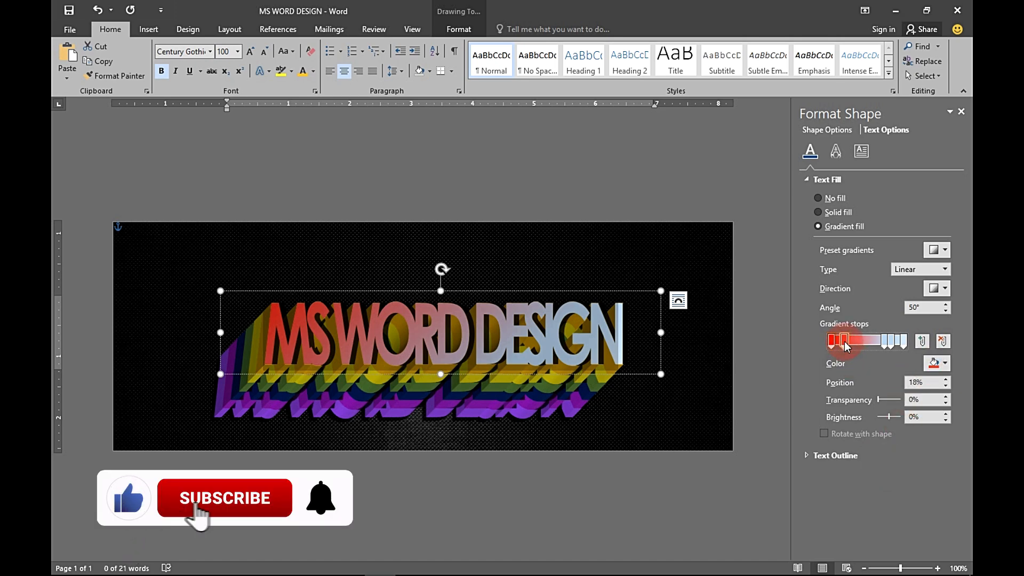
{"action": "left_click", "coordinate": [946, 386]}
{"action": "left_click", "coordinate": [945, 386]}
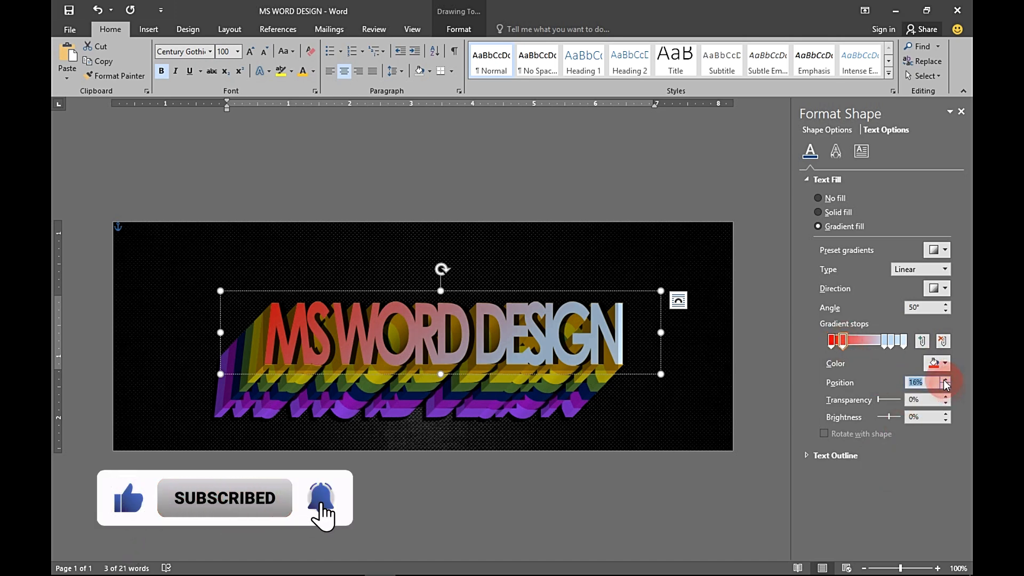
- Set the 15% gradient stop's colour to a custom light red of RGB 255, 71, 71
{"action": "left_click", "coordinate": [934, 363]}
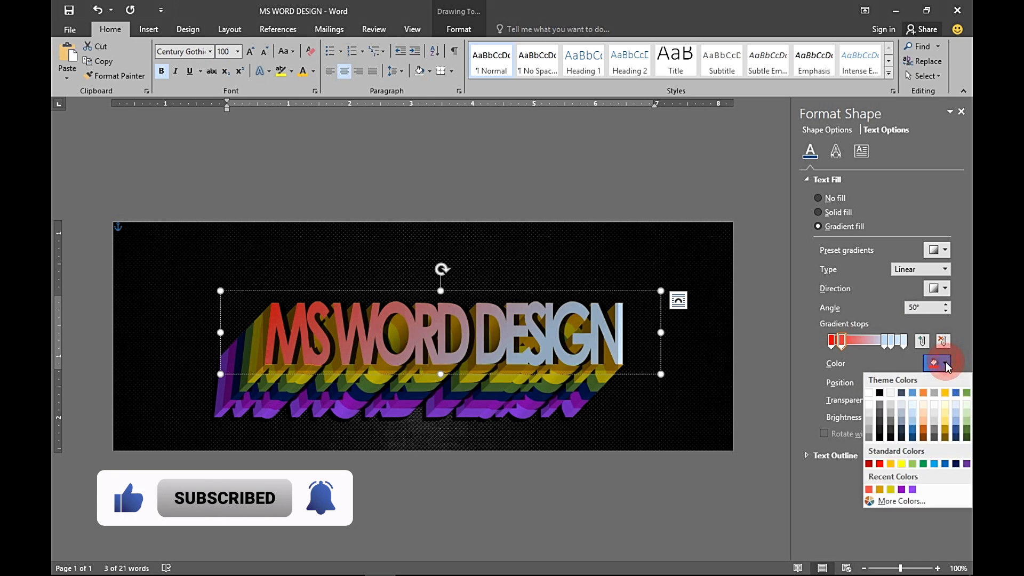
{"action": "left_click", "coordinate": [879, 463]}
{"action": "left_click", "coordinate": [934, 363]}
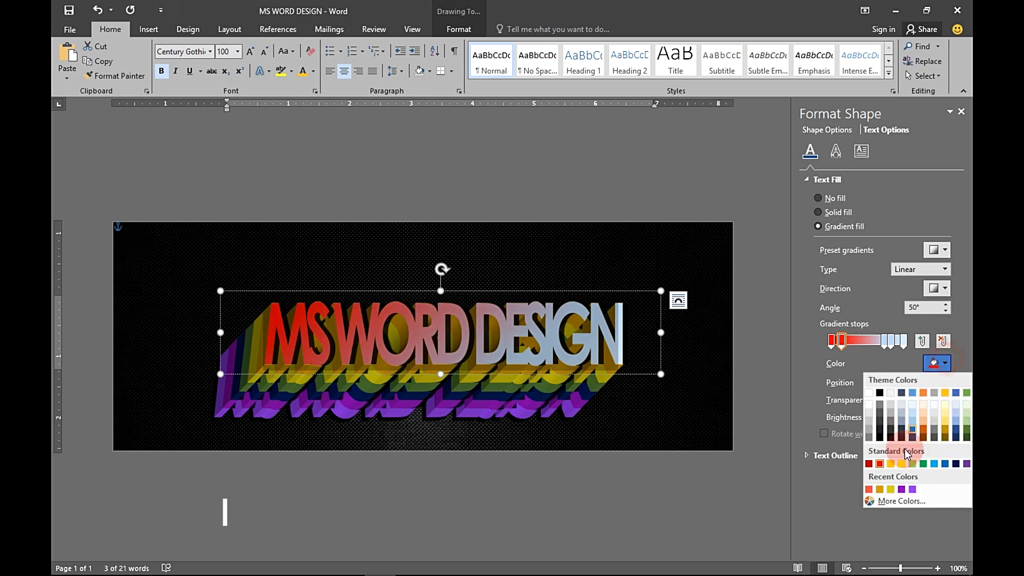
{"action": "left_click", "coordinate": [875, 501]}
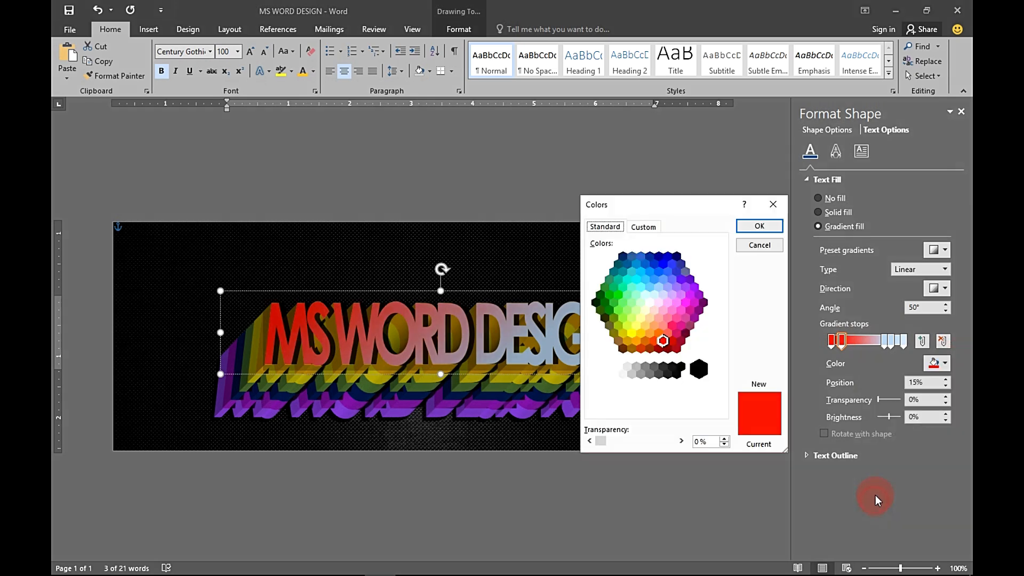
{"action": "left_click", "coordinate": [646, 229]}
{"action": "double_click", "coordinate": [645, 378]}
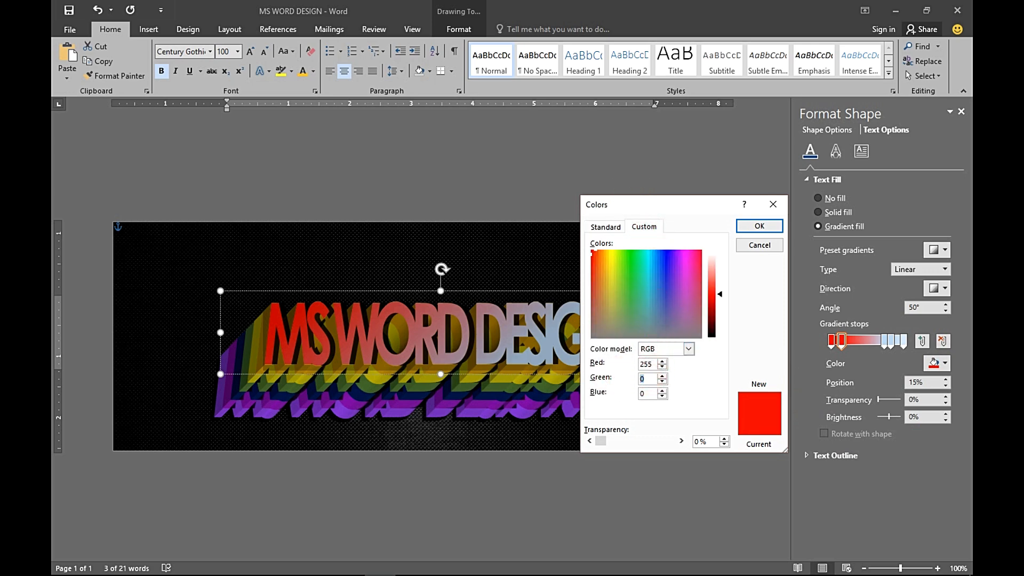
{"action": "type", "text": "71"}
{"action": "double_click", "coordinate": [647, 393]}
{"action": "type", "text": "7"}
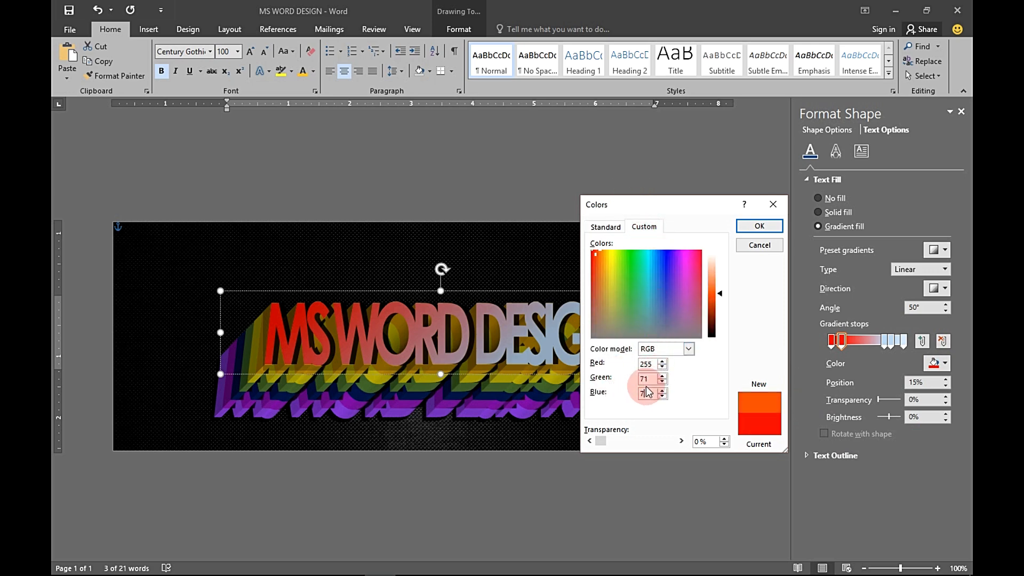
{"action": "type", "text": "1"}
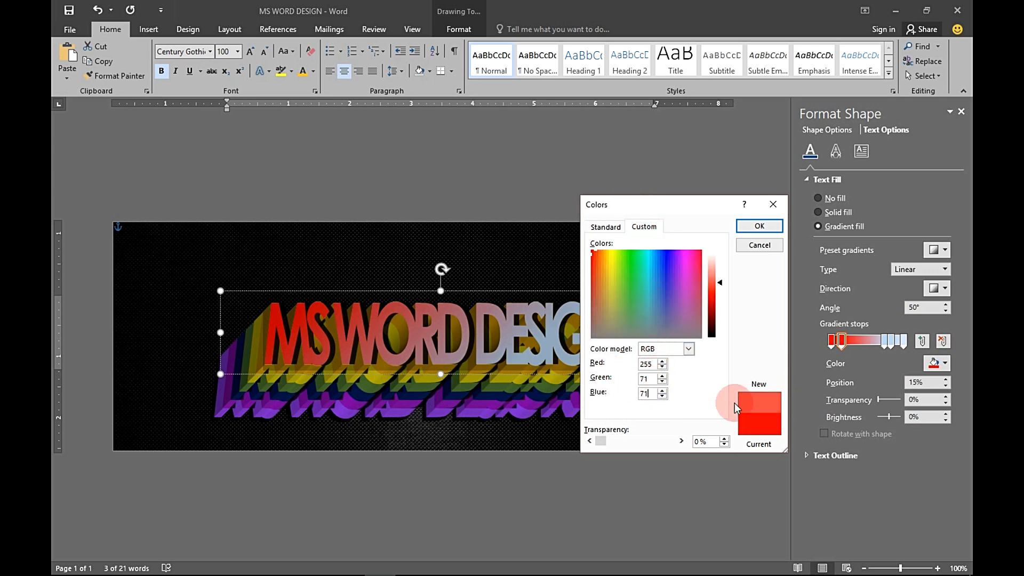
{"action": "left_click", "coordinate": [761, 226]}
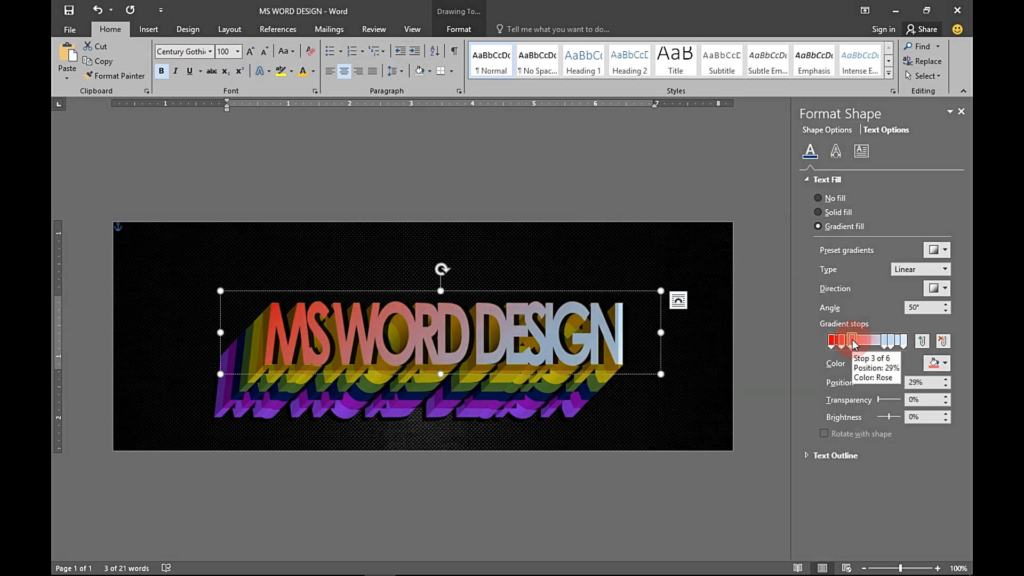
- Position the third gradient stop at 25% and give it the recent custom red of RGB 255, 71, 71
{"action": "left_click", "coordinate": [944, 386]}
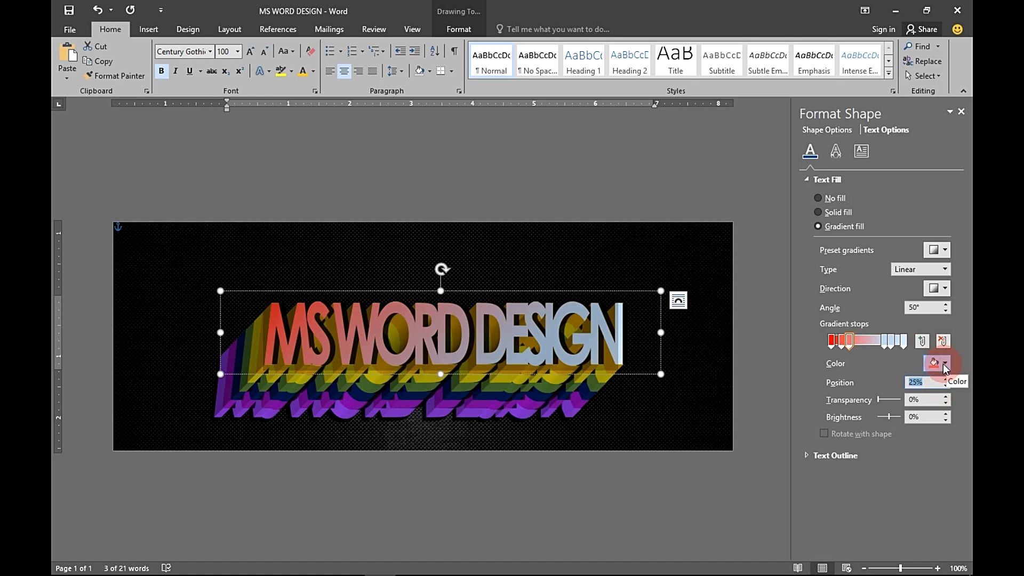
{"action": "left_click", "coordinate": [944, 366]}
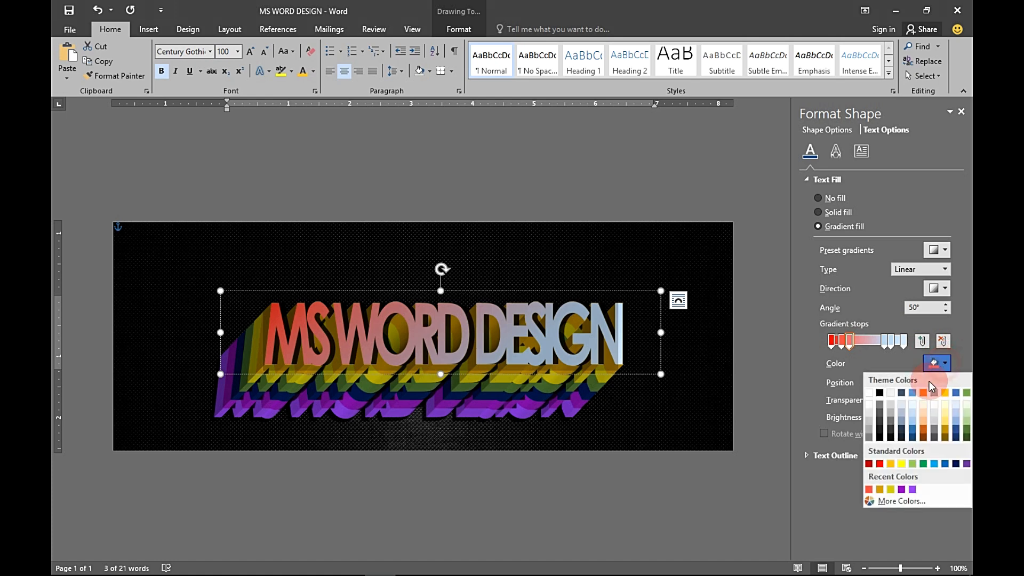
{"action": "left_click", "coordinate": [869, 491]}
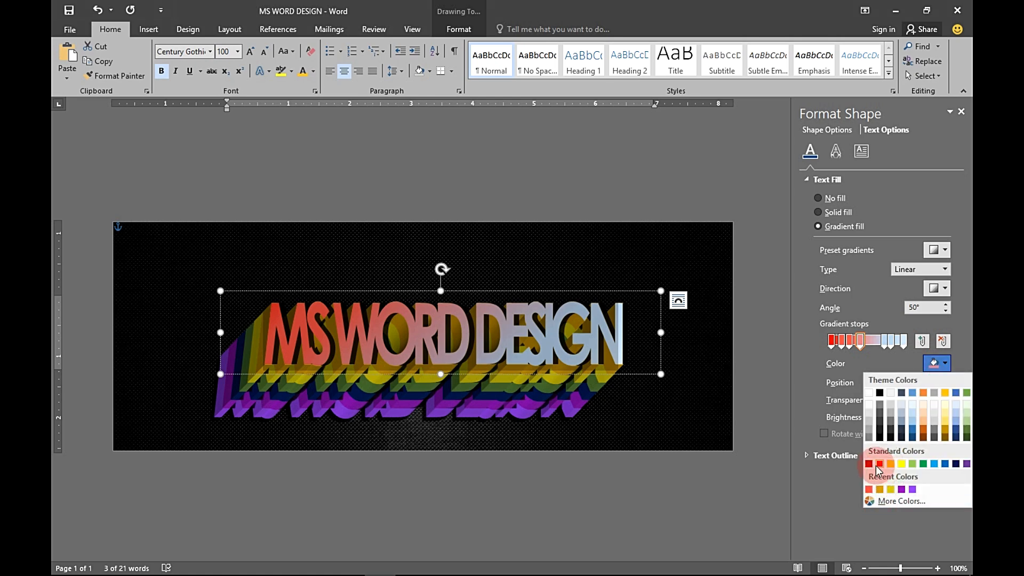
- Mix a custom light red of RGB 255, 133, 133 for the 40% gradient stop and apply a recent custom red to it
{"action": "left_click", "coordinate": [869, 489]}
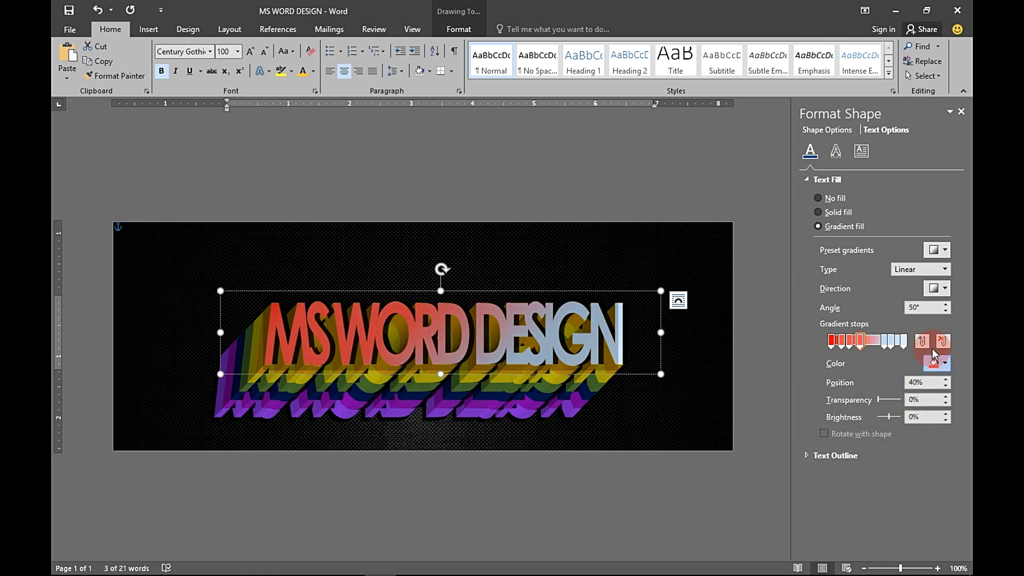
{"action": "left_click", "coordinate": [938, 365]}
{"action": "left_click", "coordinate": [874, 502]}
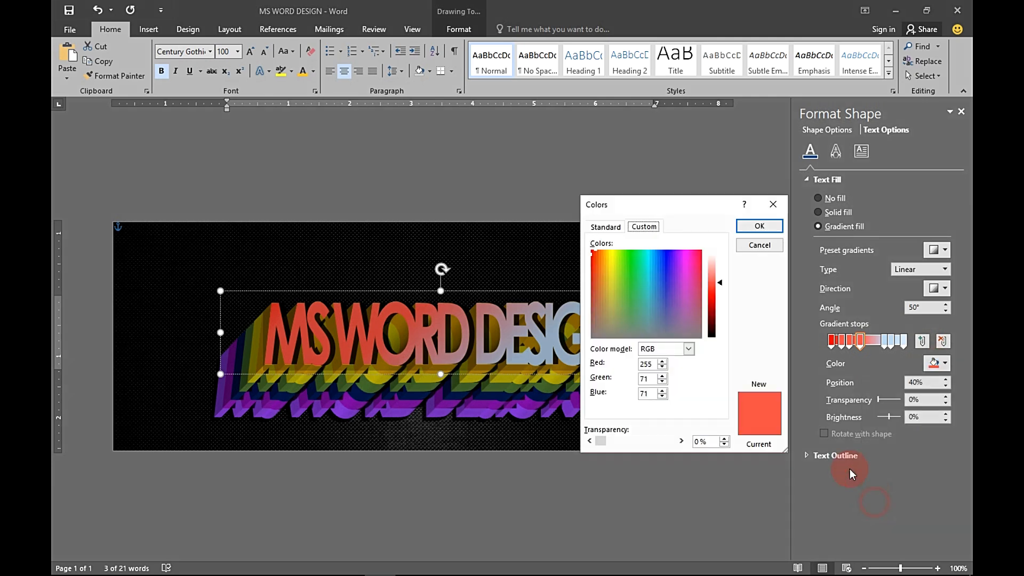
{"action": "double_click", "coordinate": [647, 378]}
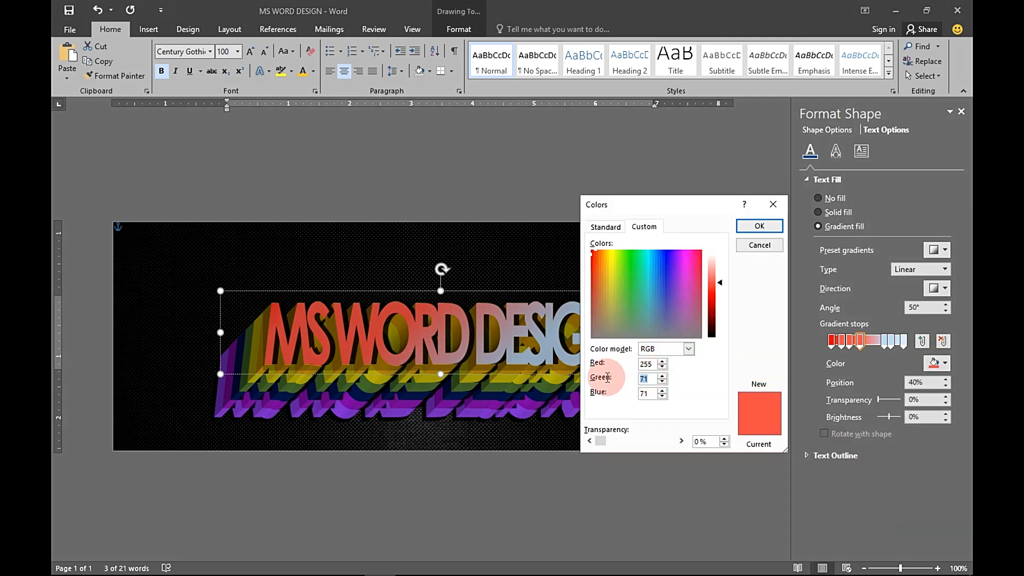
{"action": "type", "text": "133"}
{"action": "double_click", "coordinate": [647, 393]}
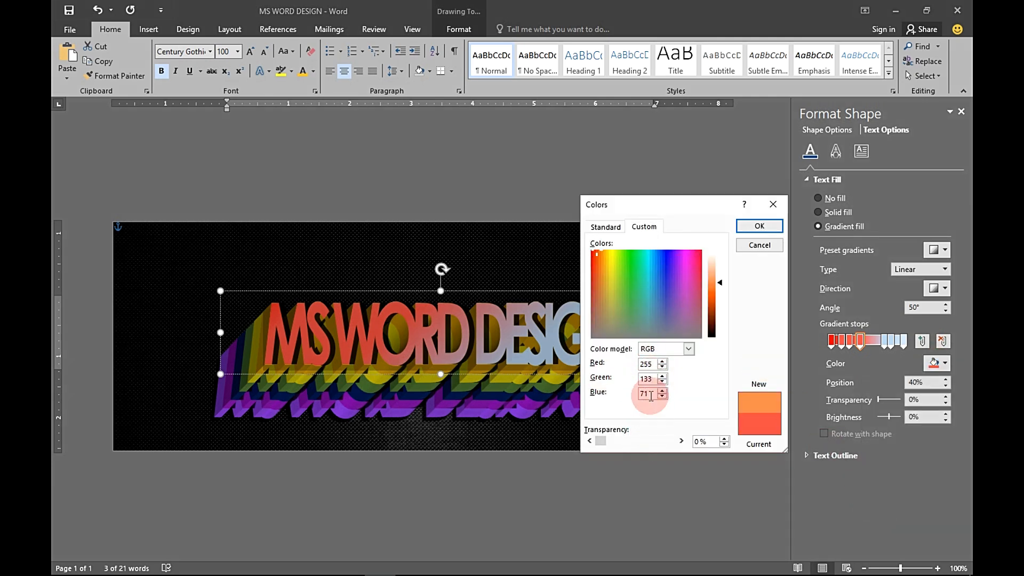
{"action": "type", "text": "133"}
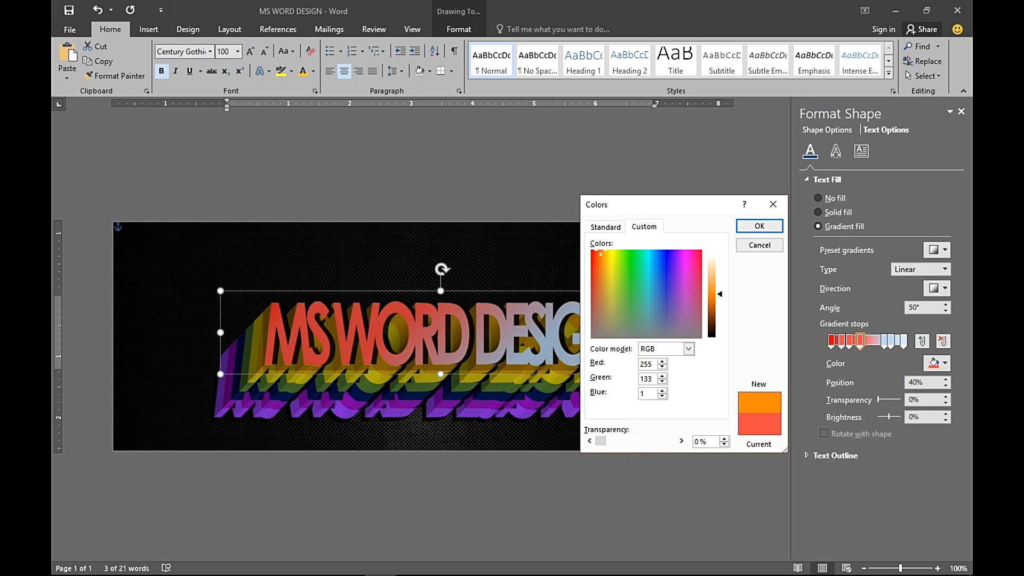
{"action": "left_click", "coordinate": [678, 384]}
{"action": "left_click", "coordinate": [759, 225]}
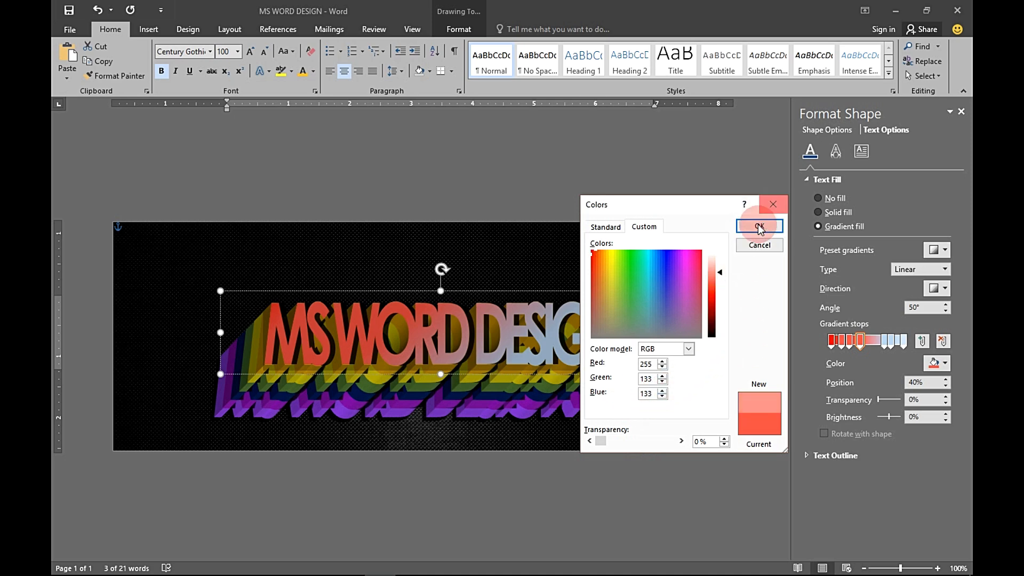
{"action": "left_click", "coordinate": [932, 364]}
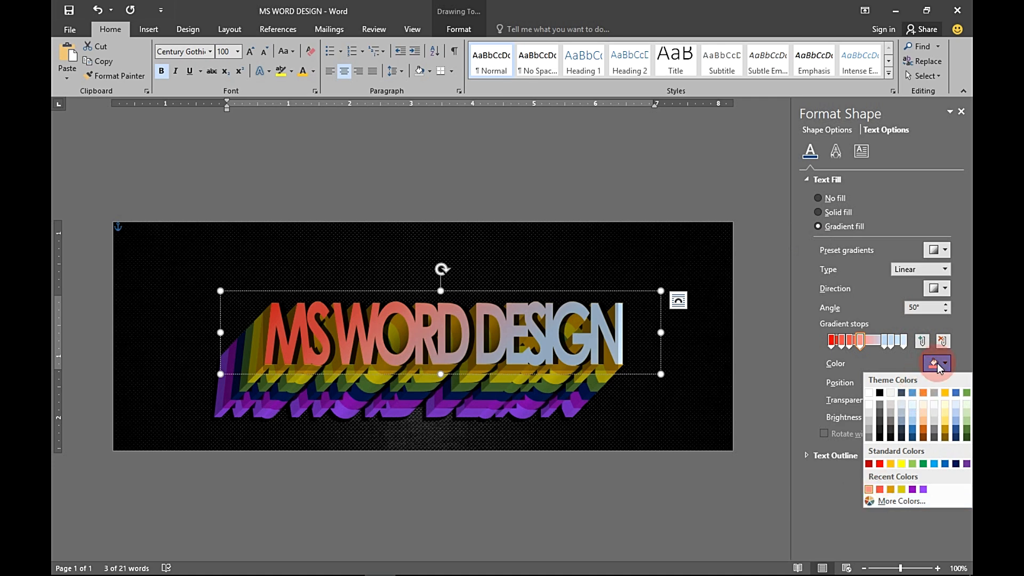
{"action": "left_click", "coordinate": [879, 488]}
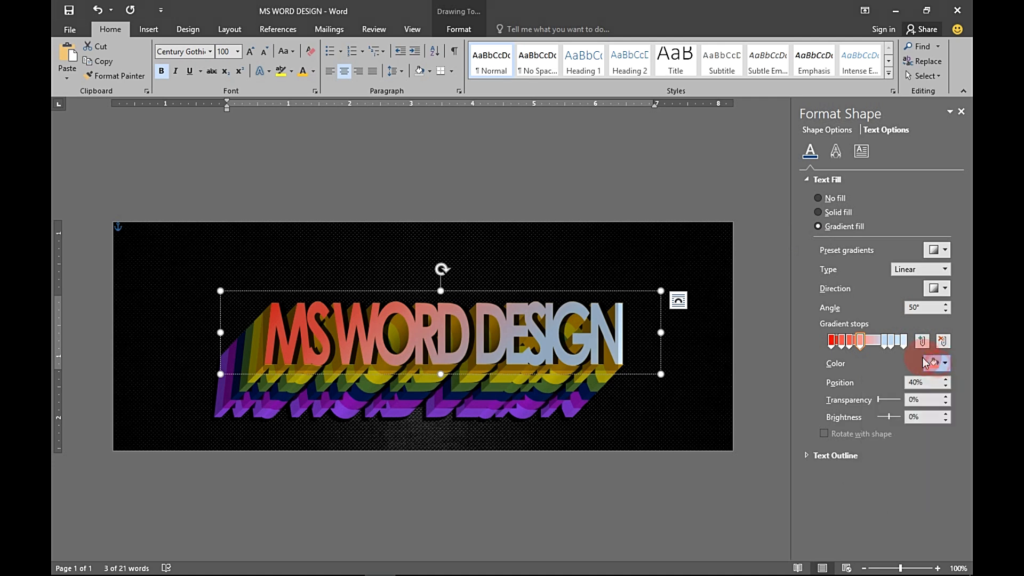
- Add a gradient stop at 50% and colour it standard Red
{"action": "left_click", "coordinate": [868, 342]}
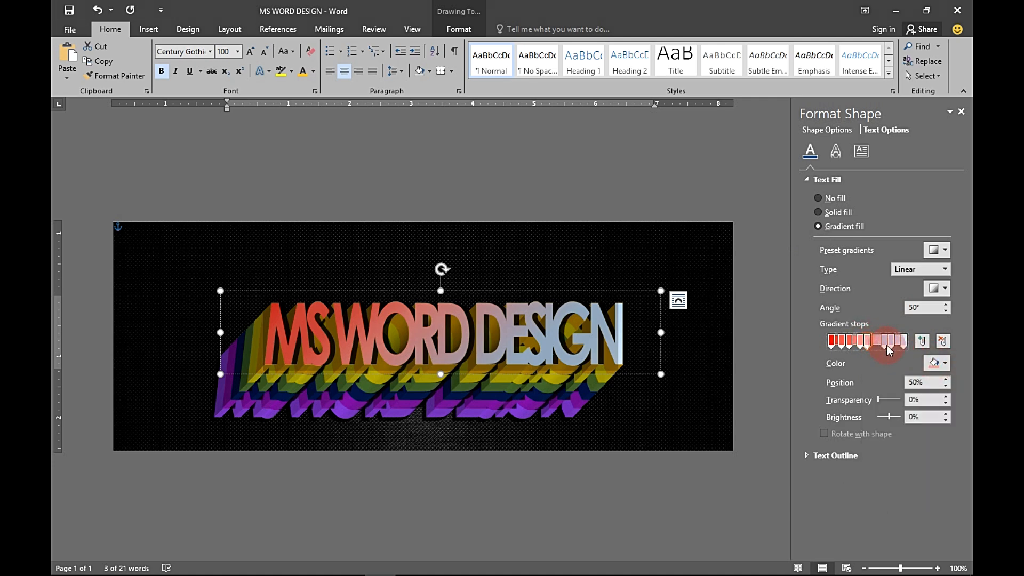
{"action": "left_click", "coordinate": [943, 367]}
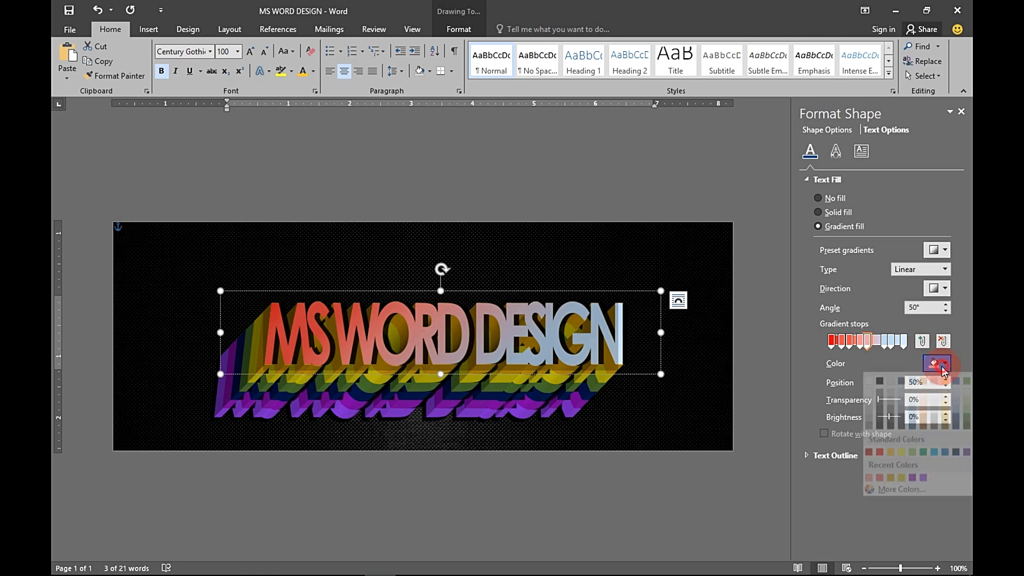
{"action": "left_click", "coordinate": [878, 464]}
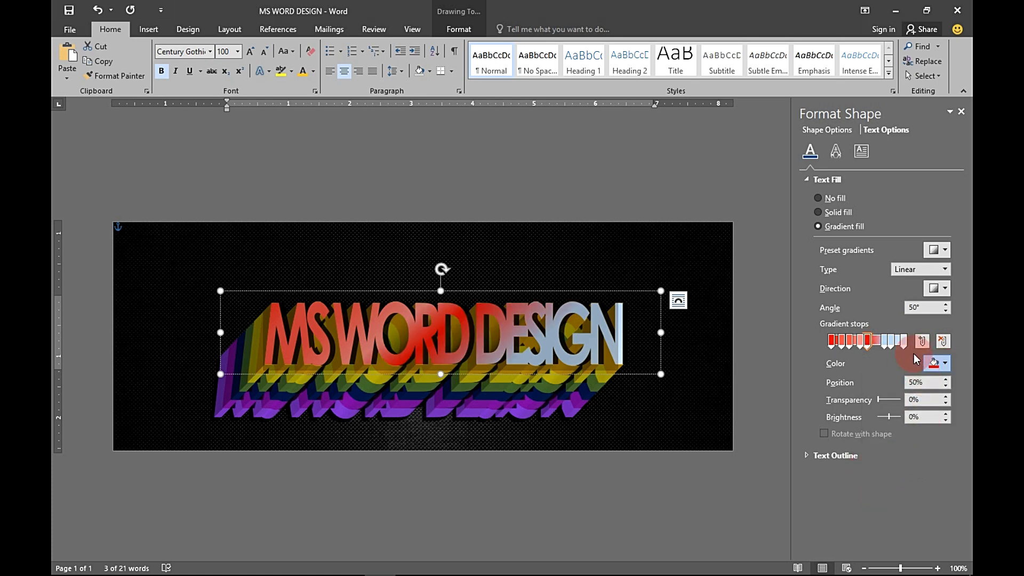
- Move the first light blue gradient stop to 65% and colour it White
{"action": "left_click", "coordinate": [883, 345]}
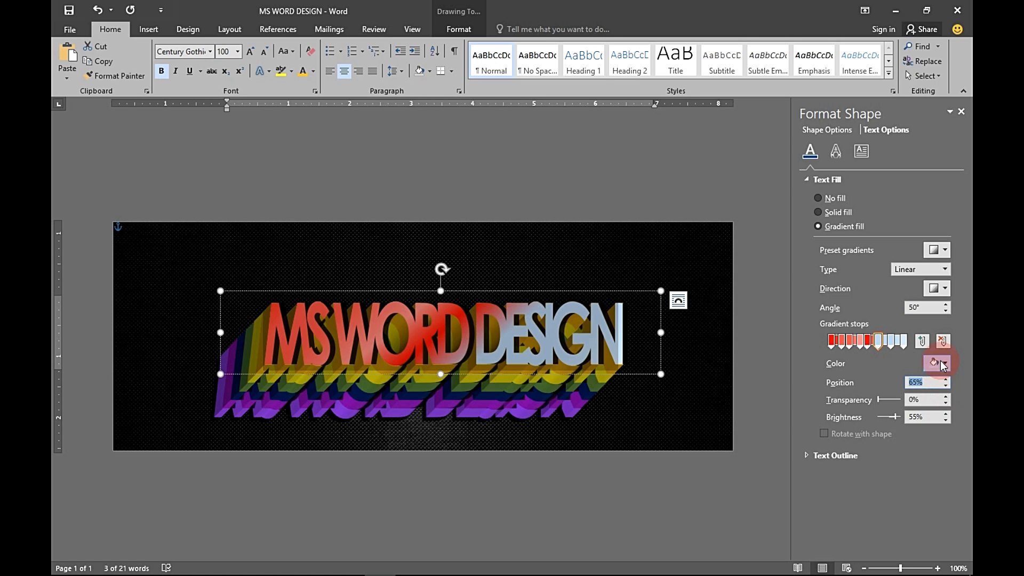
{"action": "left_click", "coordinate": [942, 365]}
{"action": "left_click", "coordinate": [870, 394]}
- Move the next light blue gradient stop to 70% and give it the recent custom red
{"action": "left_click", "coordinate": [892, 342]}
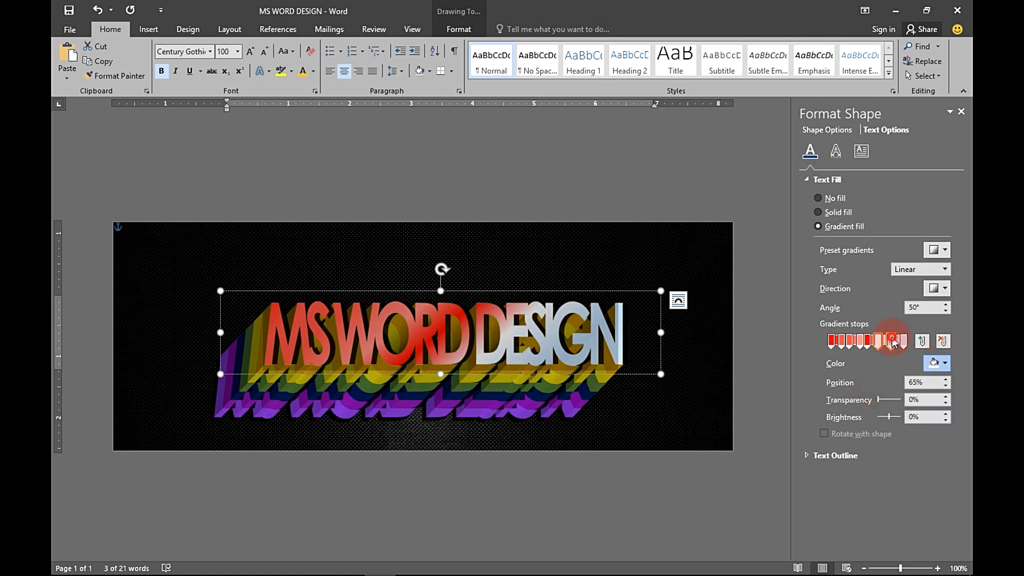
{"action": "left_click", "coordinate": [945, 388]}
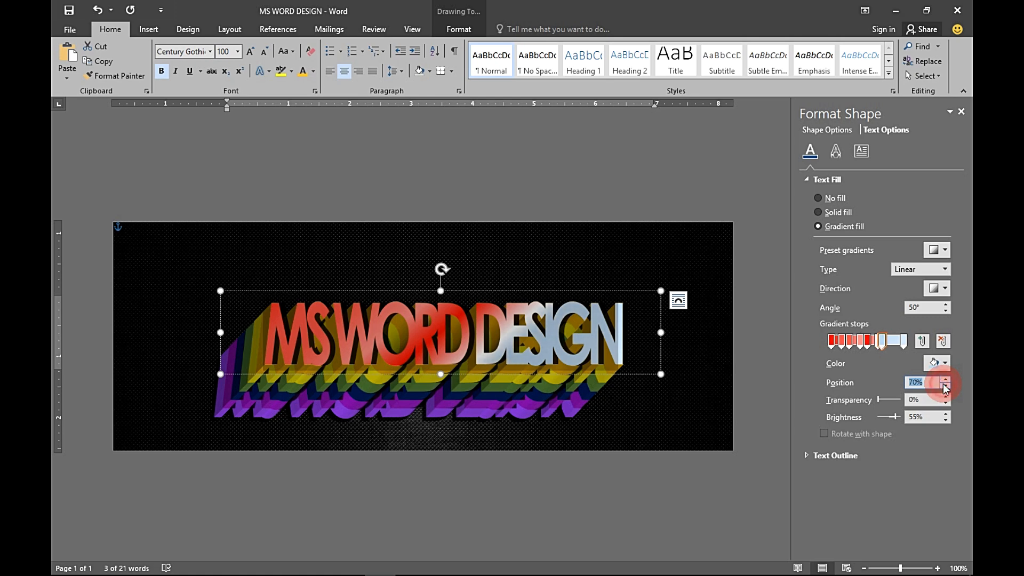
{"action": "left_click", "coordinate": [888, 347]}
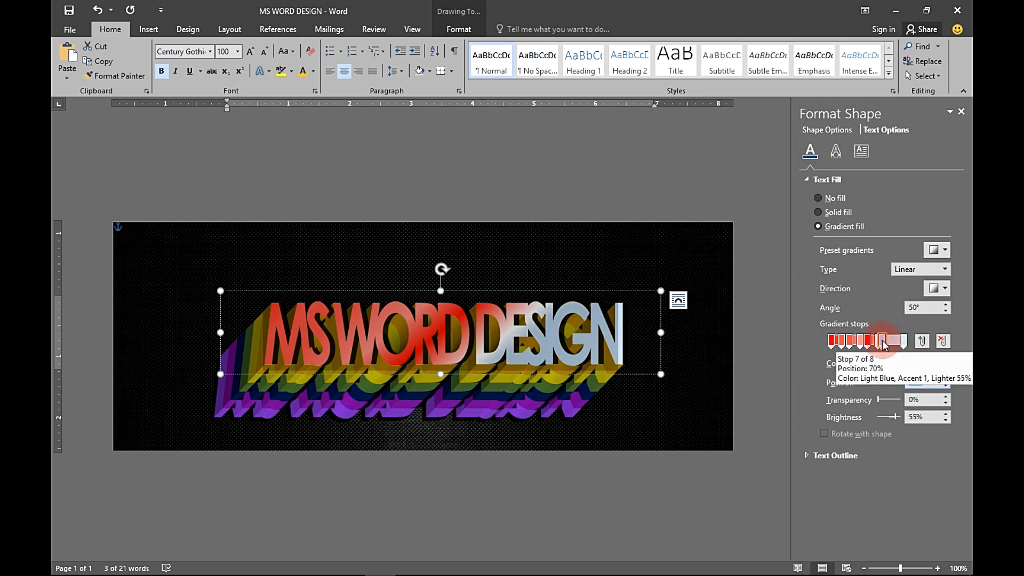
{"action": "left_click", "coordinate": [934, 363]}
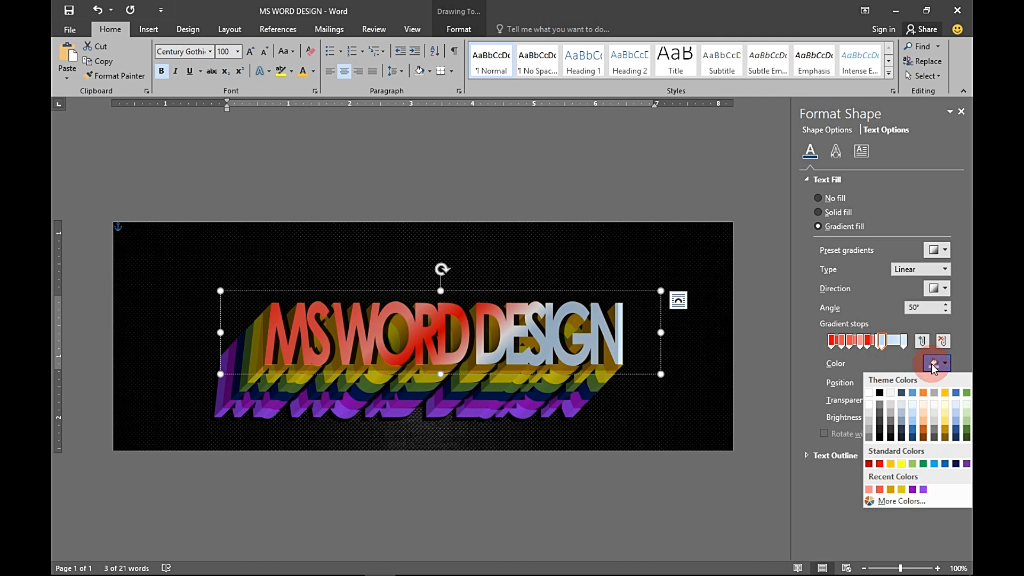
{"action": "left_click", "coordinate": [881, 489]}
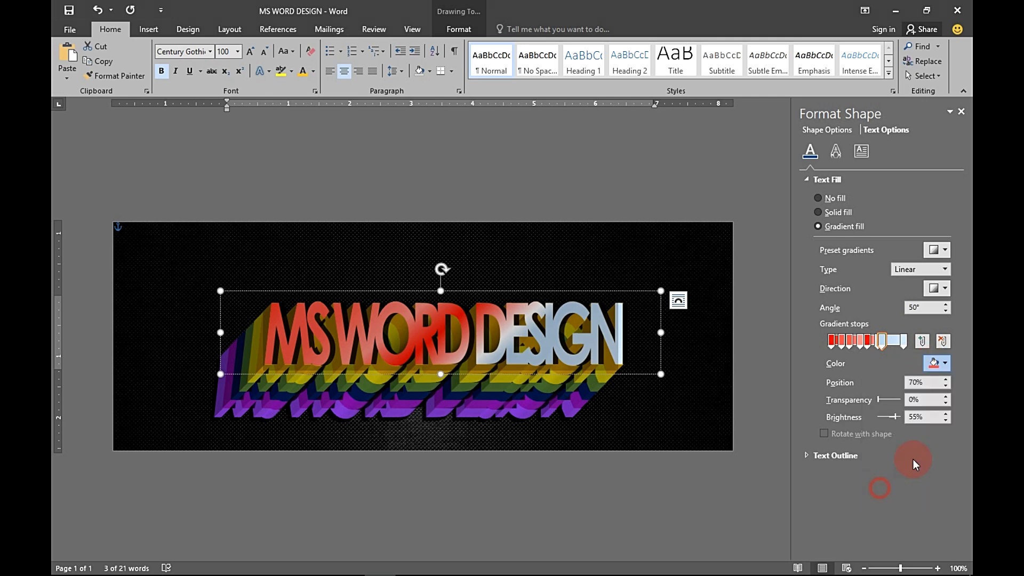
- Colour the final gradient stop at 100% standard Red
{"action": "left_click", "coordinate": [903, 341]}
{"action": "left_click", "coordinate": [945, 363]}
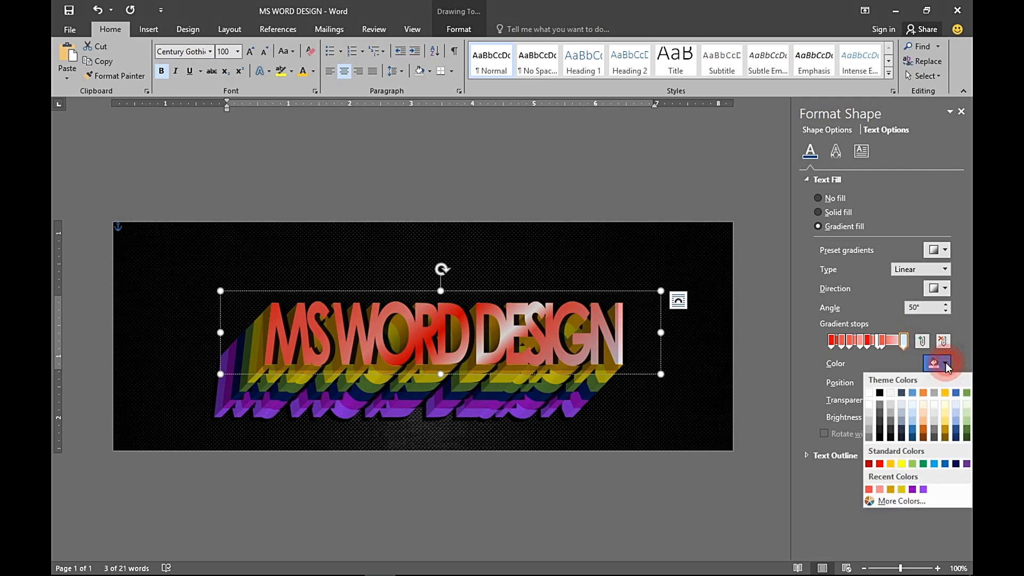
{"action": "left_click", "coordinate": [880, 463]}
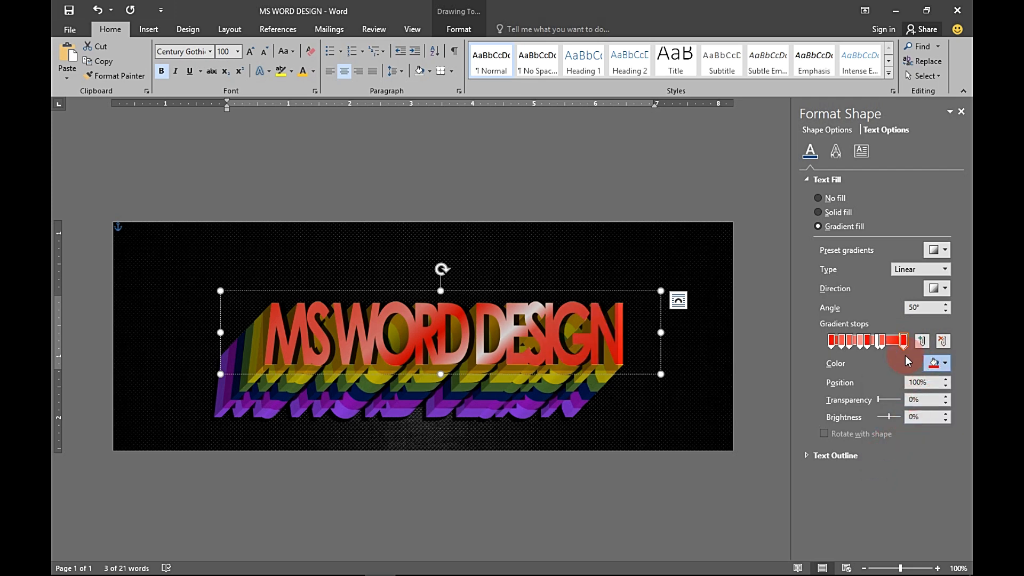
- Set the depth colour of the top text layer's 3-D format to standard Dark Red
{"action": "left_click", "coordinate": [806, 179]}
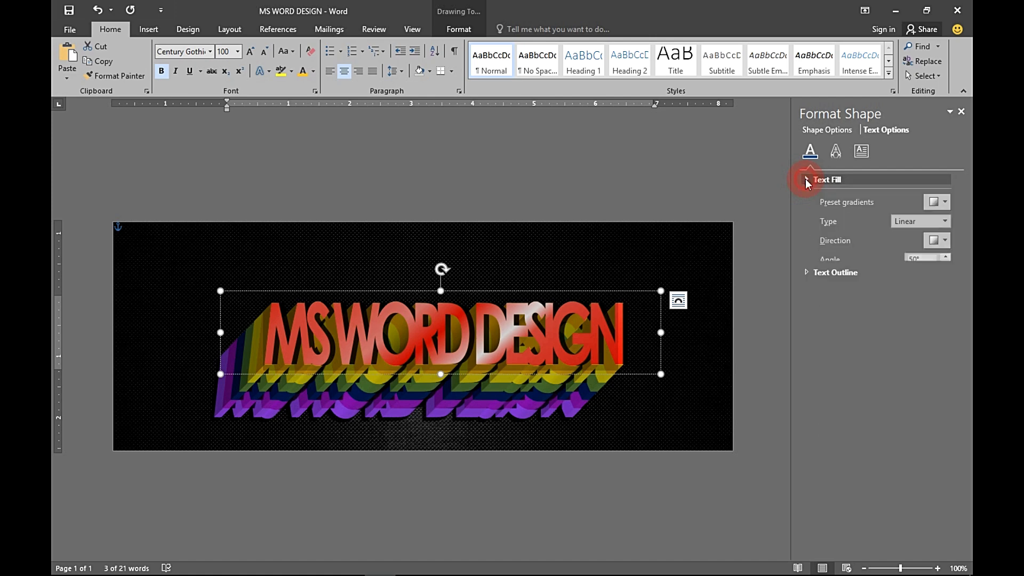
{"action": "left_click", "coordinate": [835, 152]}
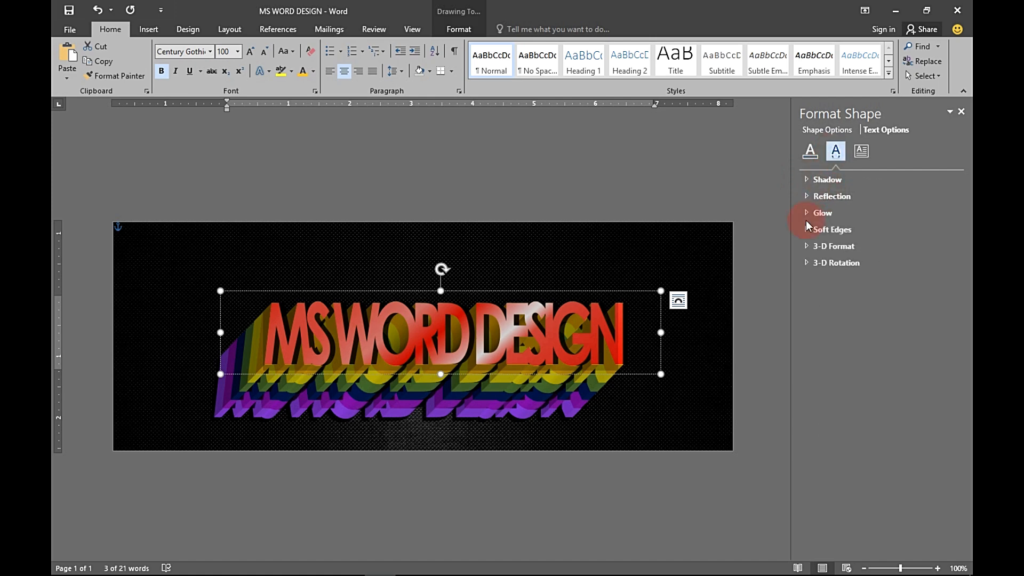
{"action": "left_click", "coordinate": [807, 244]}
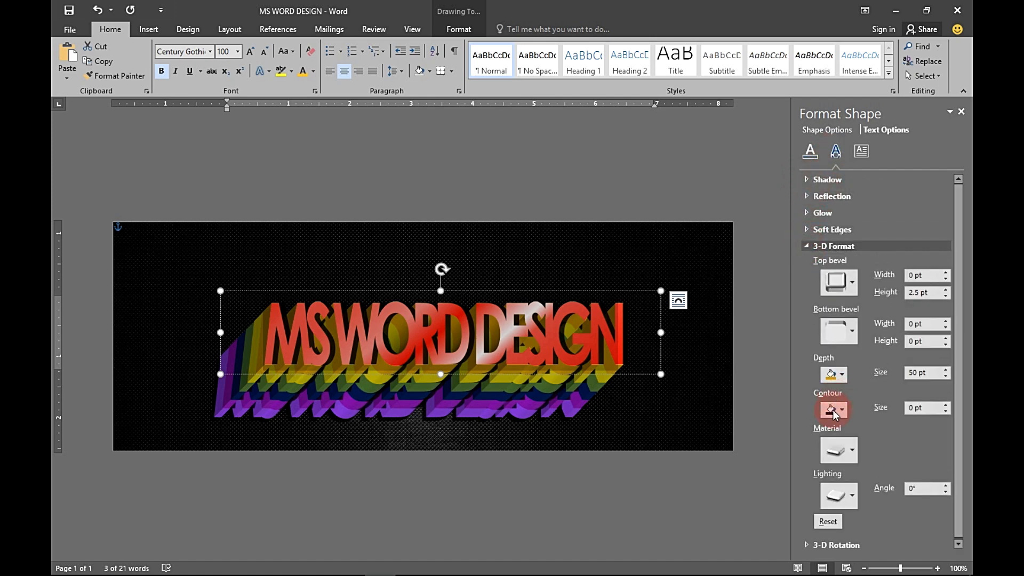
{"action": "left_click", "coordinate": [832, 374]}
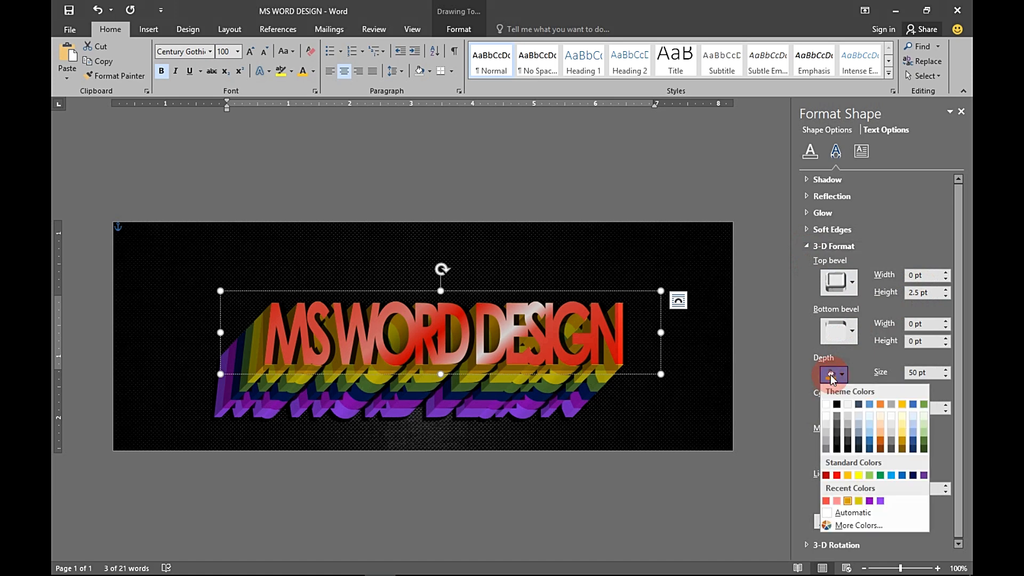
{"action": "left_click", "coordinate": [827, 476]}
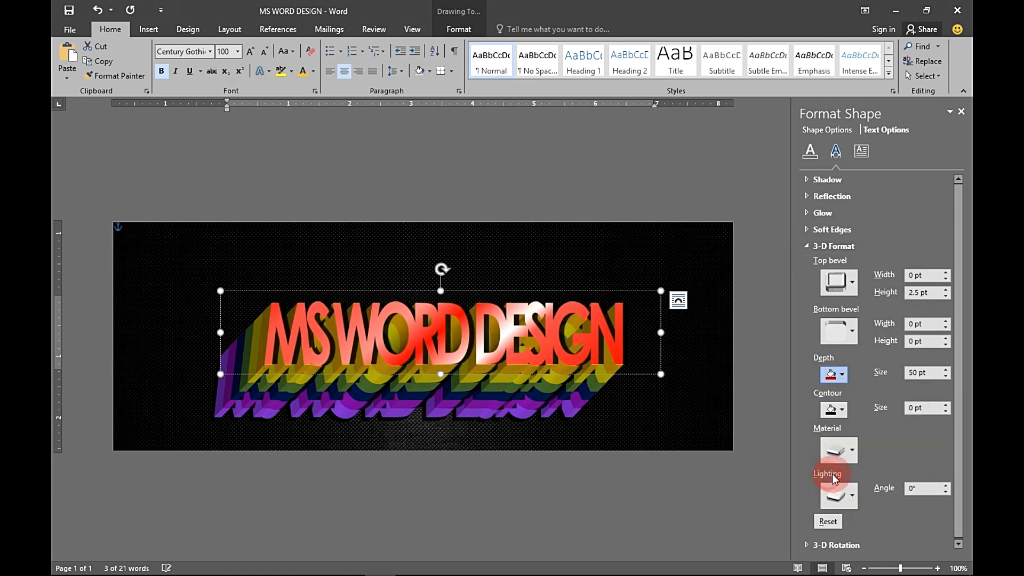
- Apply new material and lighting presets to the top text layer's 3-D format and deselect the text box
{"action": "left_click", "coordinate": [842, 451]}
{"action": "left_click", "coordinate": [878, 327]}
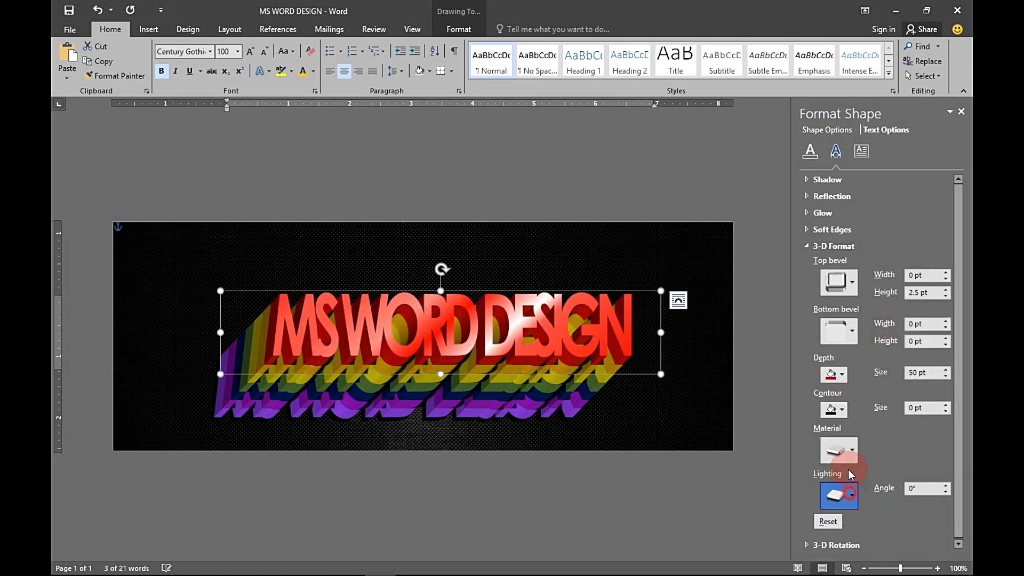
{"action": "left_click", "coordinate": [847, 493]}
{"action": "left_click", "coordinate": [873, 282]}
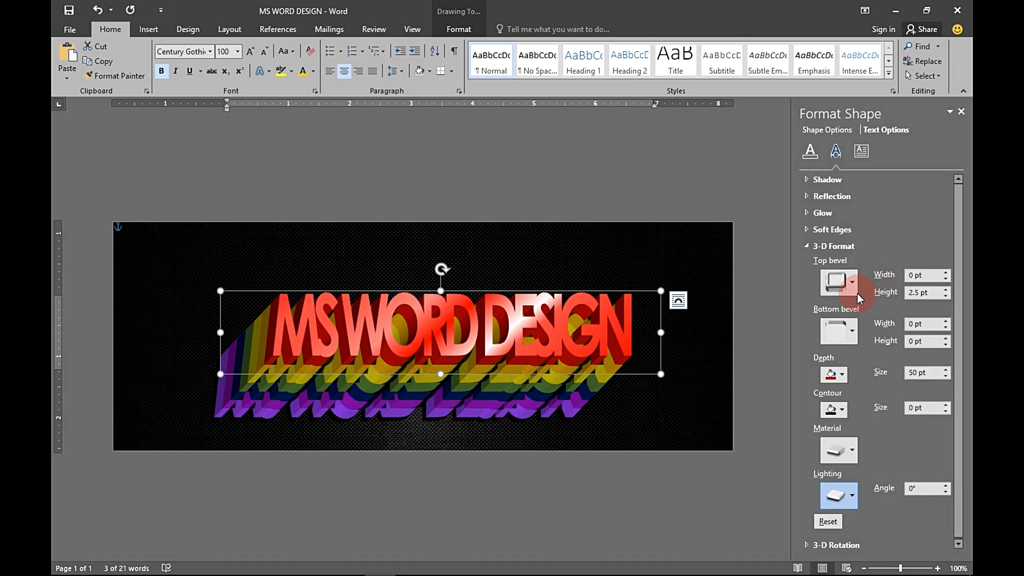
{"action": "left_click", "coordinate": [808, 247]}
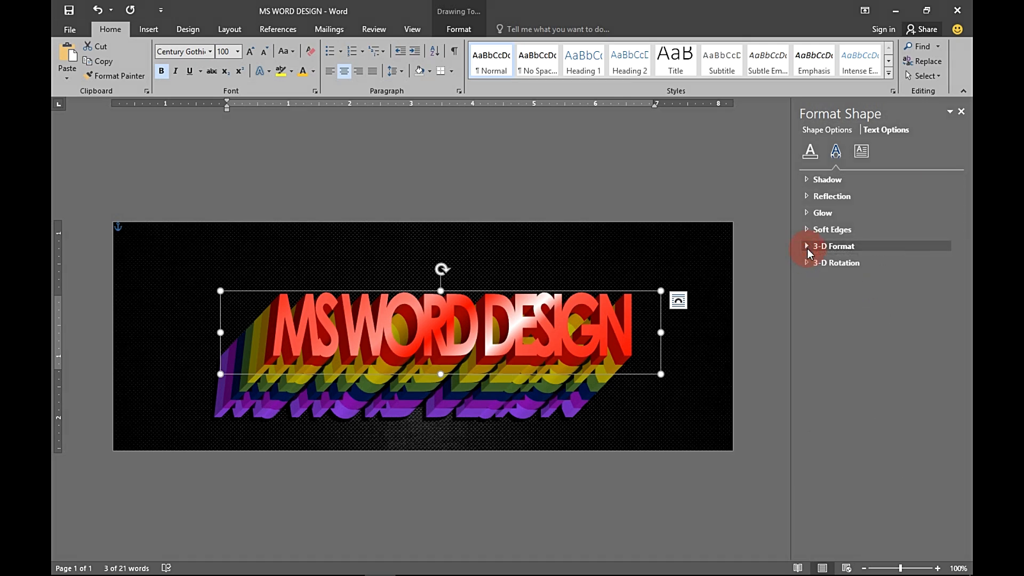
{"action": "left_click", "coordinate": [760, 236]}
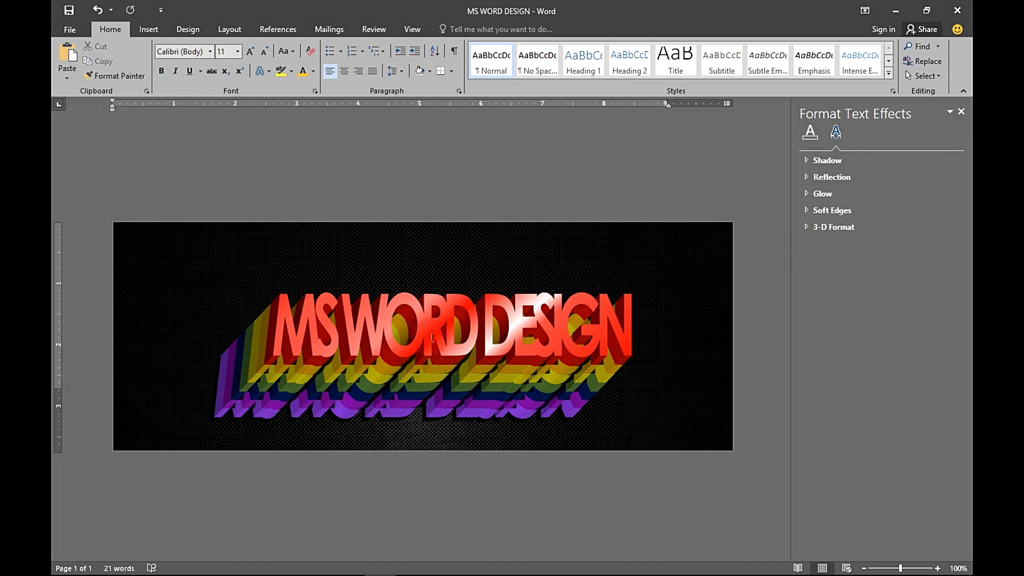
- Select the top text box and check the design against the finished sample picture in Photos
{"action": "left_click", "coordinate": [447, 294]}
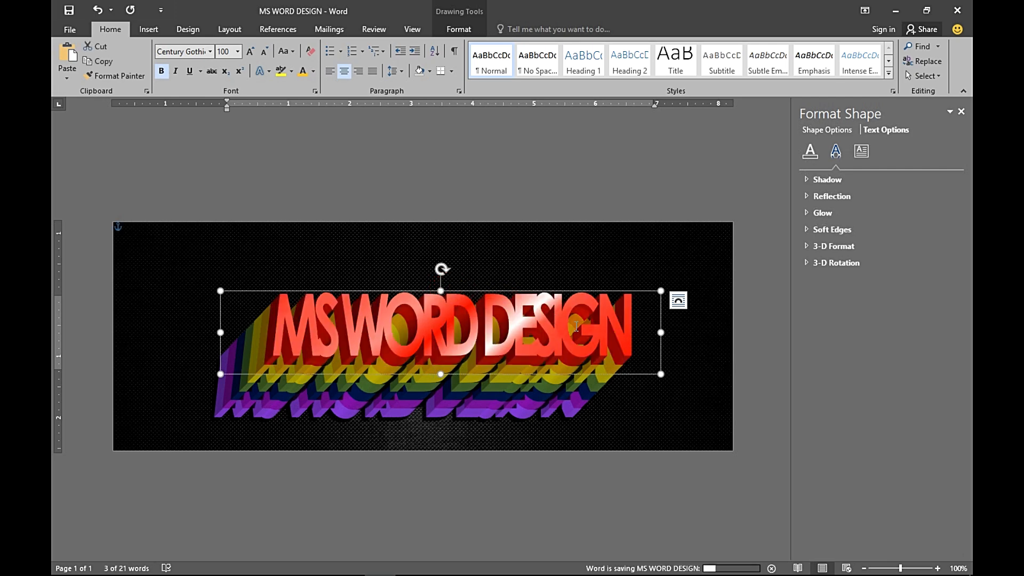
{"action": "mouse_move", "coordinate": [615, 573]}
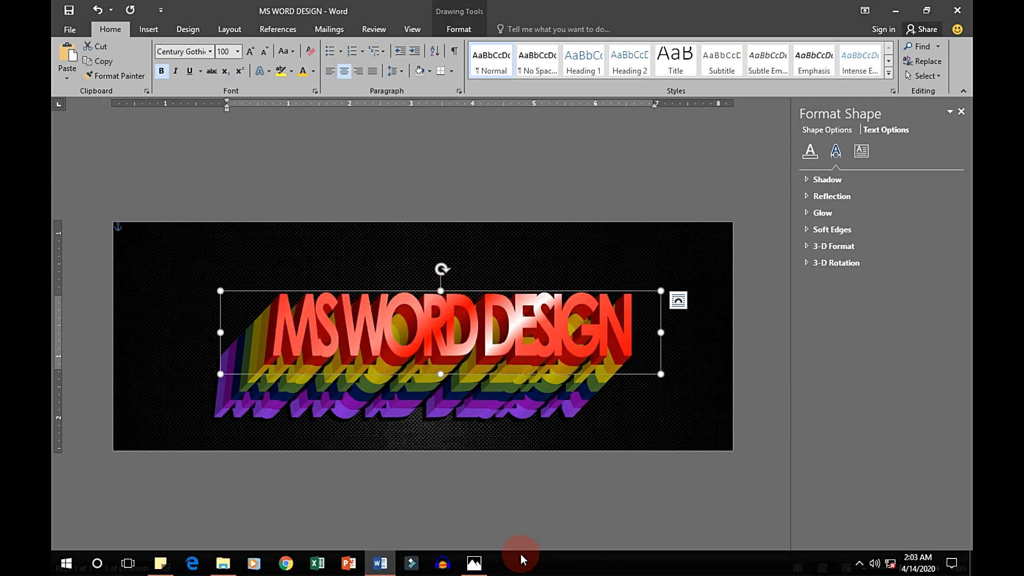
{"action": "left_click", "coordinate": [473, 563]}
{"action": "left_click", "coordinate": [474, 564]}
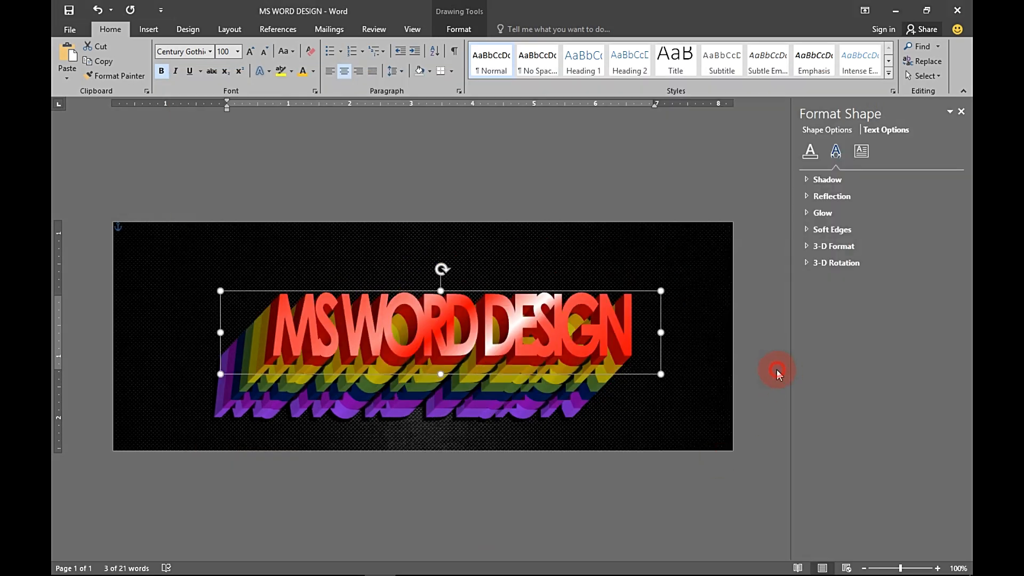
- Deselect the text, close the formatting pane and capture a screenshot region of about 968 x 357 pixels covering the whole page
{"action": "left_click", "coordinate": [776, 370]}
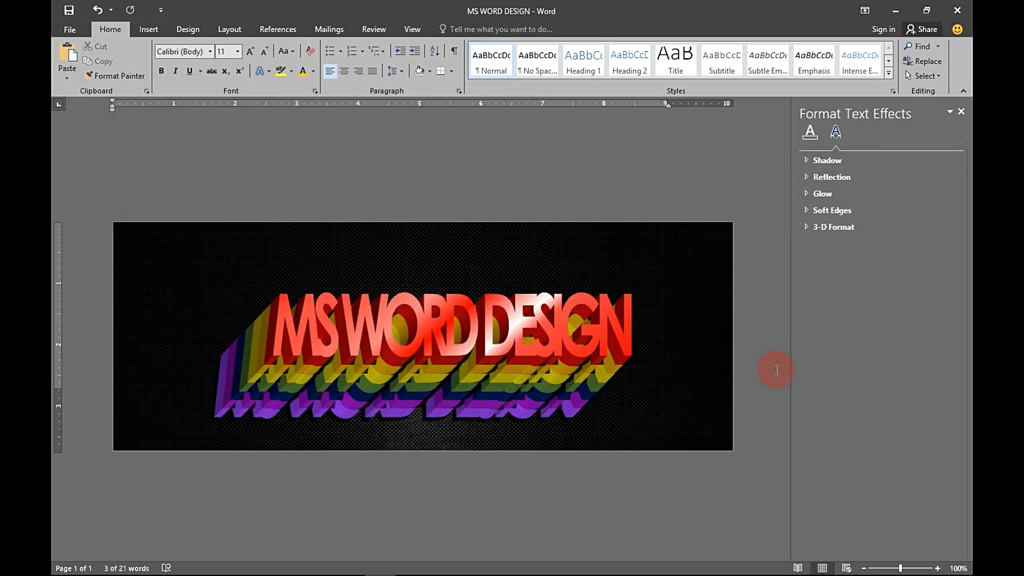
{"action": "left_click", "coordinate": [962, 112]}
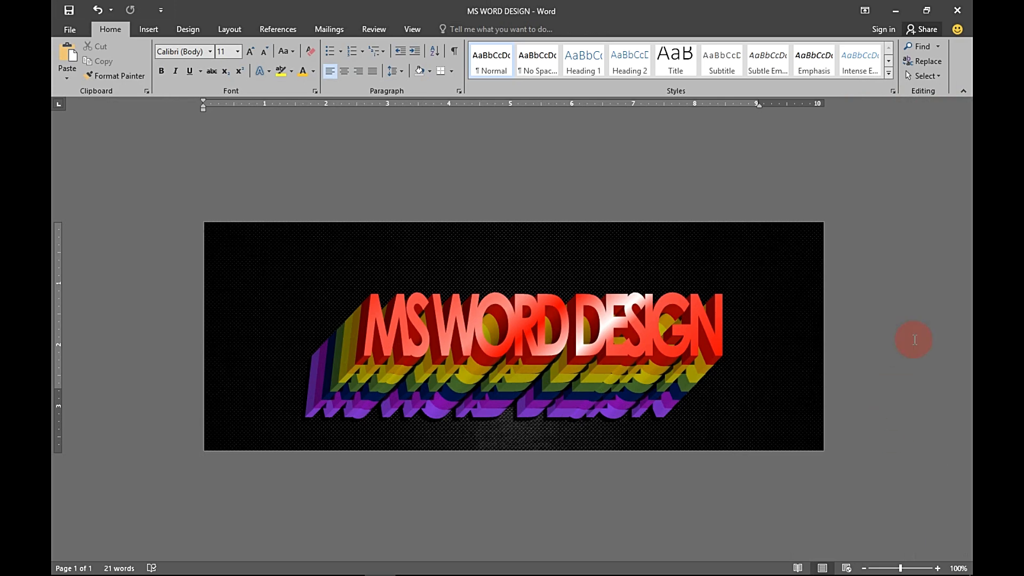
{"action": "key", "text": "Print"}
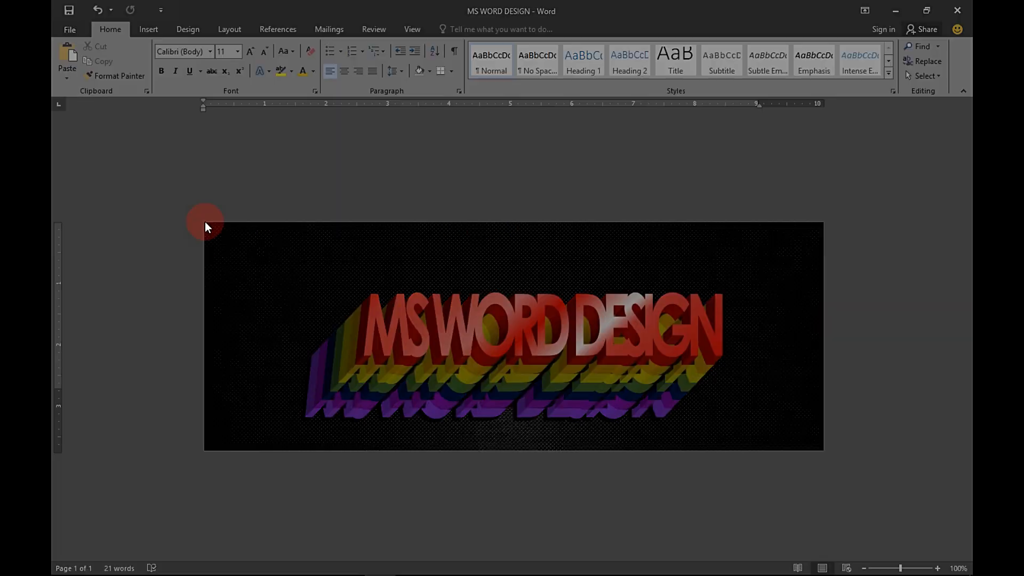
{"action": "mouse_move", "coordinate": [205, 222]}
{"action": "left_mouse_down"}
{"action": "mouse_move", "coordinate": [600, 392]}
{"action": "mouse_move", "coordinate": [824, 450]}
{"action": "left_mouse_up"}
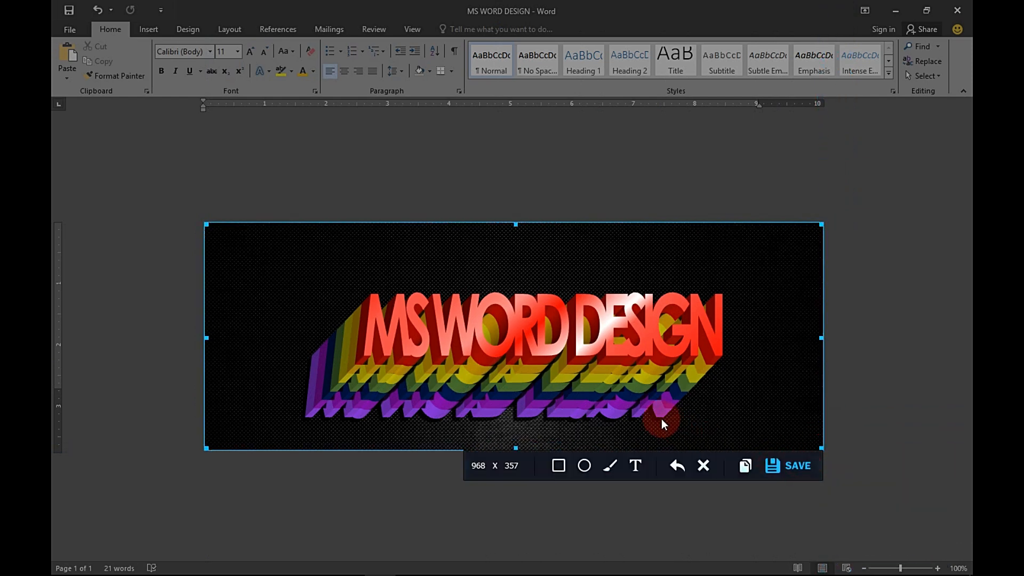
- Save the screenshot as a PNG named MICROSOFT WORD DESIGN 1 in the MS WORD DESIGN folder on the Desktop
{"action": "key", "text": "ctrl+s"}
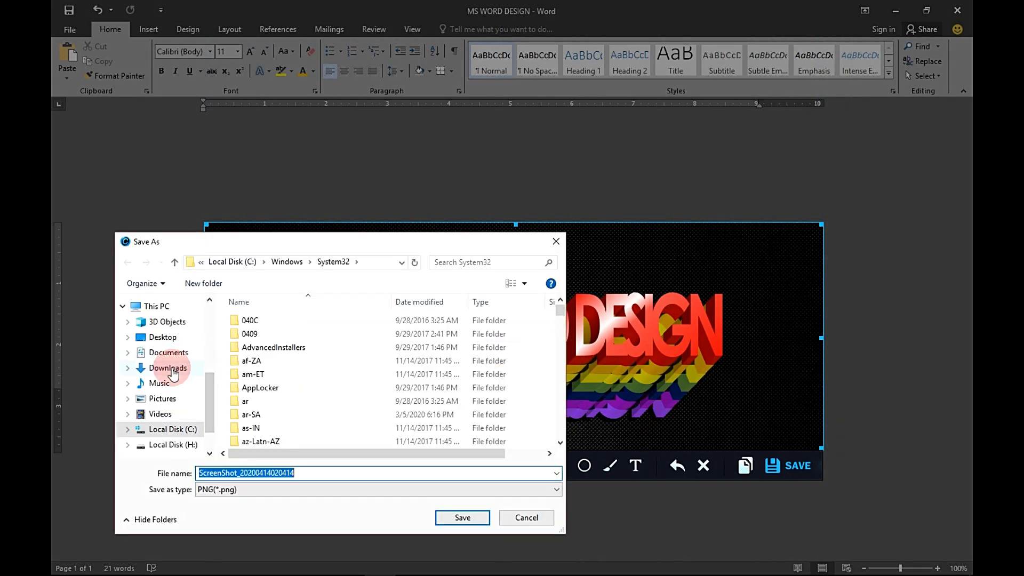
{"action": "left_click", "coordinate": [160, 337]}
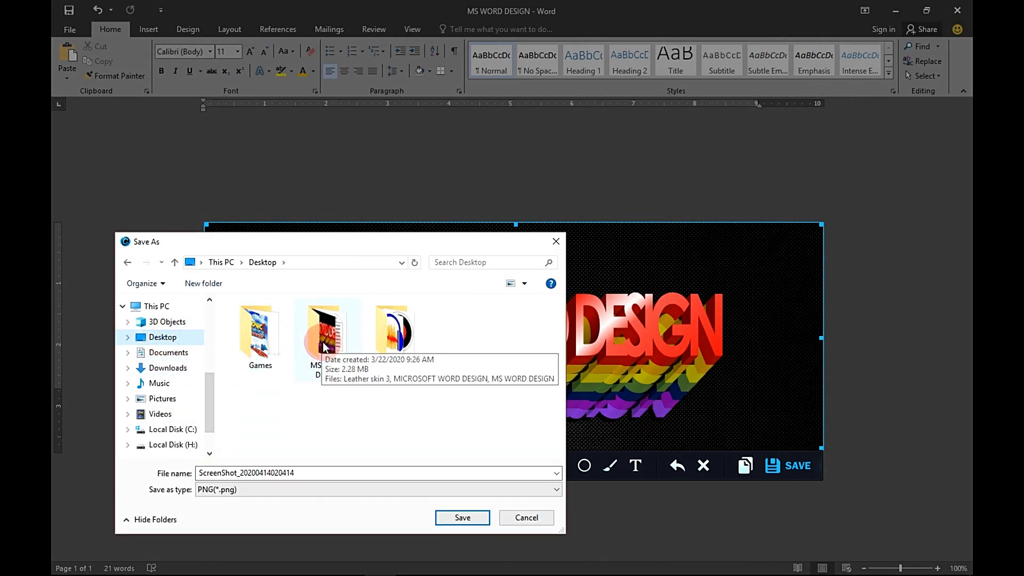
{"action": "double_click", "coordinate": [325, 346]}
{"action": "left_click", "coordinate": [312, 413]}
{"action": "left_click", "coordinate": [335, 469]}
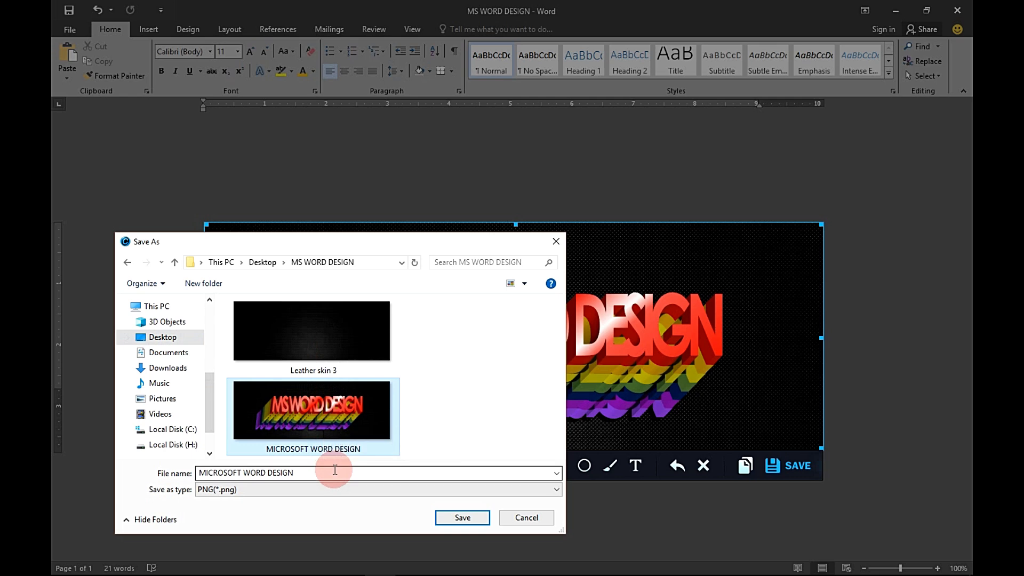
{"action": "left_click", "coordinate": [335, 470]}
{"action": "type", "text": "1"}
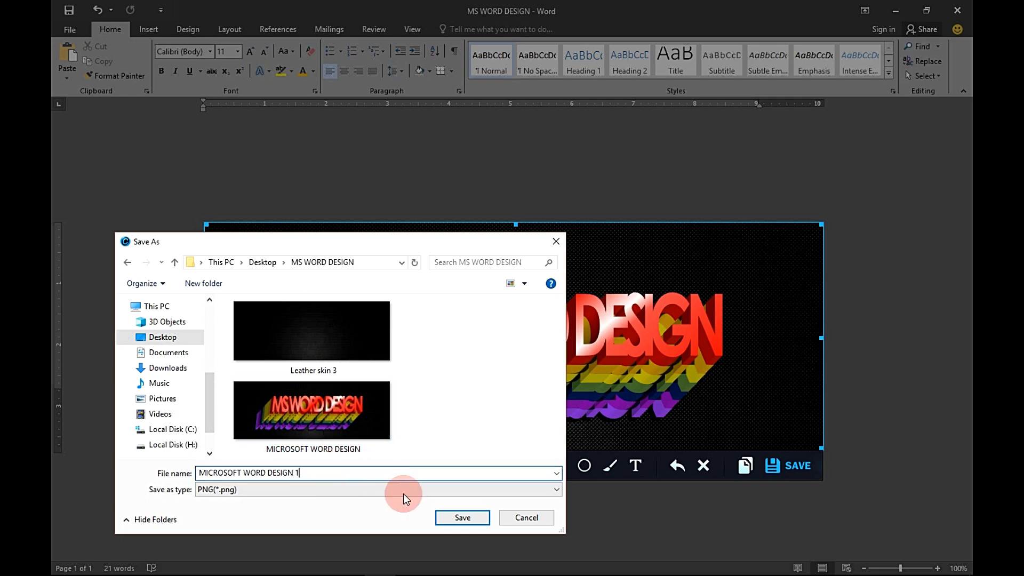
{"action": "left_click", "coordinate": [463, 517]}
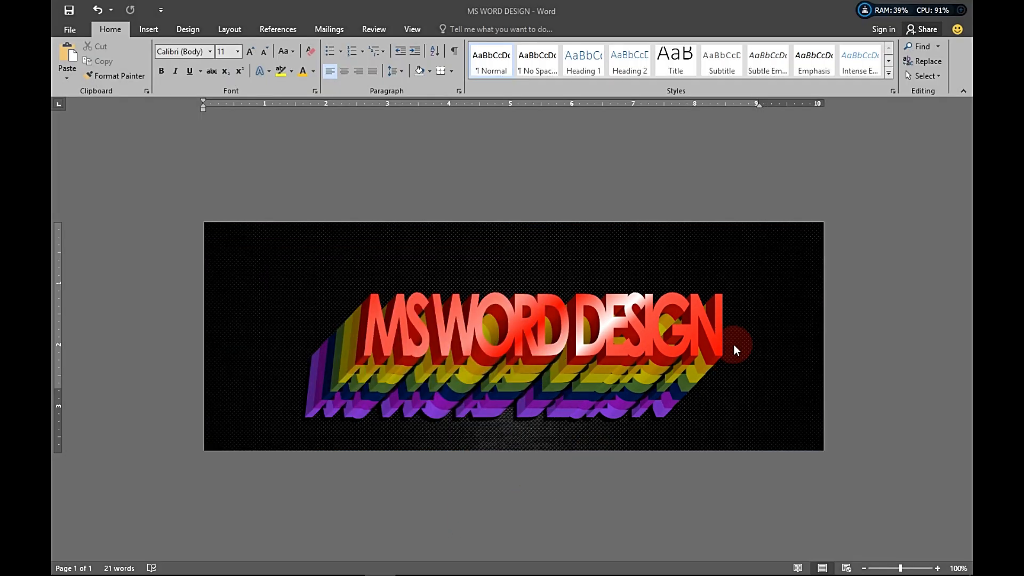
- Minimize the Word document, refresh the desktop and switch to the MS WORD DESIGN folder in File Explorer
{"action": "left_click", "coordinate": [829, 9]}
{"action": "left_click", "coordinate": [896, 10]}
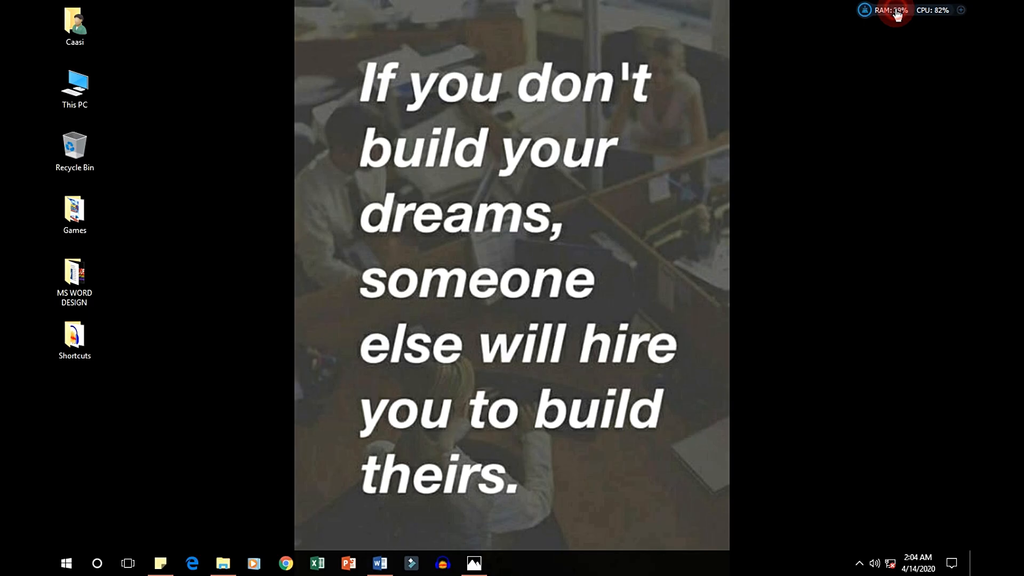
{"action": "right_click", "coordinate": [711, 138]}
{"action": "left_click", "coordinate": [728, 169]}
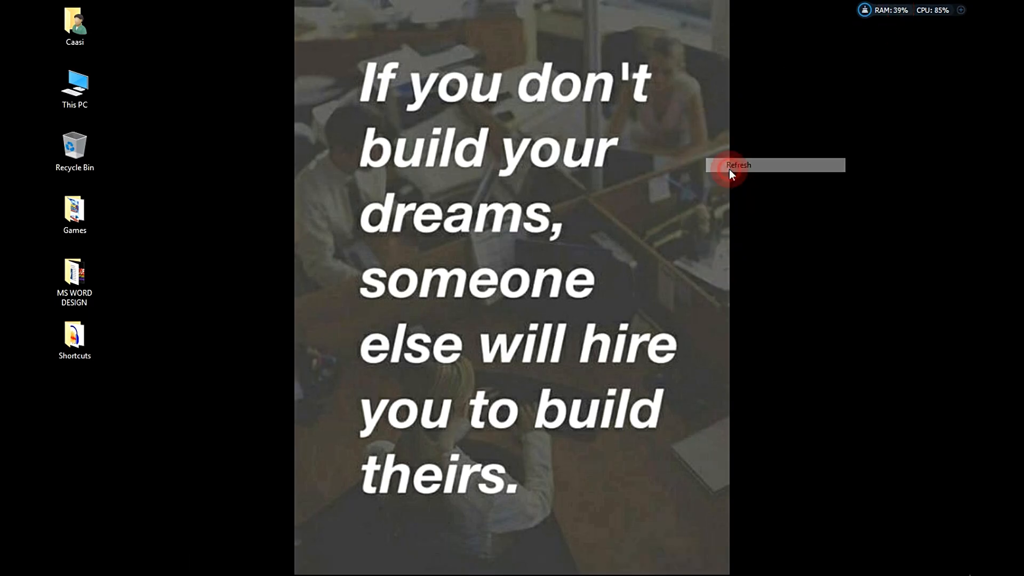
{"action": "left_click", "coordinate": [161, 563]}
{"action": "left_click", "coordinate": [223, 563]}
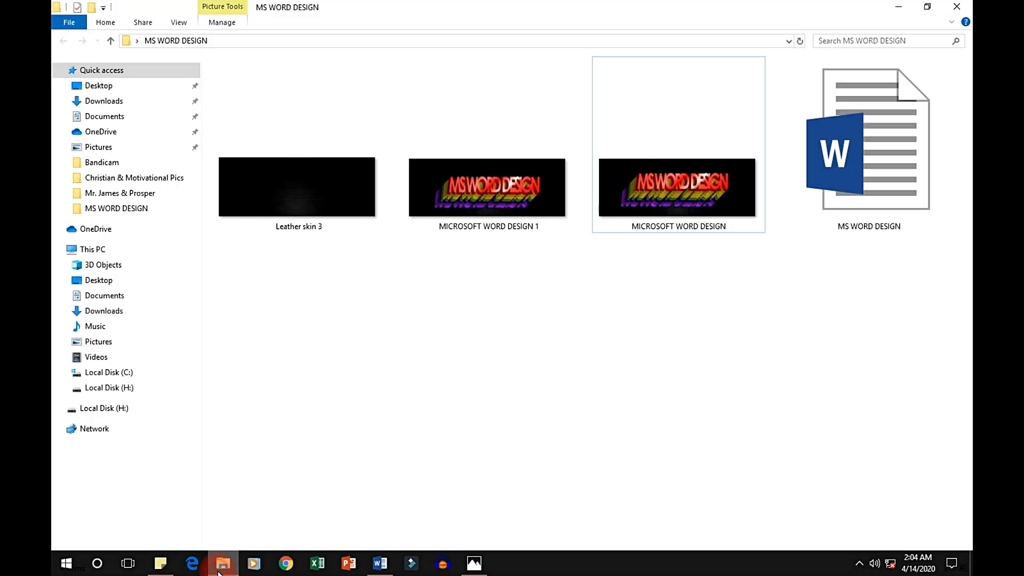
- Close the Photos preview and reopen MICROSOFT WORD DESIGN.png from the folder to view the picture
{"action": "left_click", "coordinate": [502, 419]}
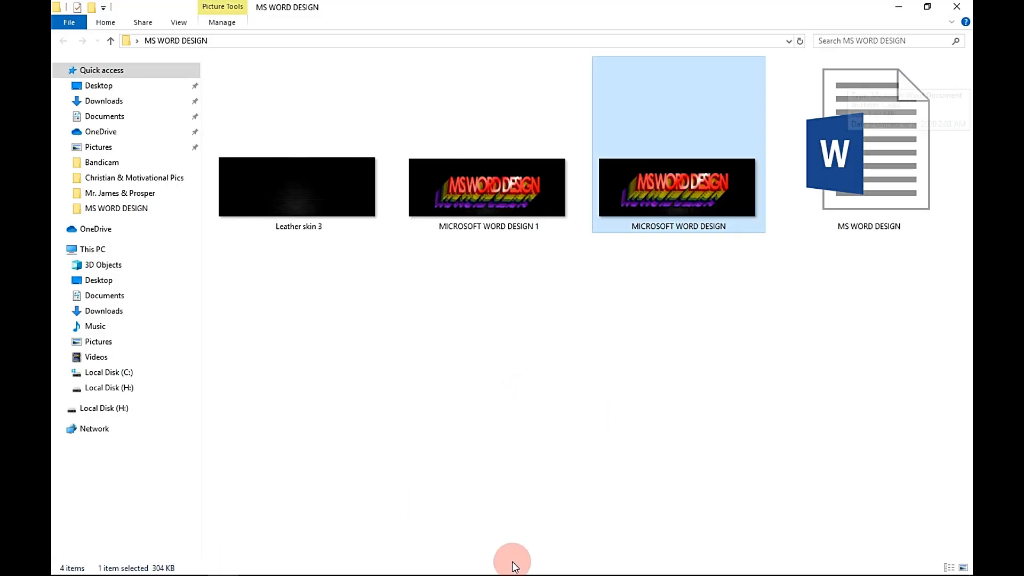
{"action": "left_click", "coordinate": [475, 564]}
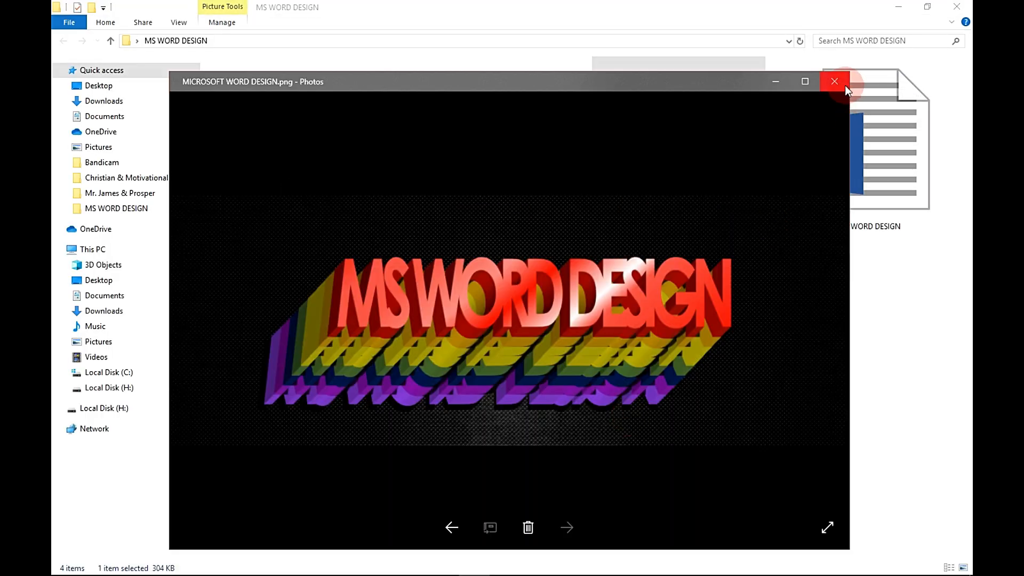
{"action": "left_click", "coordinate": [843, 82]}
{"action": "left_click", "coordinate": [716, 175]}
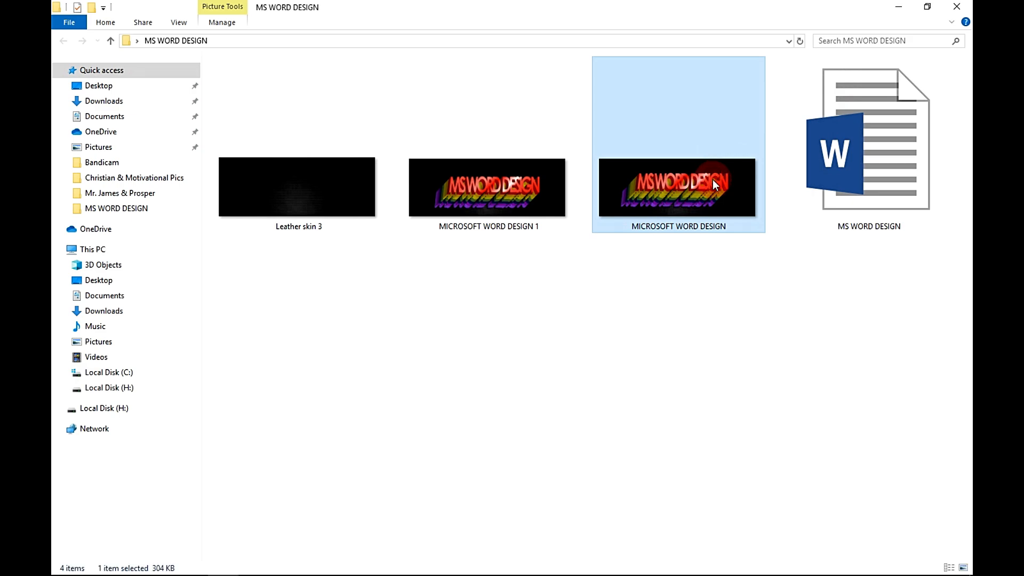
{"action": "double_click", "coordinate": [712, 179]}
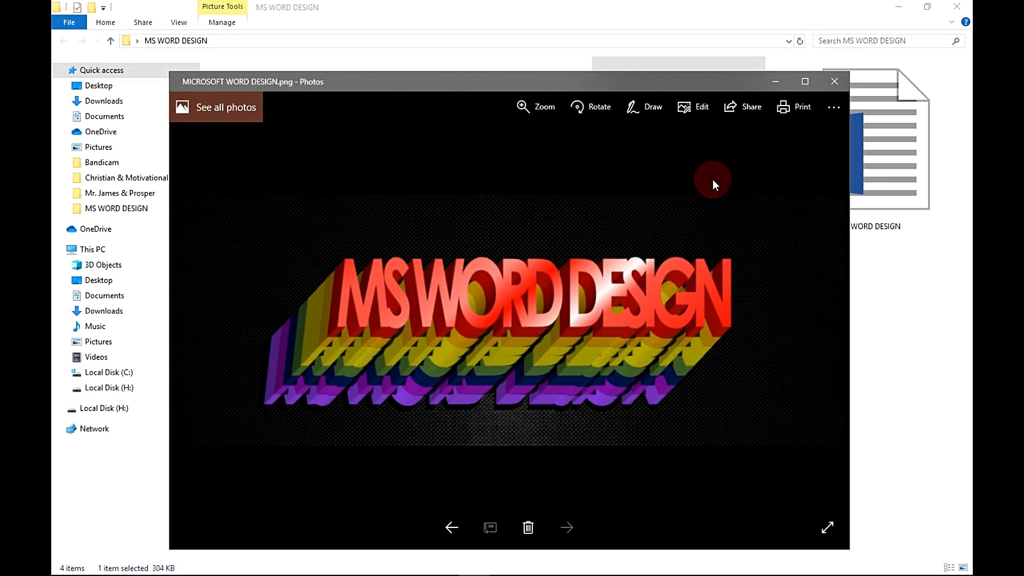
- Snap the MICROSOFT WORD DESIGN.png preview to the left half of the screen, then maximize the MS WORD DESIGN folder window
{"action": "key", "text": "super+Left"}
{"action": "left_click", "coordinate": [709, 191]}
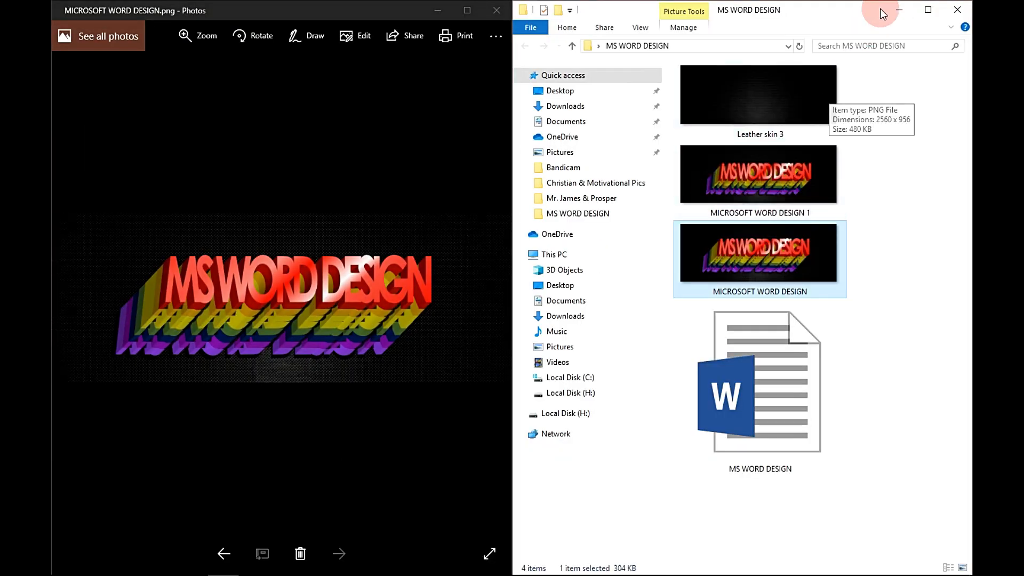
{"action": "left_click", "coordinate": [916, 6]}
{"action": "left_click", "coordinate": [580, 319]}
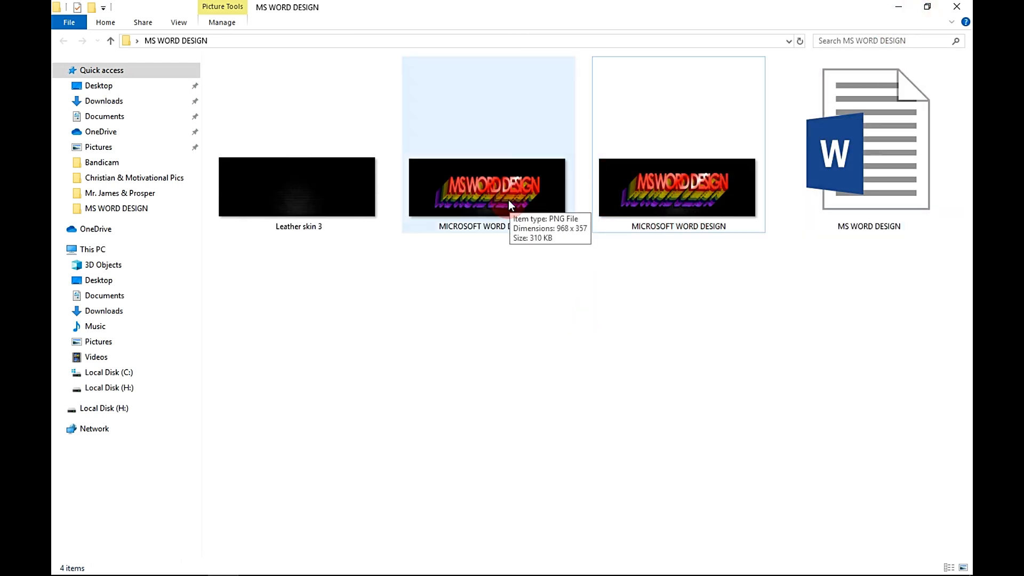
- Open MICROSOFT WORD DESIGN 1 from the folder with Windows Photo Viewer
{"action": "right_click", "coordinate": [507, 200]}
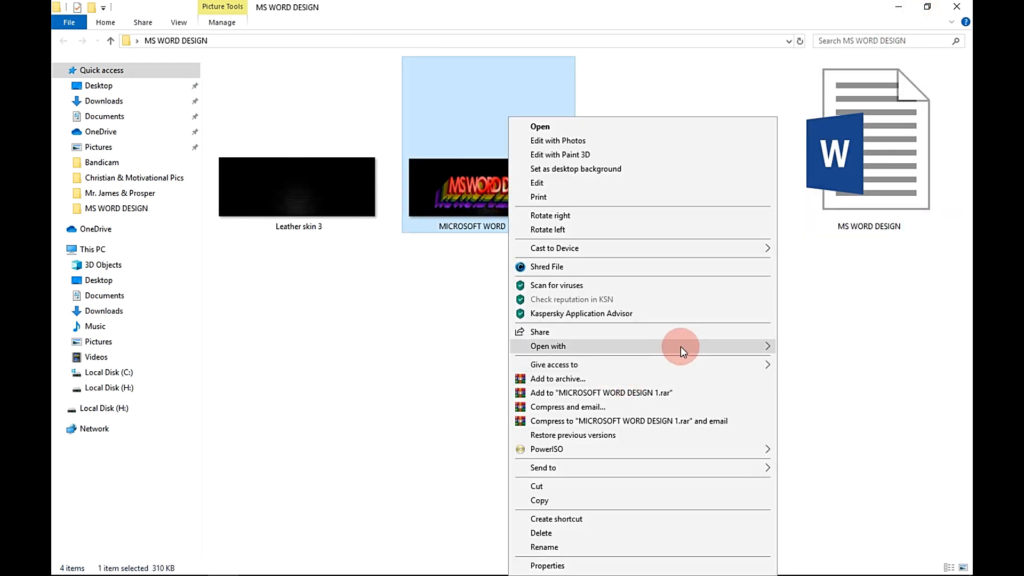
{"action": "mouse_move", "coordinate": [753, 347]}
{"action": "left_click", "coordinate": [802, 405]}
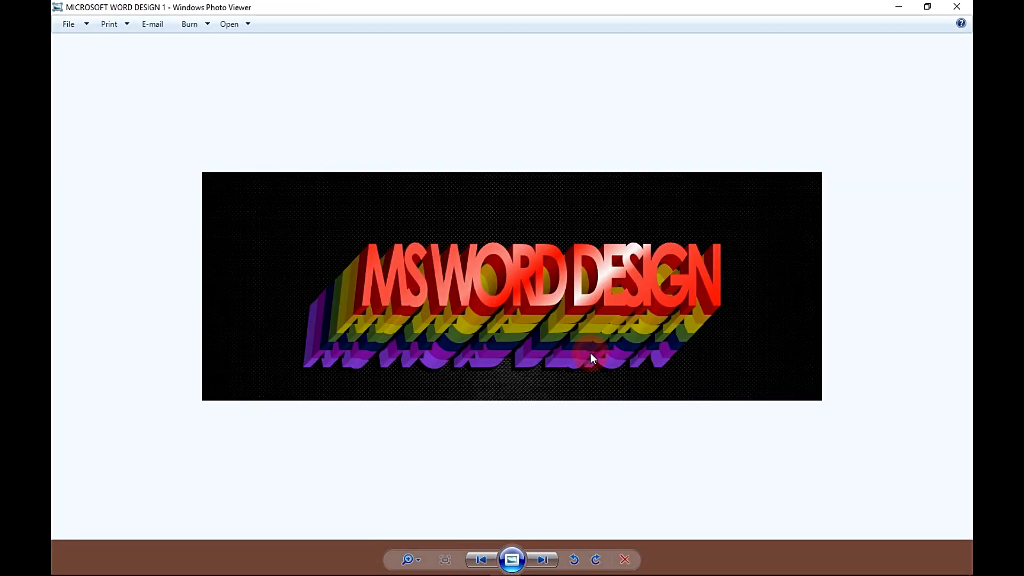
- Place the MICROSOFT WORD DESIGN 1 picture side by side with the MICROSOFT WORD DESIGN.png preview and compare the two exports
{"action": "key", "text": "super+Right"}
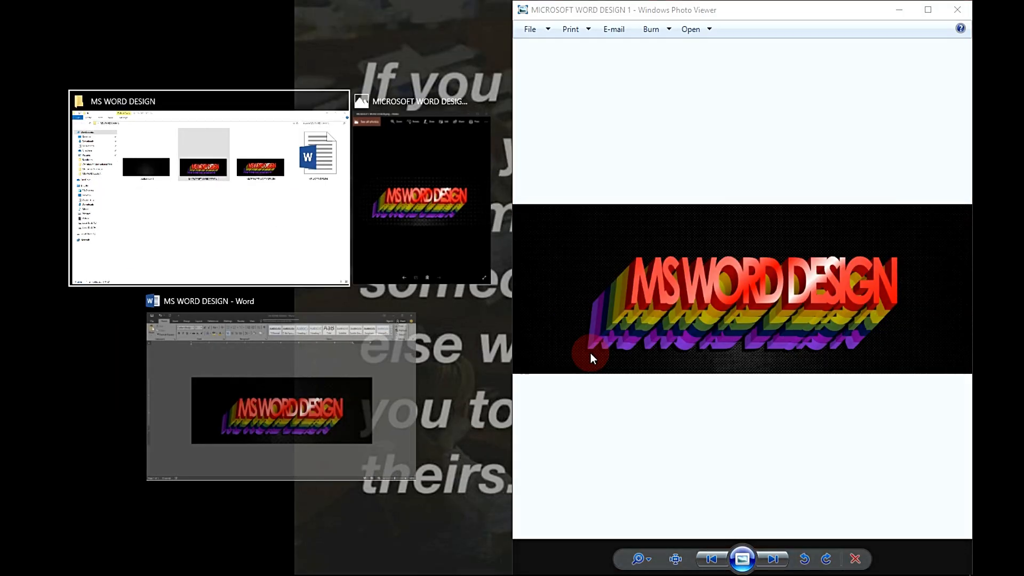
{"action": "left_click", "coordinate": [439, 207]}
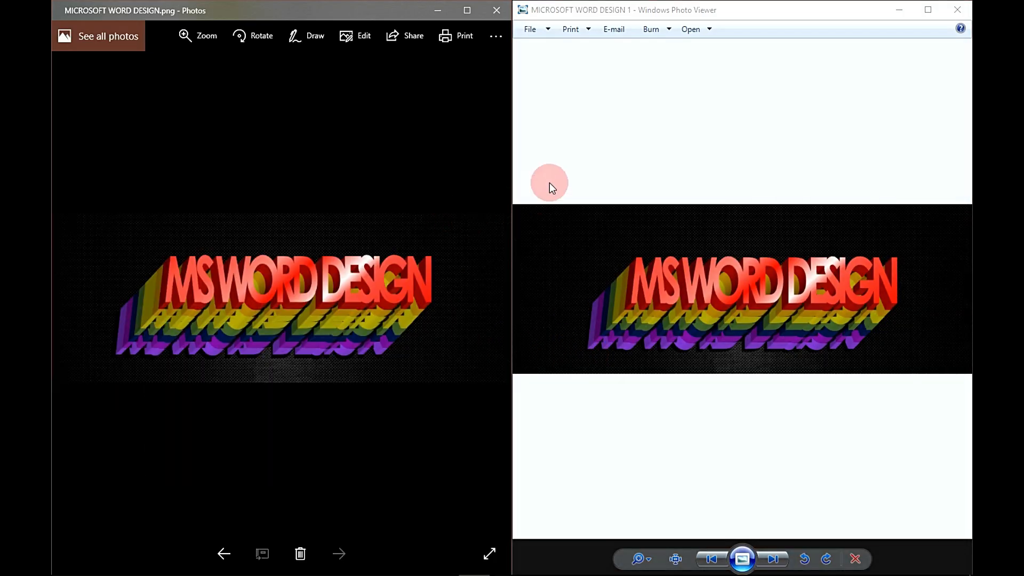
{"action": "left_click", "coordinate": [682, 266]}
{"action": "left_click", "coordinate": [255, 329]}
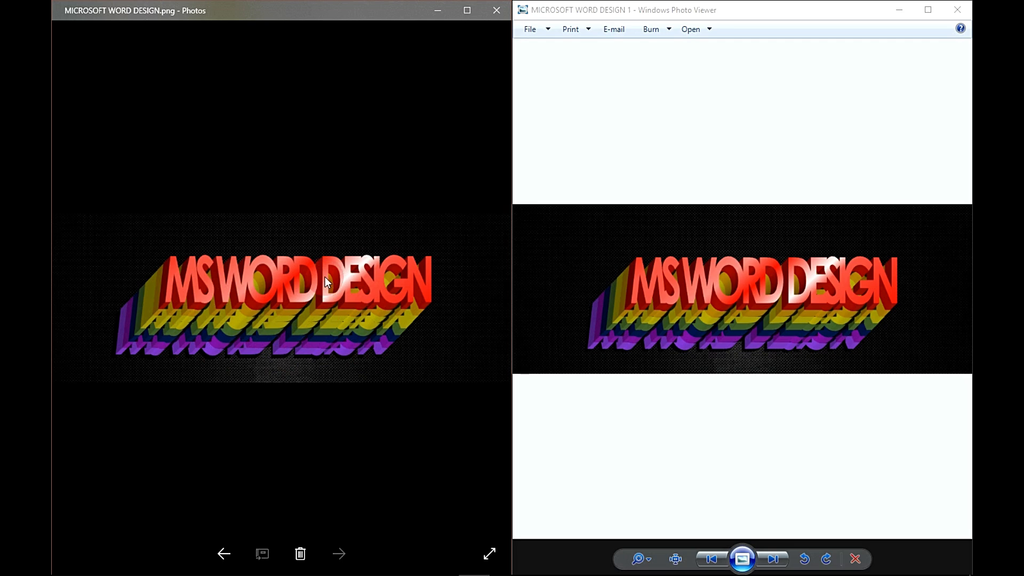
{"action": "left_click", "coordinate": [662, 172]}
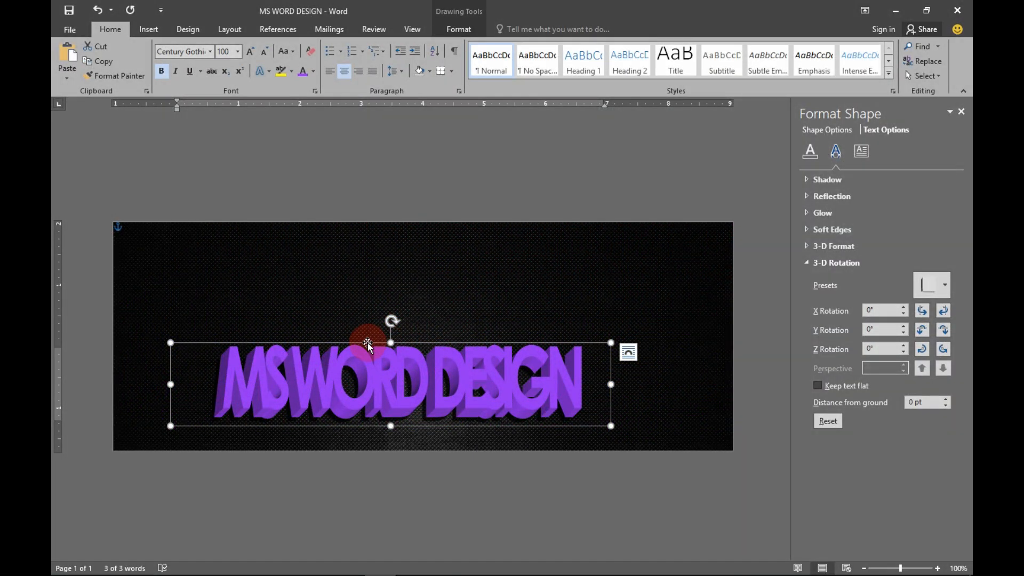
- Offset the duplicated purple MS WORD DESIGN text slightly up and right of the original, and open its shadow presets
{"action": "mouse_move", "coordinate": [367, 344]}
{"action": "left_mouse_down"}
{"action": "mouse_move", "coordinate": [373, 353]}
{"action": "mouse_move", "coordinate": [376, 337]}
{"action": "left_mouse_up"}
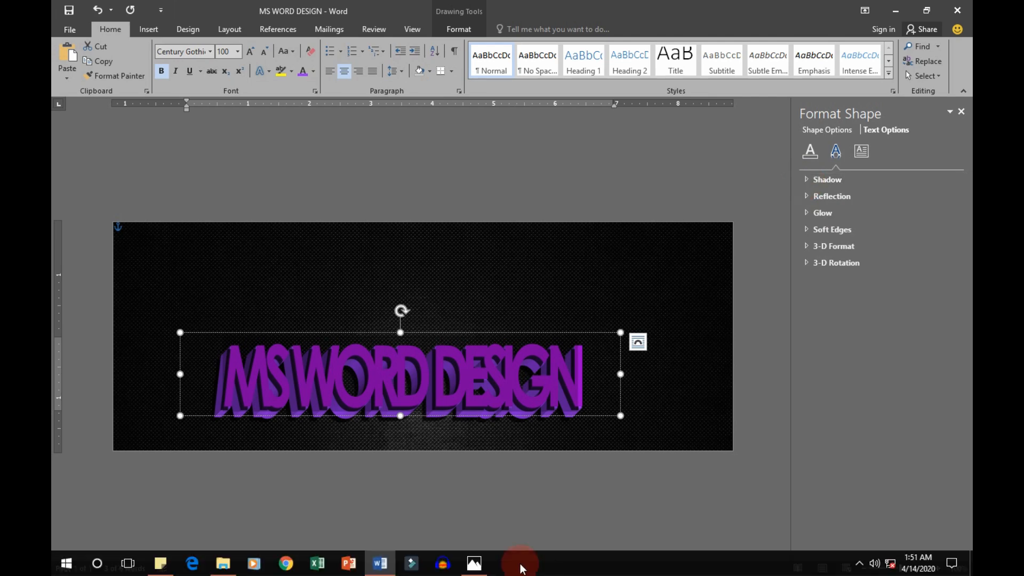
{"action": "left_click", "coordinate": [809, 179]}
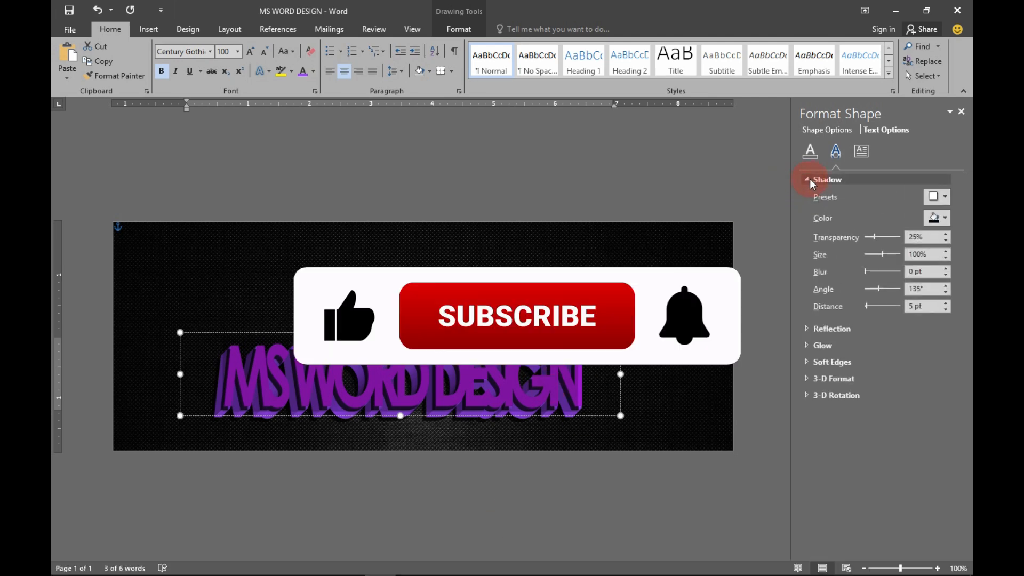
{"action": "left_click", "coordinate": [943, 196]}
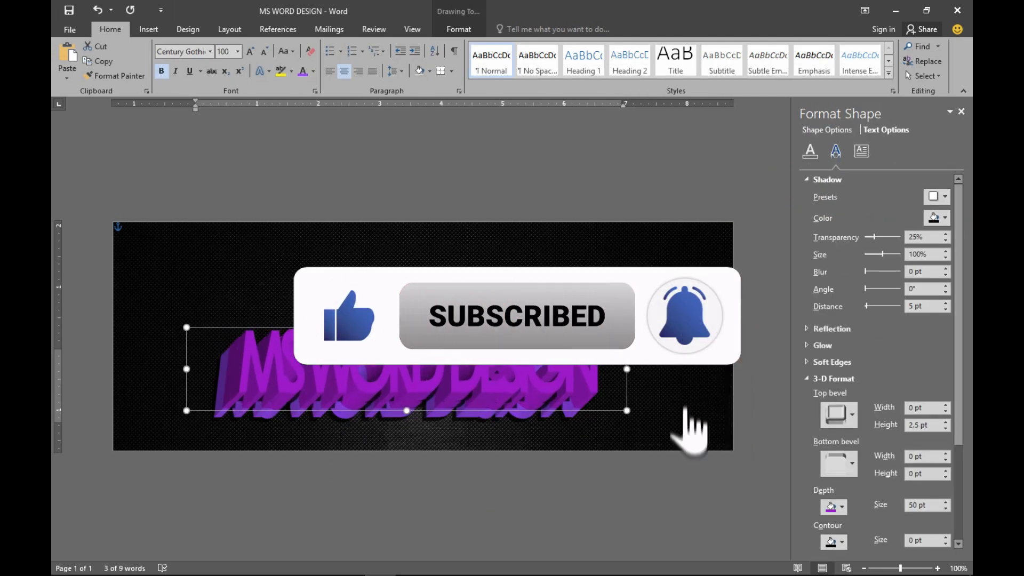
- Set the third text layer's font color to standard Blue and its 3-D depth color to Dark Blue
{"action": "left_click", "coordinate": [314, 72]}
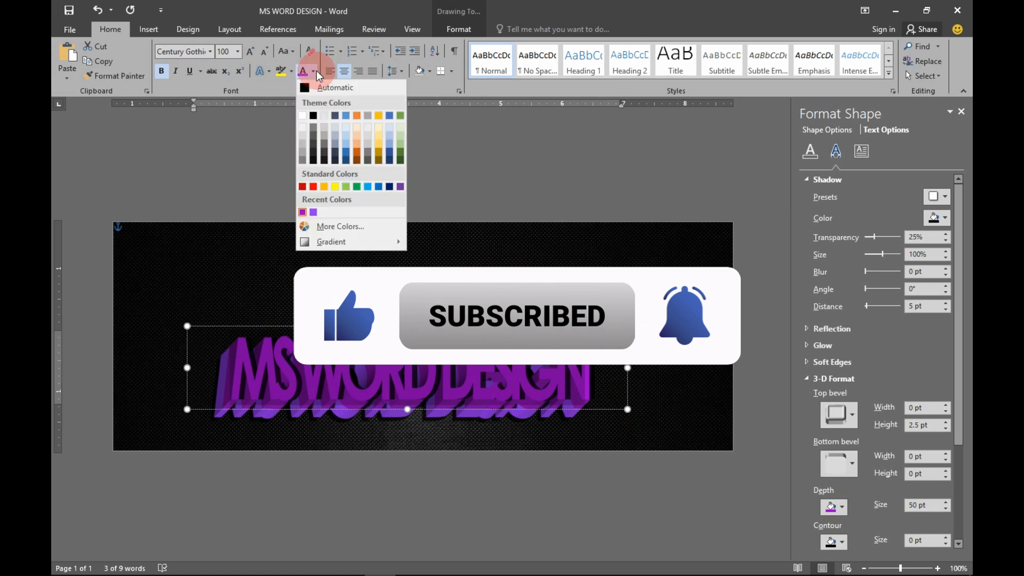
{"action": "left_click", "coordinate": [368, 186]}
{"action": "left_click", "coordinate": [835, 507]}
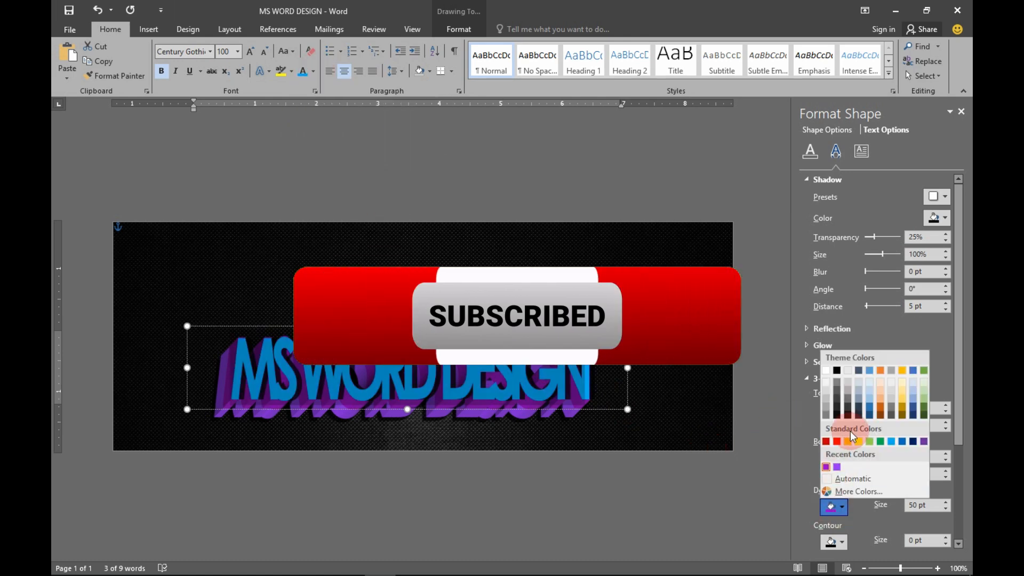
{"action": "triple_click", "coordinate": [462, 353]}
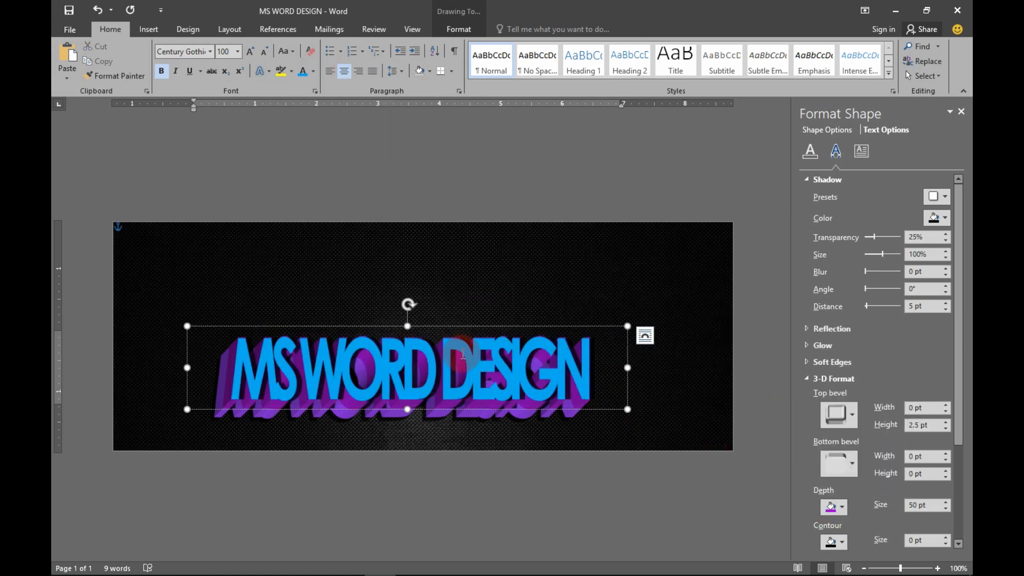
{"action": "left_click", "coordinate": [312, 75]}
{"action": "left_click", "coordinate": [377, 186]}
- Duplicate the blue text layer, offset the copy slightly upward and right, and set its font color to standard Green
{"action": "key", "text": "ctrl+d"}
{"action": "left_click_drag", "start_coordinate": [387, 336], "coordinate": [385, 318]}
{"action": "left_click", "coordinate": [395, 353]}
{"action": "triple_click", "coordinate": [395, 354]}
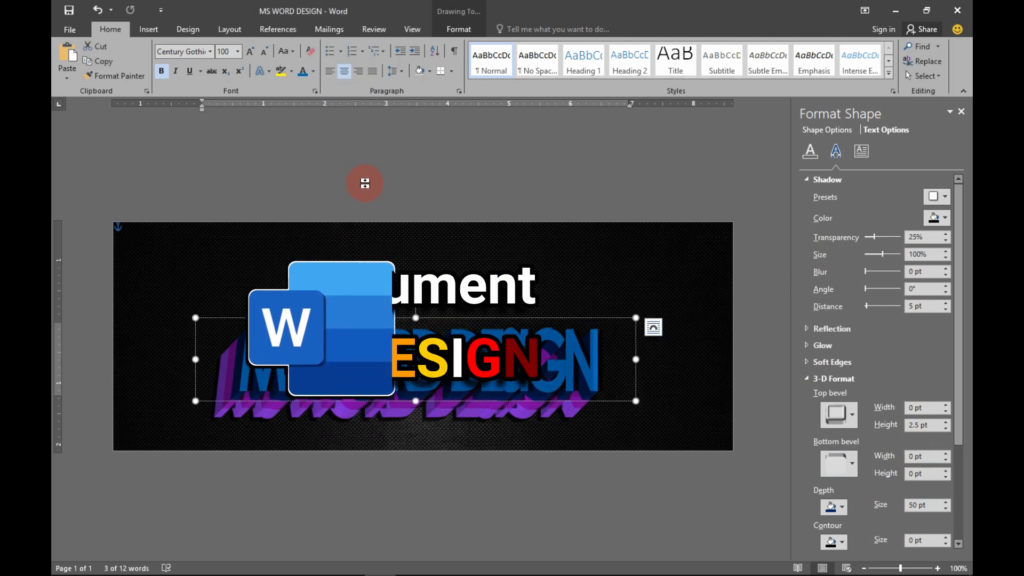
{"action": "left_click", "coordinate": [312, 71]}
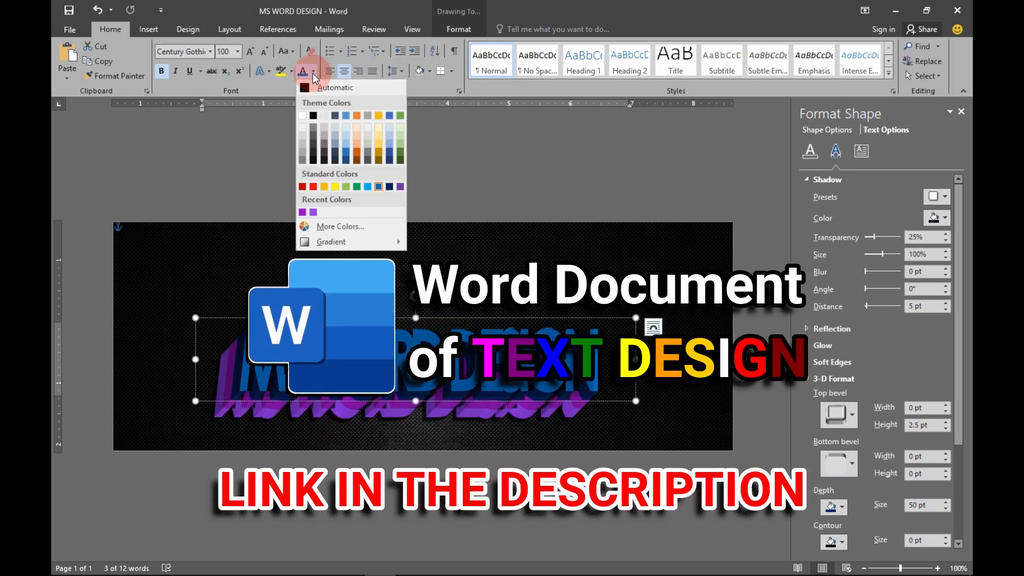
{"action": "left_click", "coordinate": [356, 186]}
- Set the green text layer's 3-D depth color to a darker theme green, trying standard Green first
{"action": "left_click", "coordinate": [834, 507]}
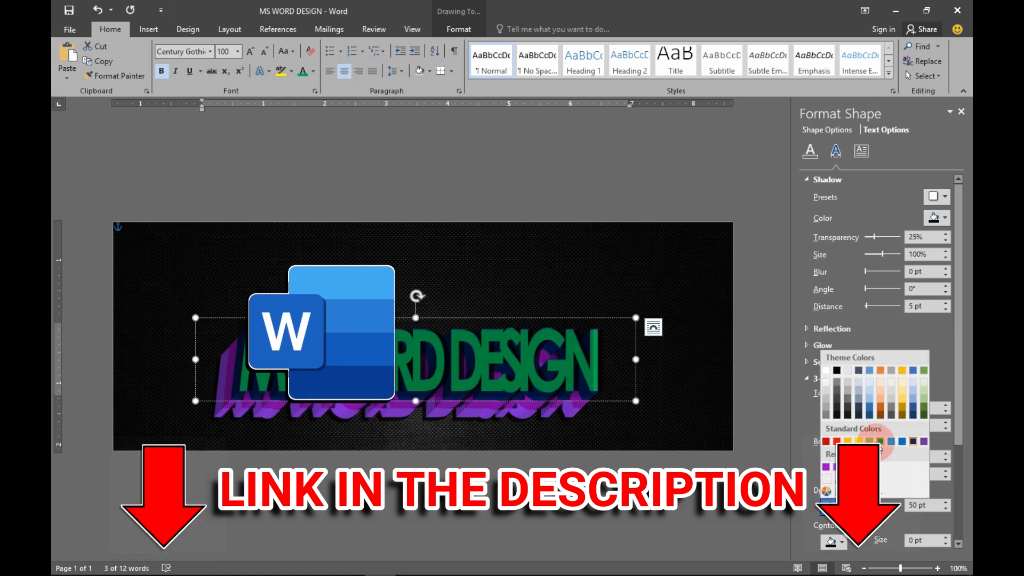
{"action": "left_click", "coordinate": [880, 441]}
{"action": "left_click", "coordinate": [829, 507]}
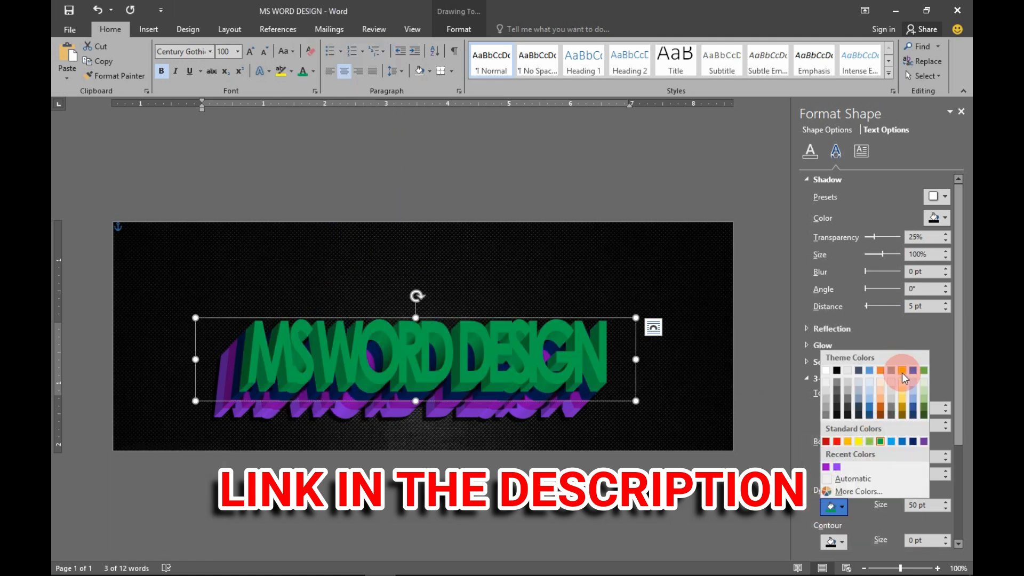
{"action": "left_click", "coordinate": [925, 409]}
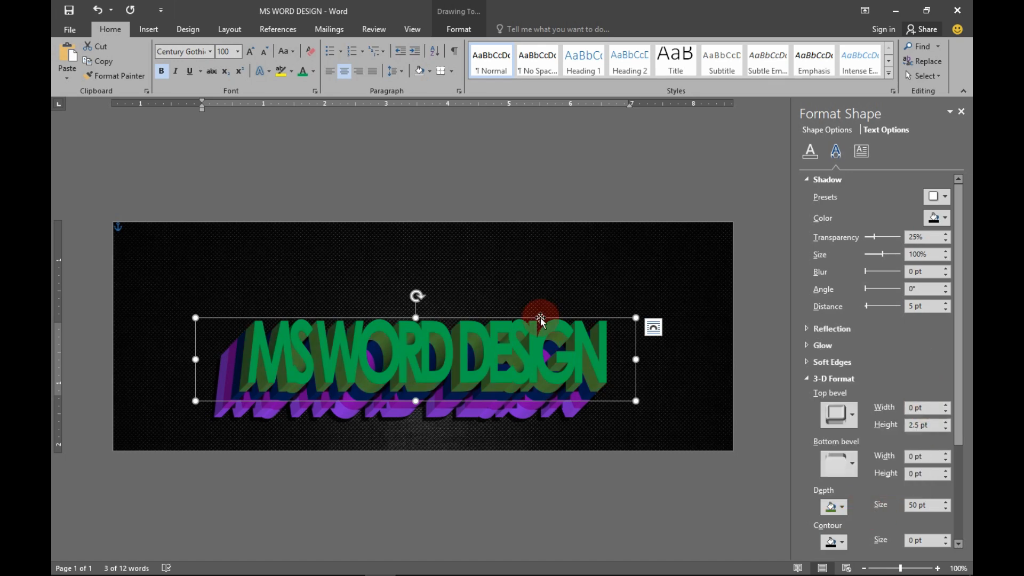
- Duplicate the green text layer, offset the copy slightly up and right over it, and place the cursor in its text
{"action": "key", "text": "ctrl+d"}
{"action": "left_click_drag", "start_coordinate": [475, 329], "coordinate": [474, 308]}
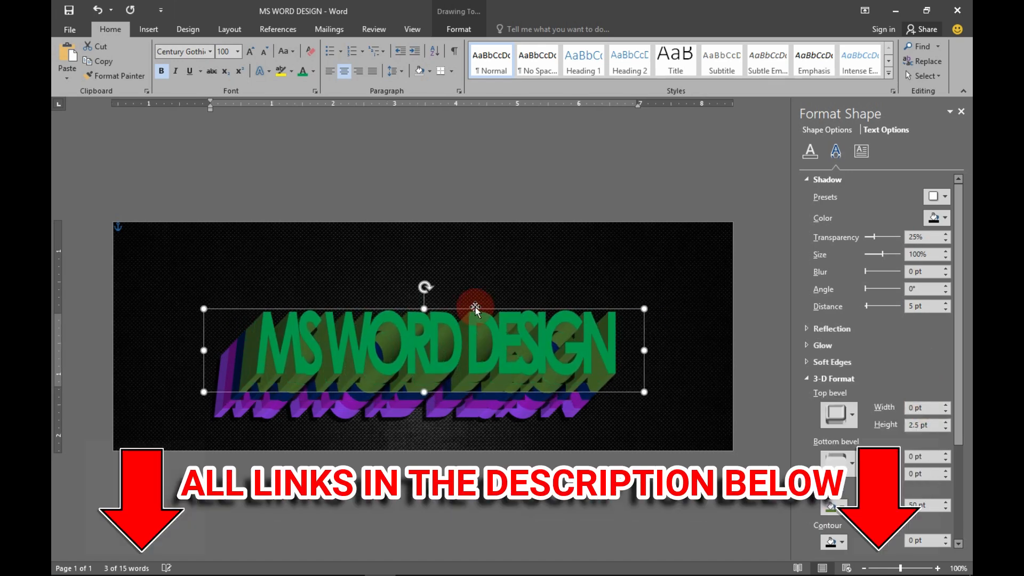
{"action": "left_click", "coordinate": [484, 341]}
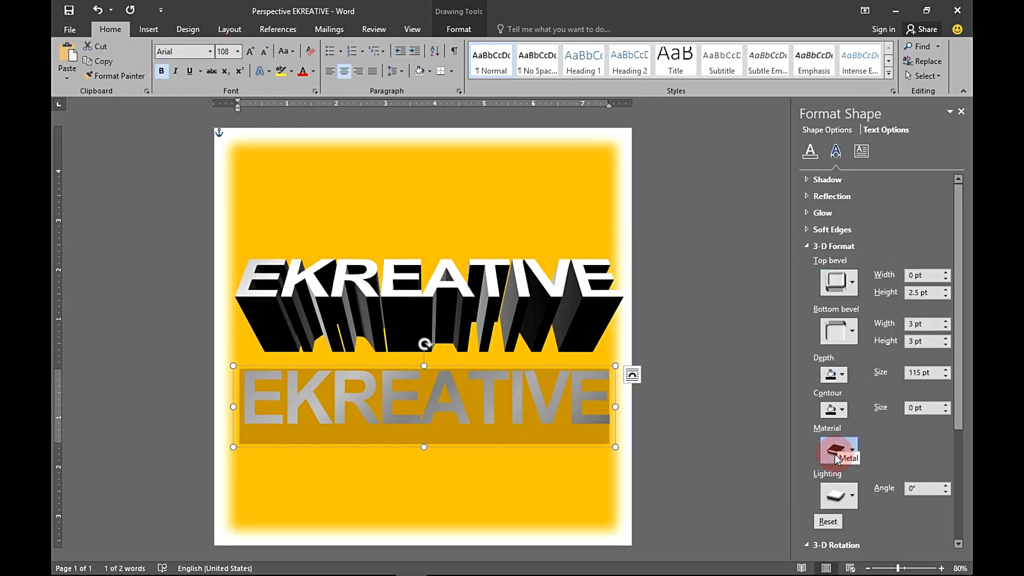
{"action": "left_click", "coordinate": [832, 375]}
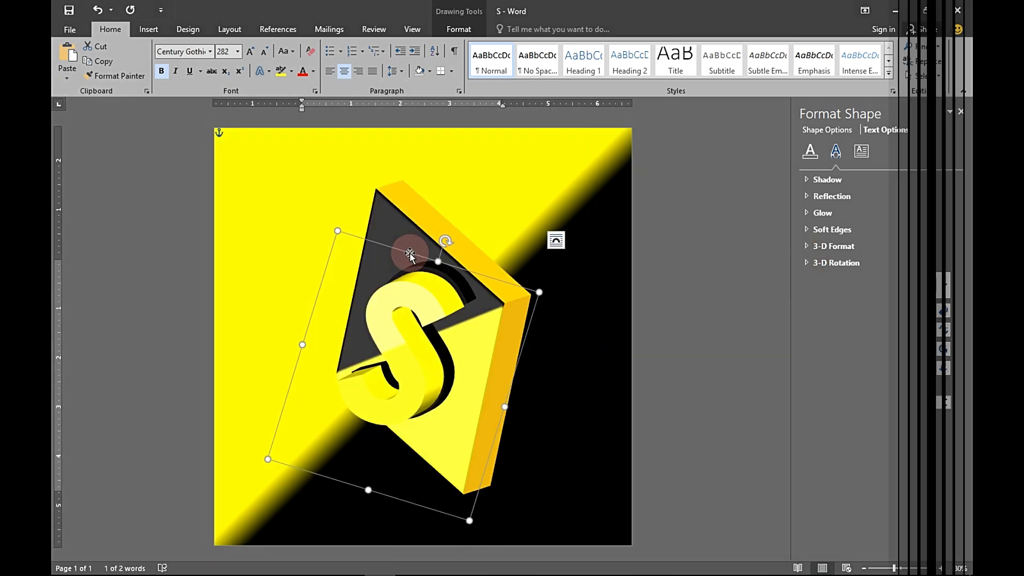
{"action": "left_click", "coordinate": [719, 368]}
{"action": "key", "text": "Return"}
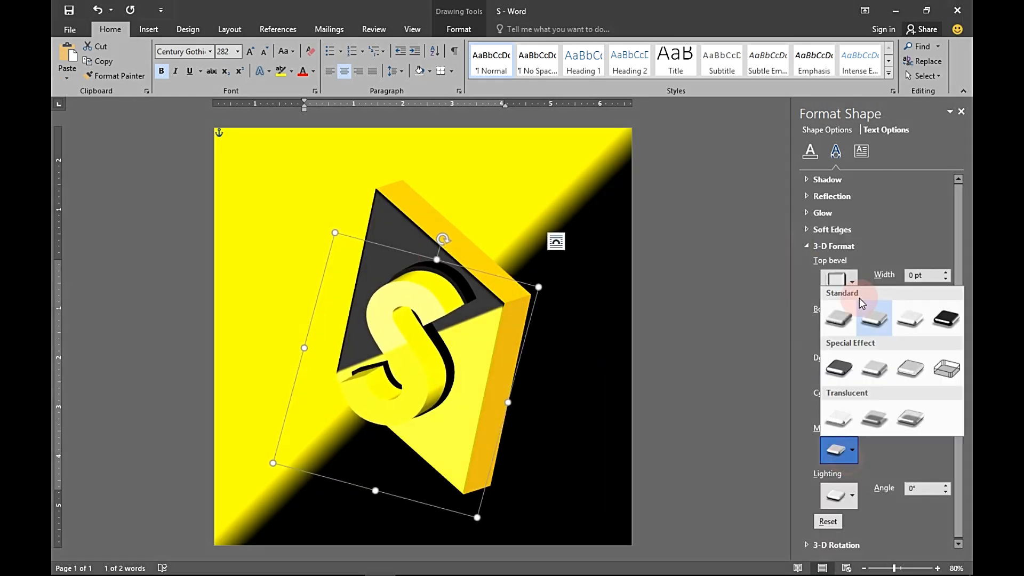
{"action": "left_click", "coordinate": [425, 248]}
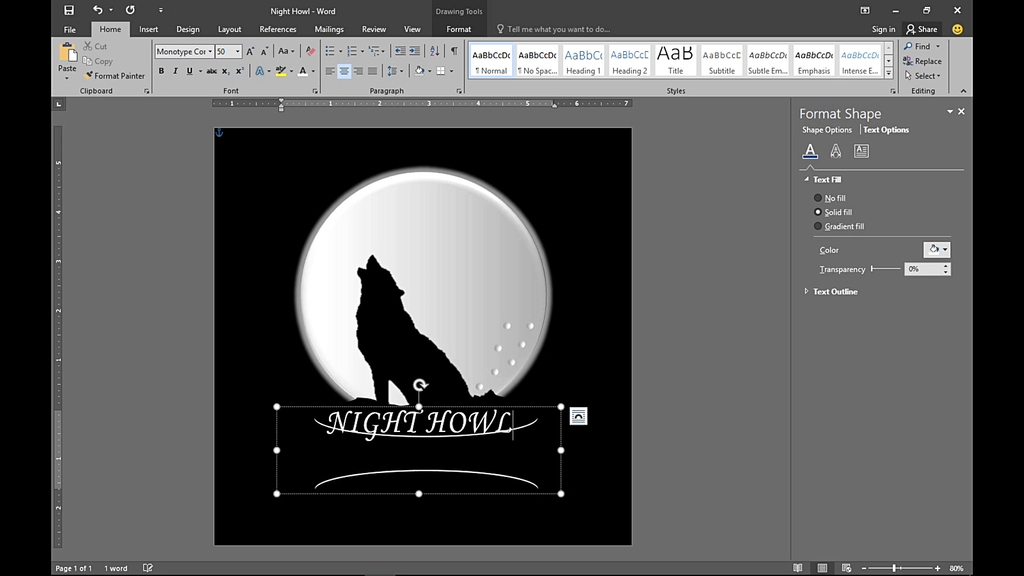
{"action": "left_click", "coordinate": [487, 459]}
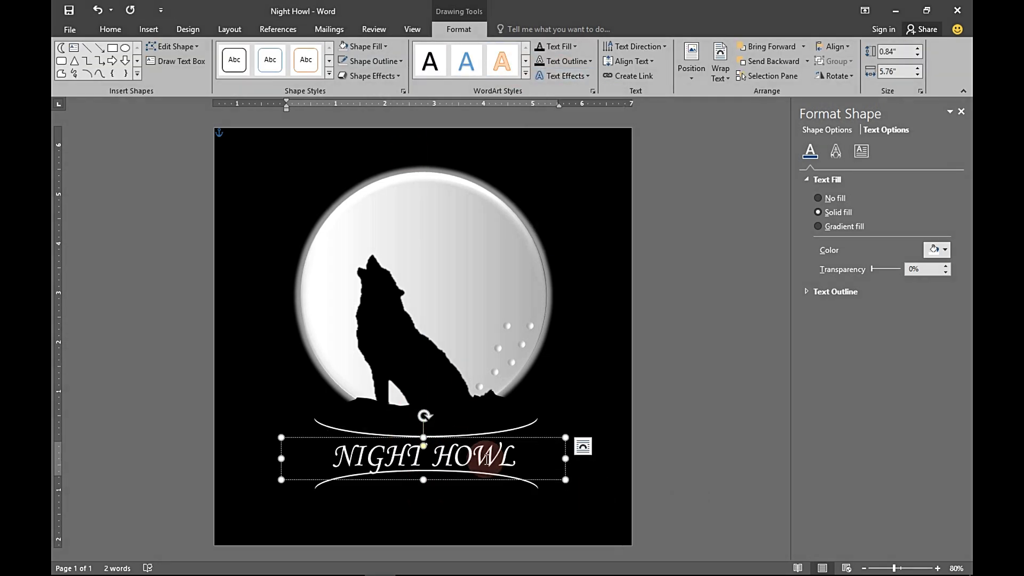